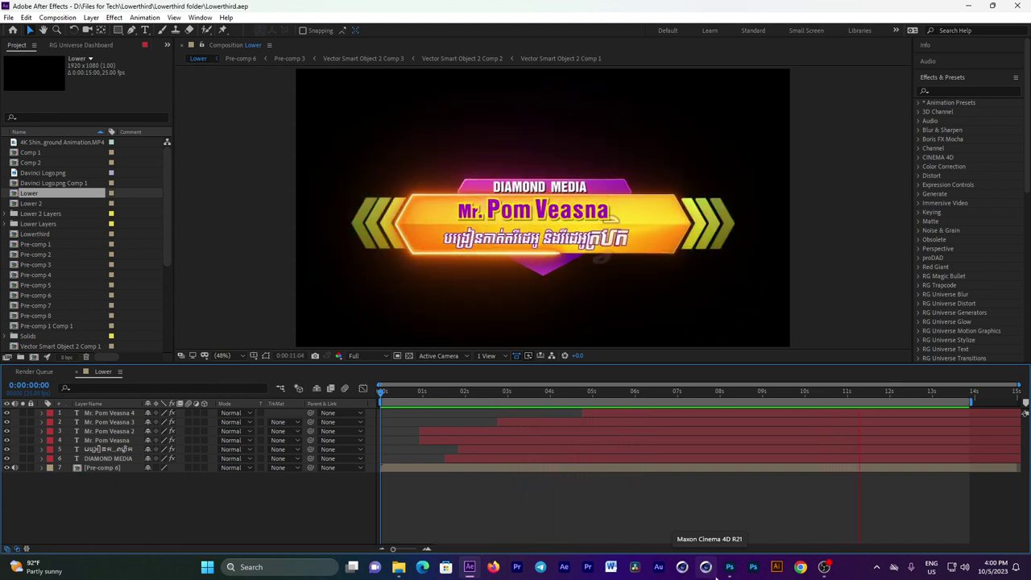
Switch from After Effects to Photoshop to view the Lowerthird.psd design.
mouse_move(729, 567)
click(732, 519)
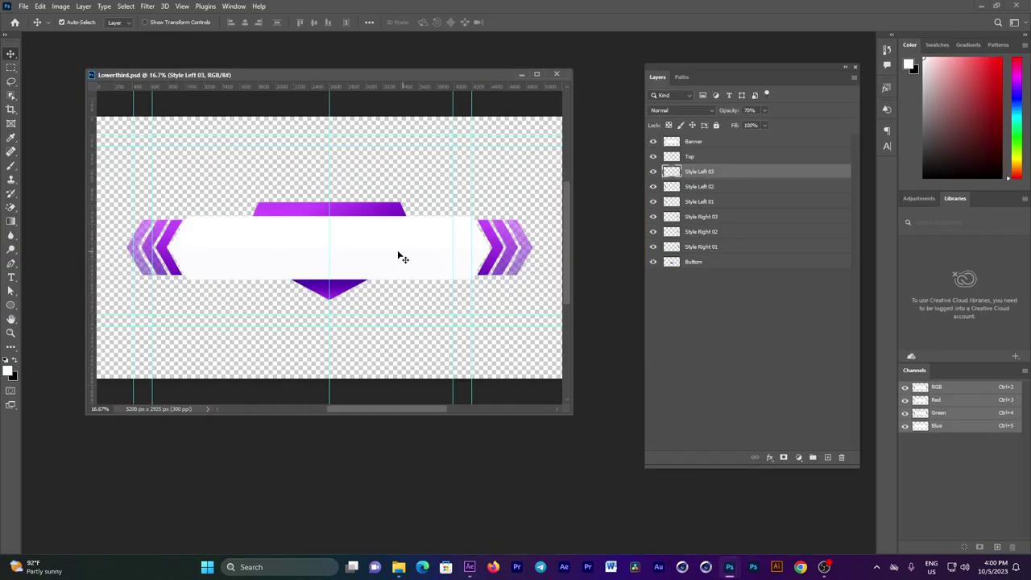
drag(376, 78, 387, 100)
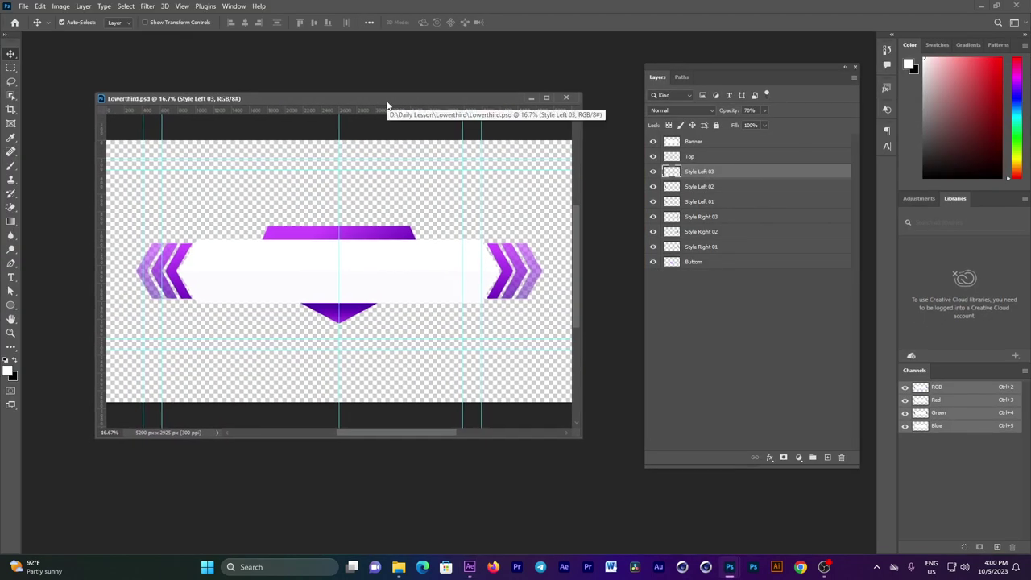
click(24, 5)
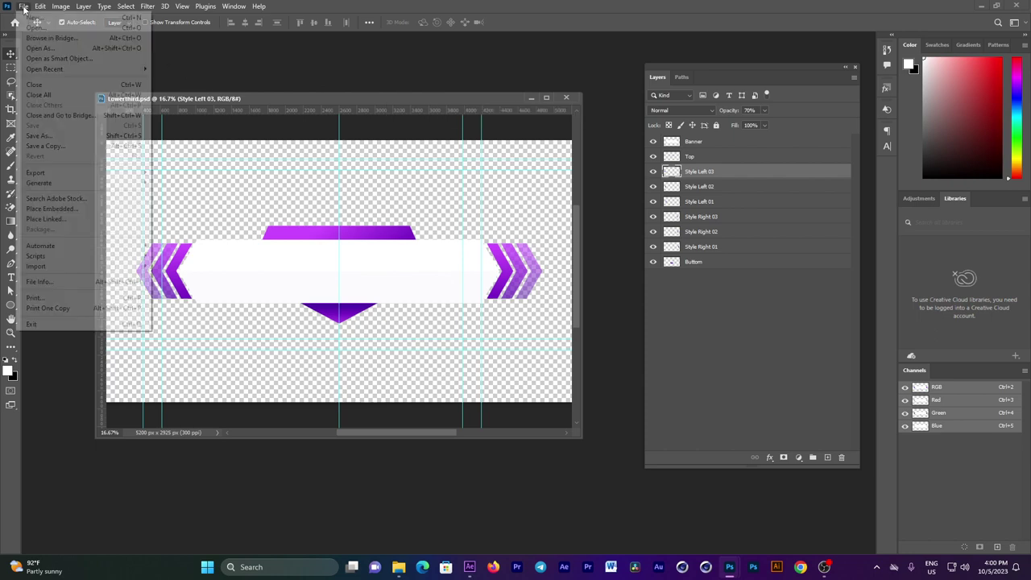
click(63, 135)
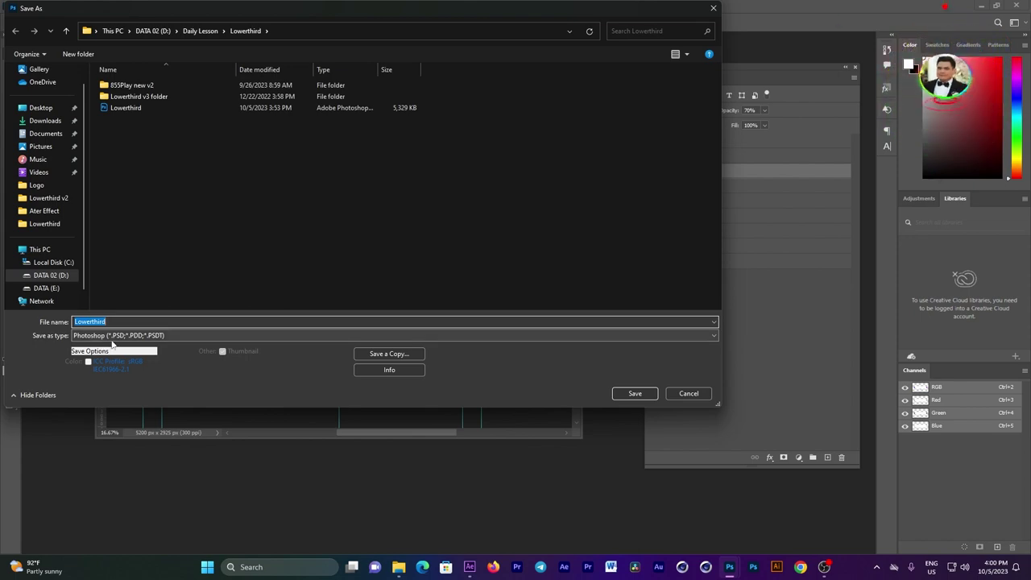
click(688, 393)
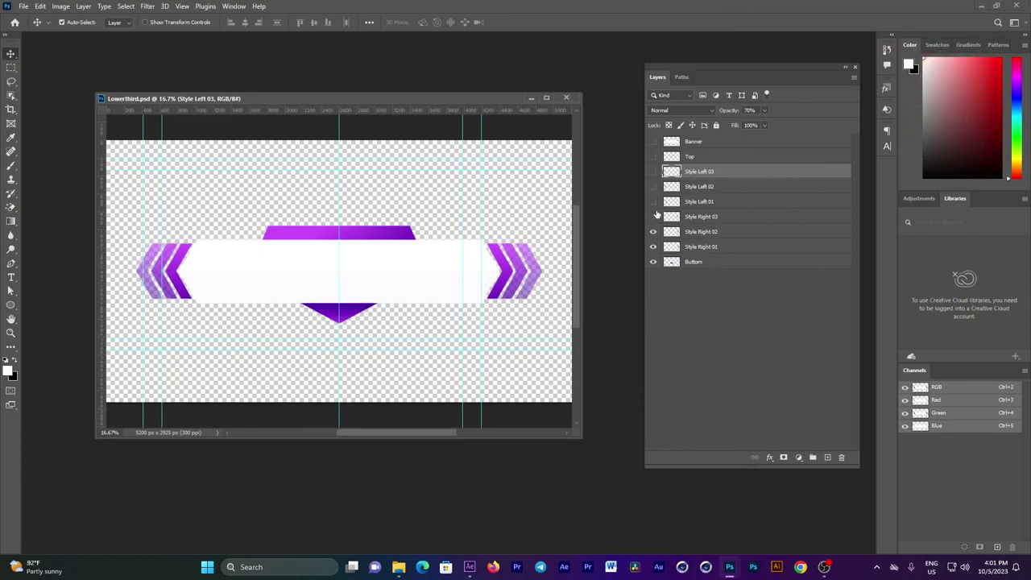
drag(653, 231, 653, 143)
alt+click(653, 143)
Back in After Effects, start a new project and import Lowerthird.psd as a composition with editable layer styles.
click(473, 574)
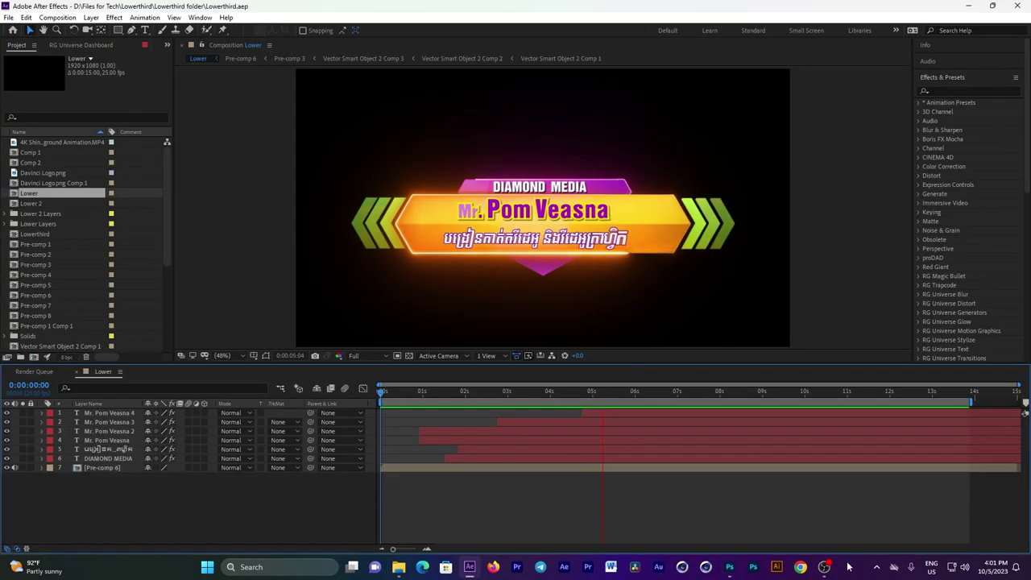
click(9, 18)
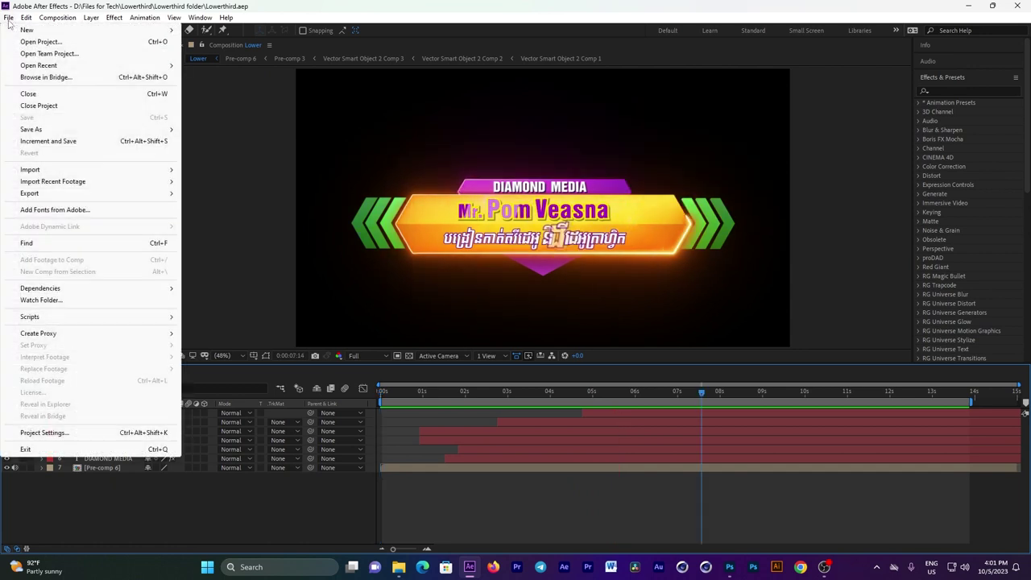
mouse_move(29, 30)
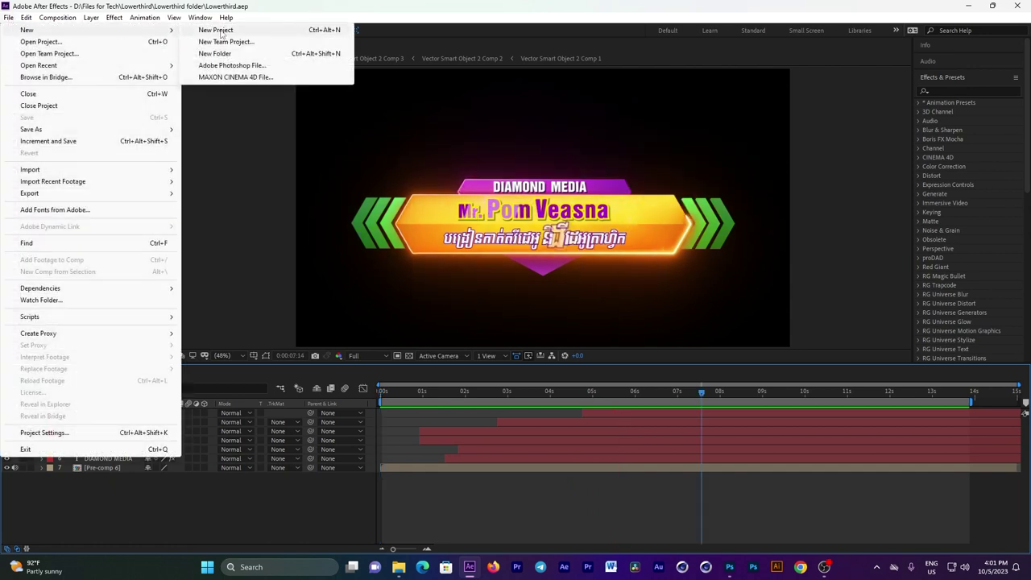
click(222, 31)
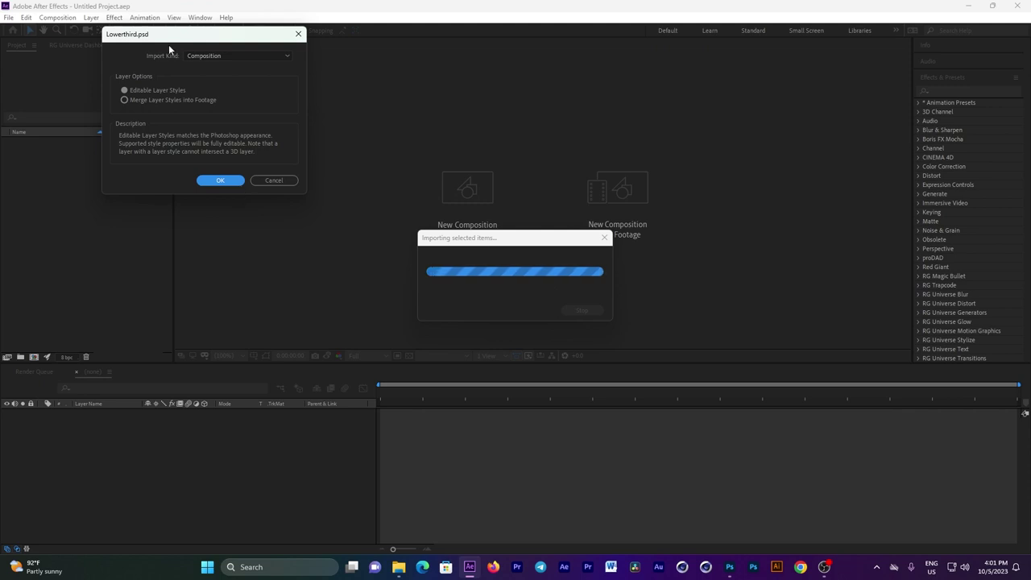
click(201, 57)
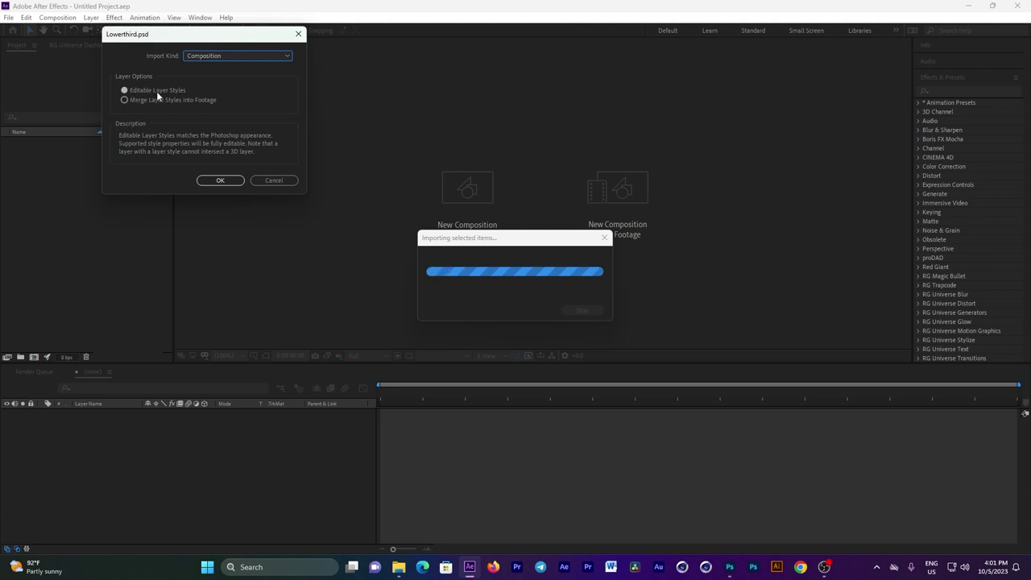
click(218, 181)
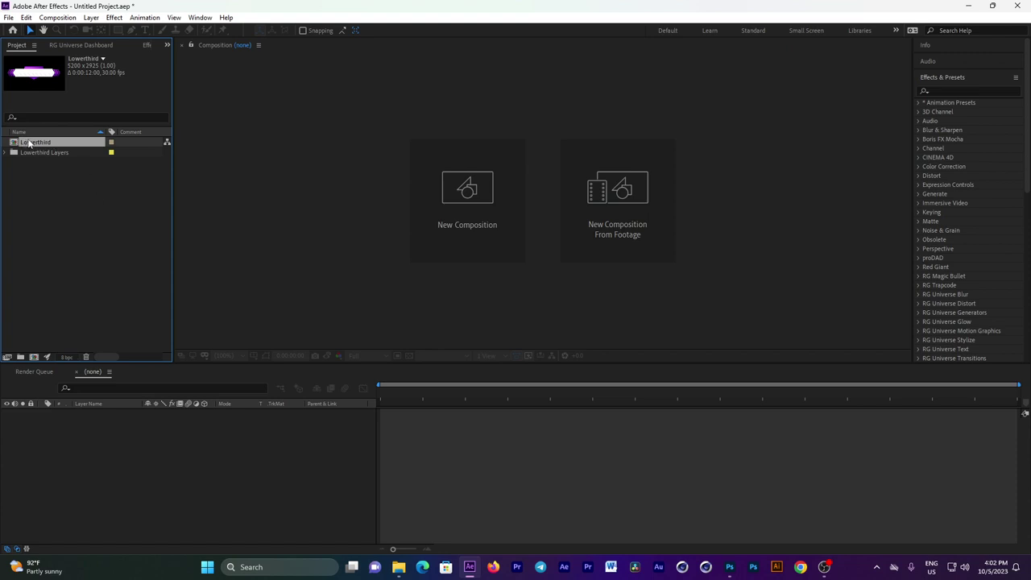
Open the Lowerthird composition and move the current time to 0:00:03:18.
double_click(30, 142)
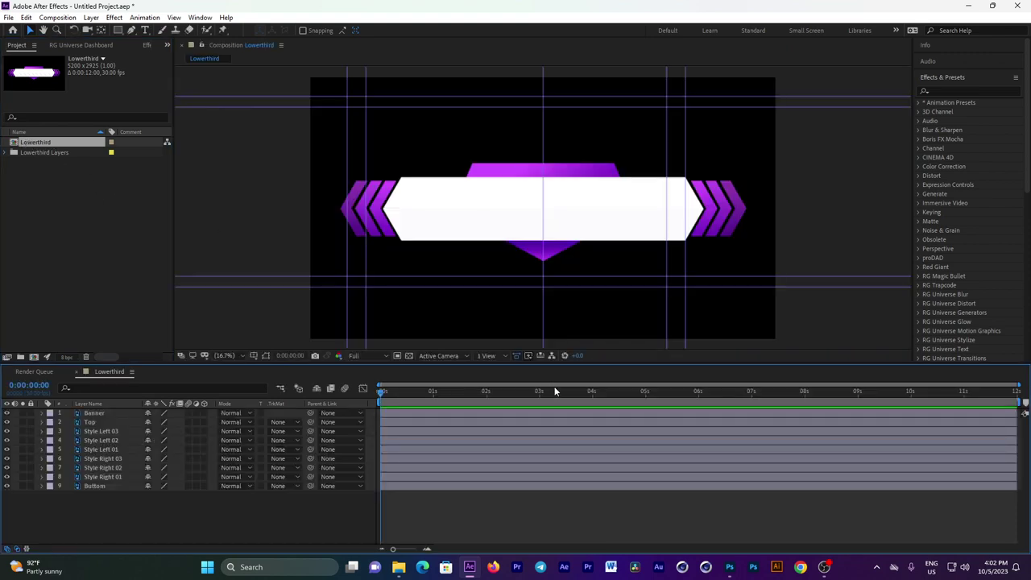
click(571, 395)
Change the Lowerthird composition to the HDTV 1080 preset (1920×1080) at 30 fps.
click(60, 18)
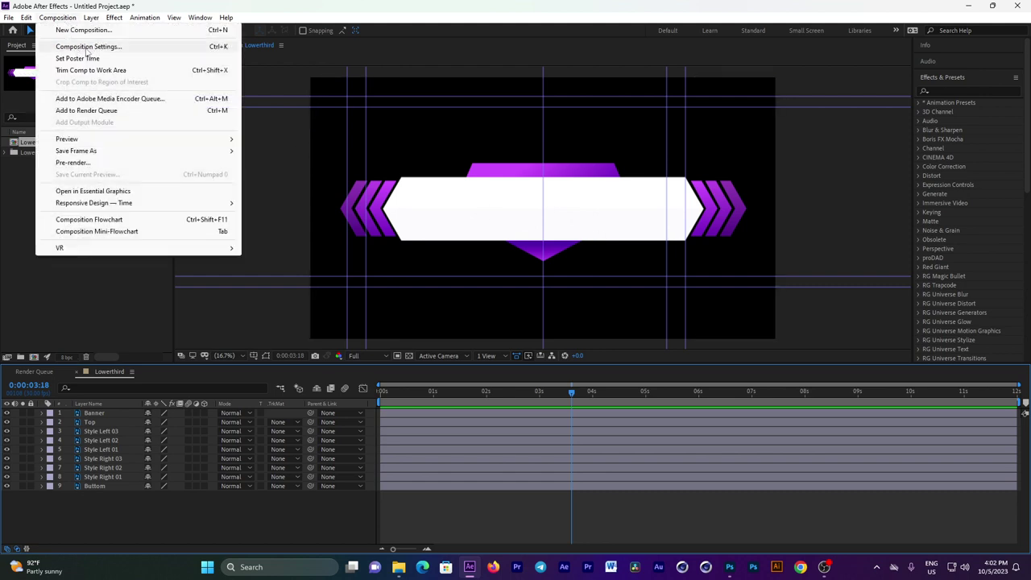
click(81, 47)
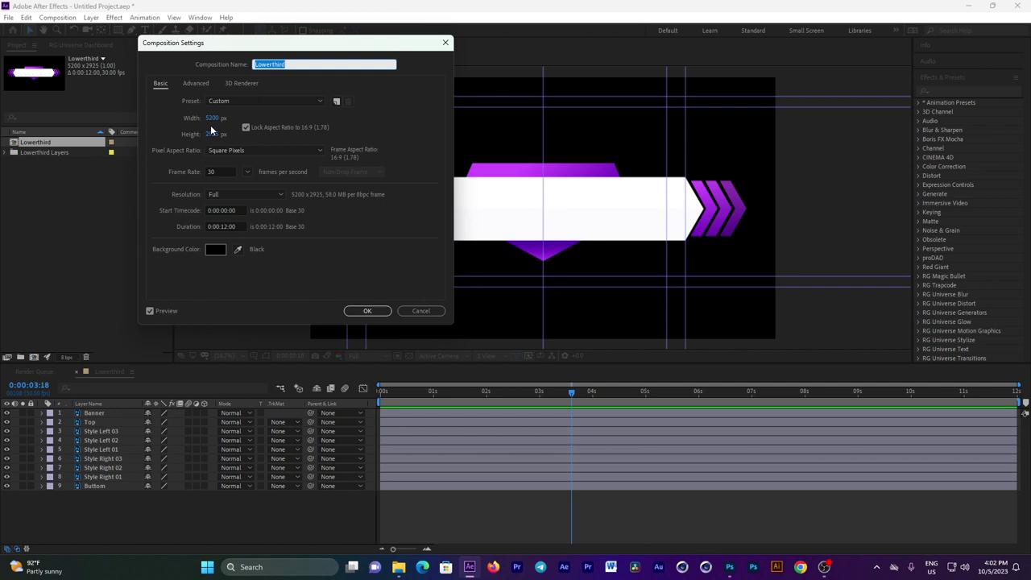
click(316, 100)
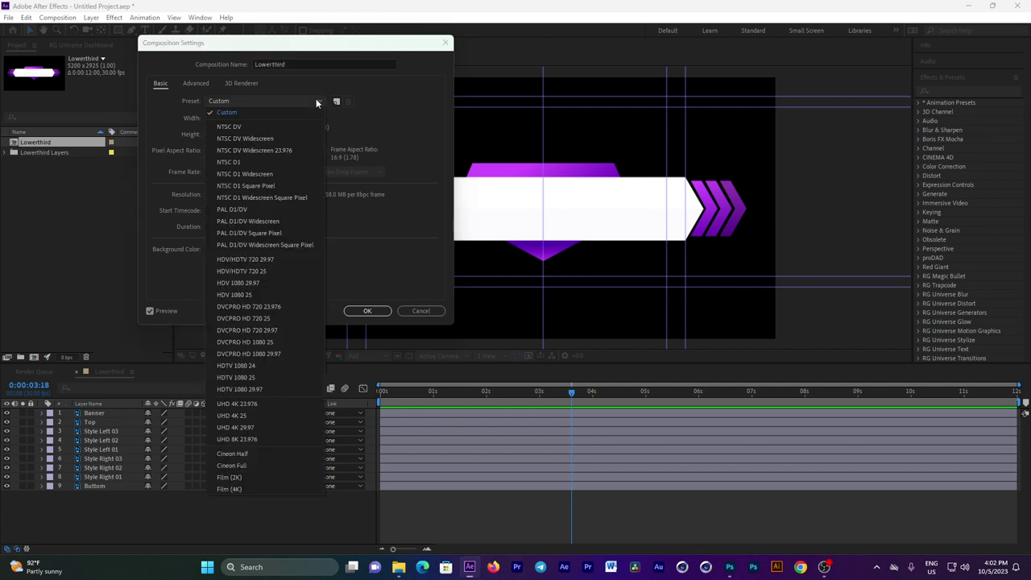
click(261, 388)
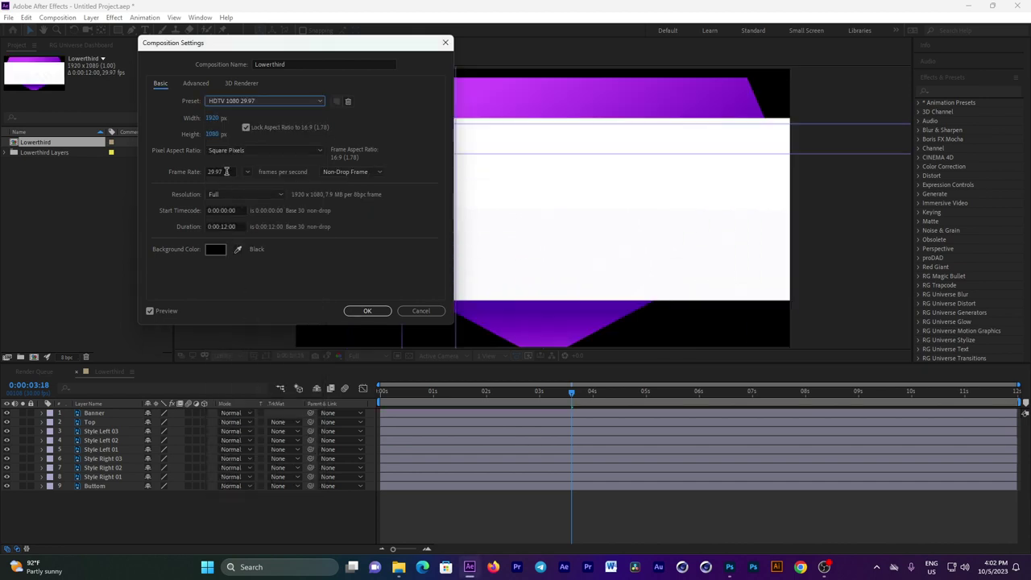
click(227, 171)
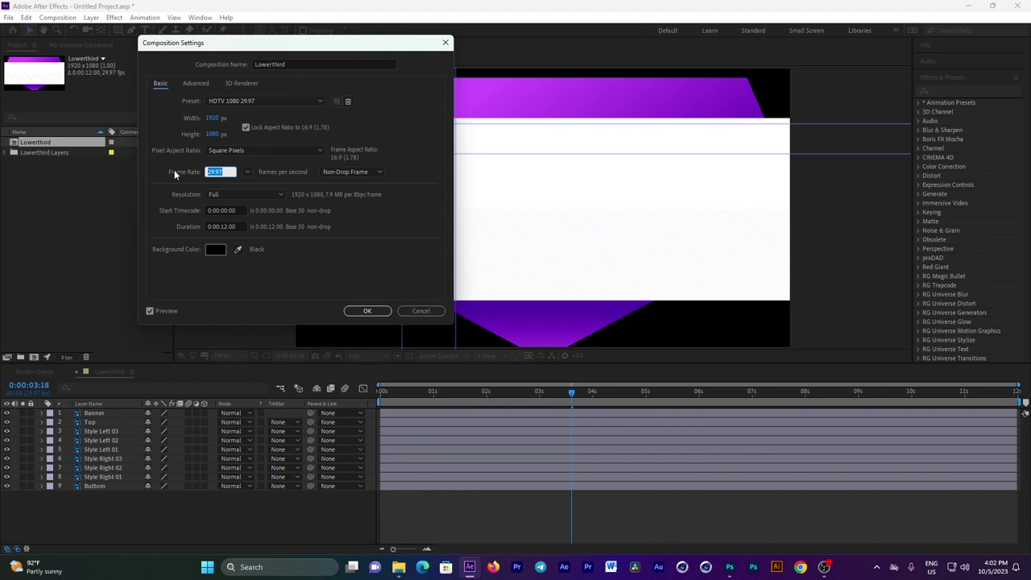
text(30)
key(Tab)
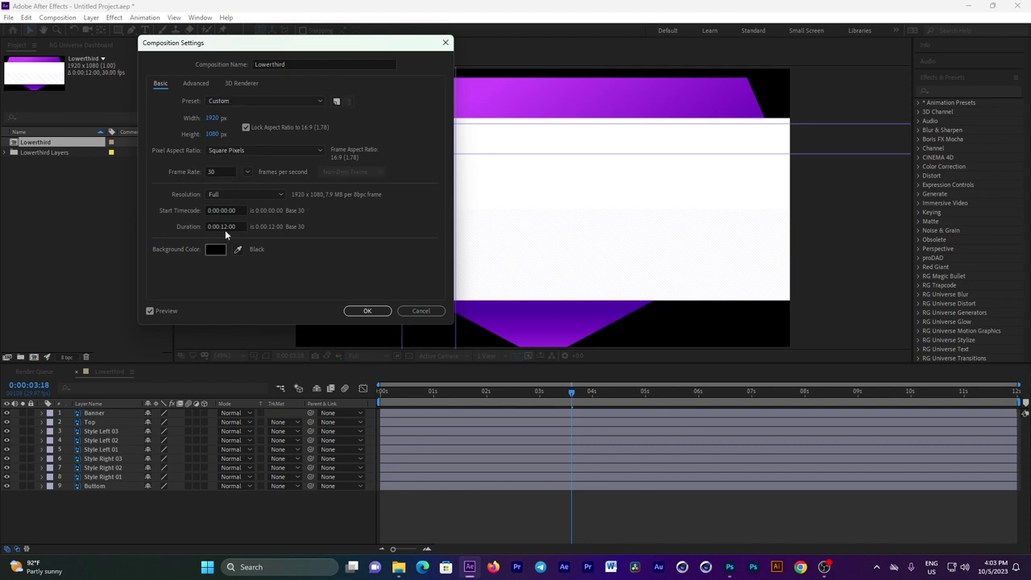
click(376, 311)
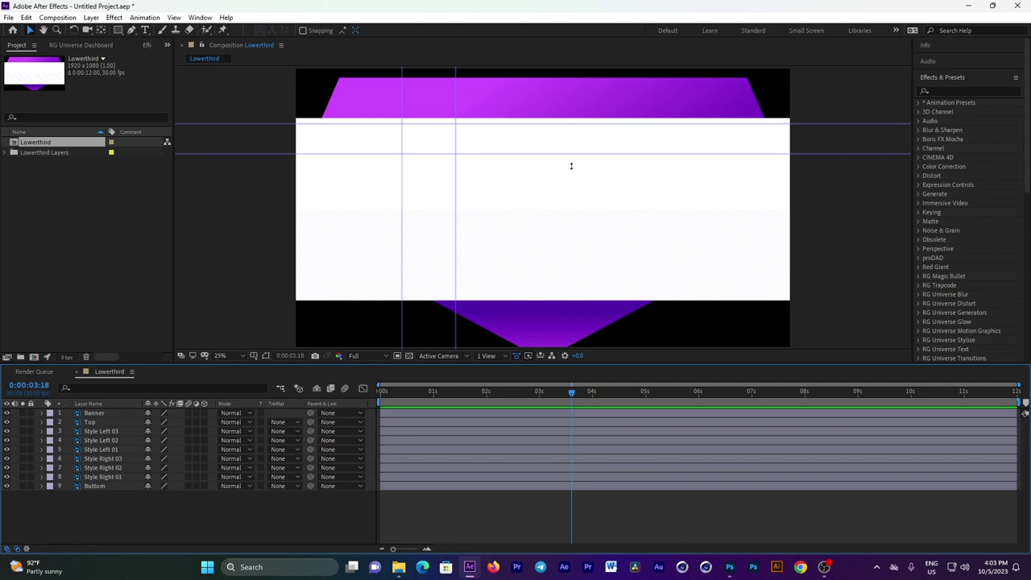
Select all nine layers and show only their Scale property in the timeline.
key(comma)
key(comma)
key(period)
key(period)
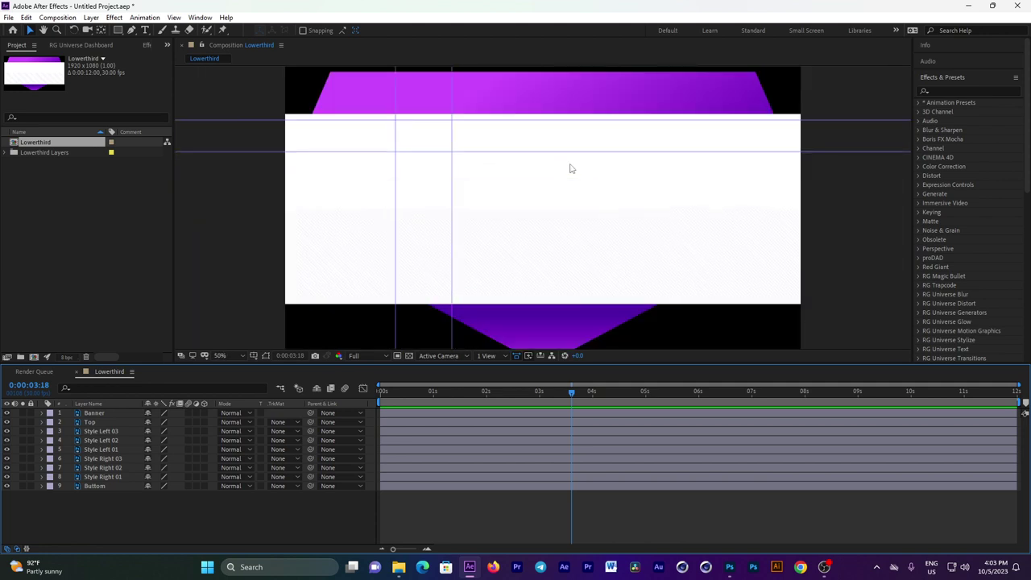
click(102, 415)
key(ctrl+a)
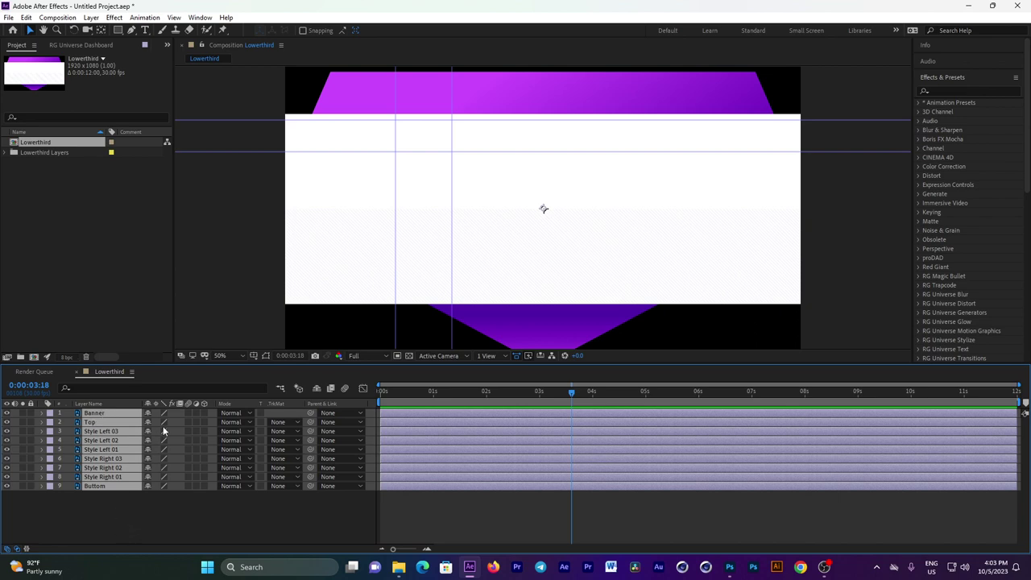
click(42, 412)
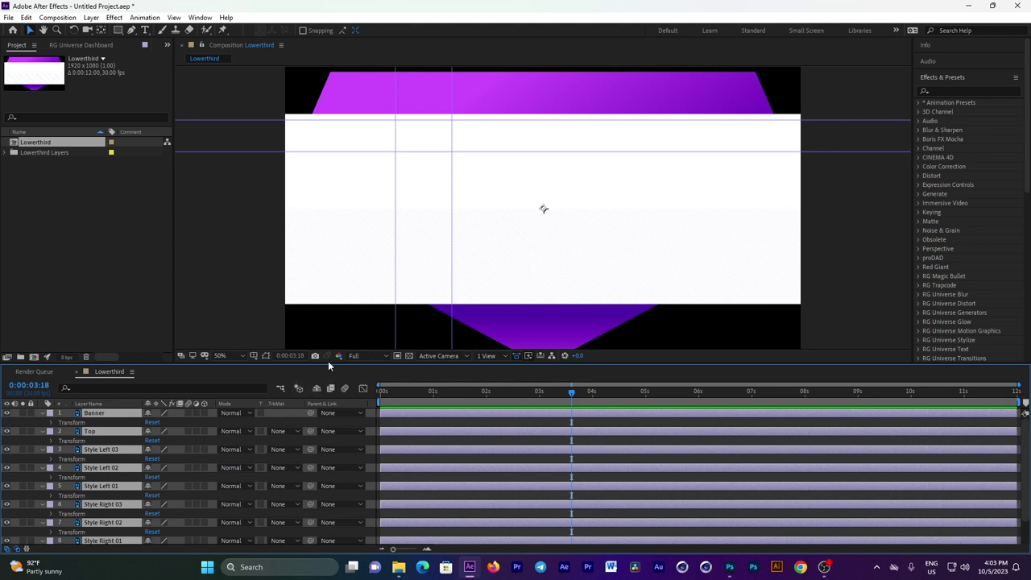
drag(328, 361, 332, 315)
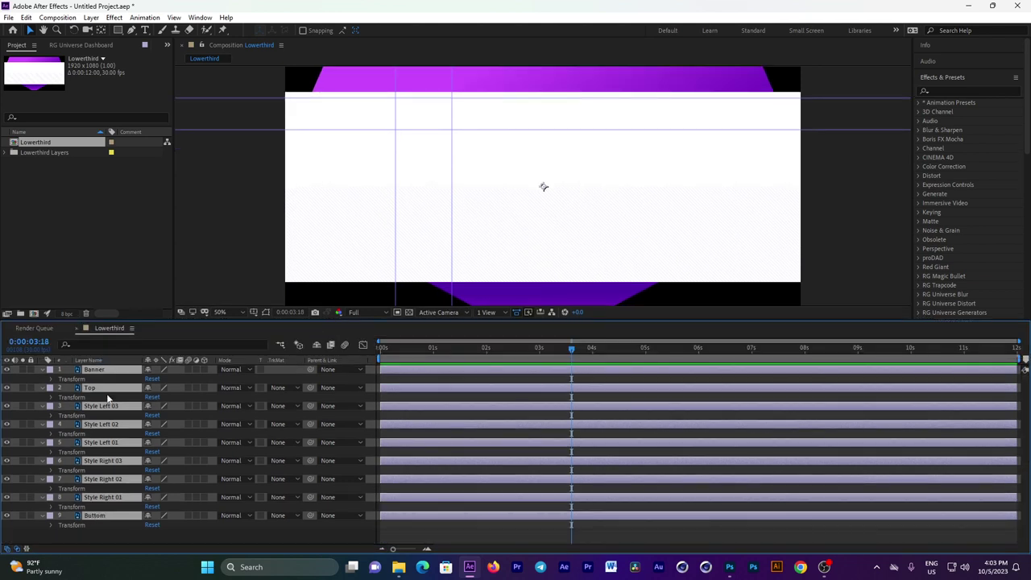
click(50, 379)
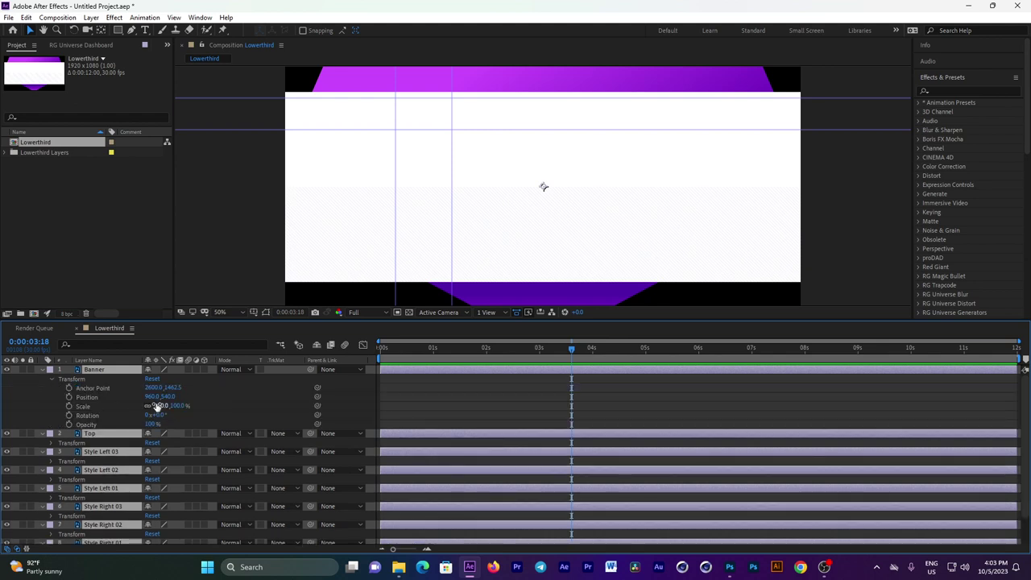
click(42, 371)
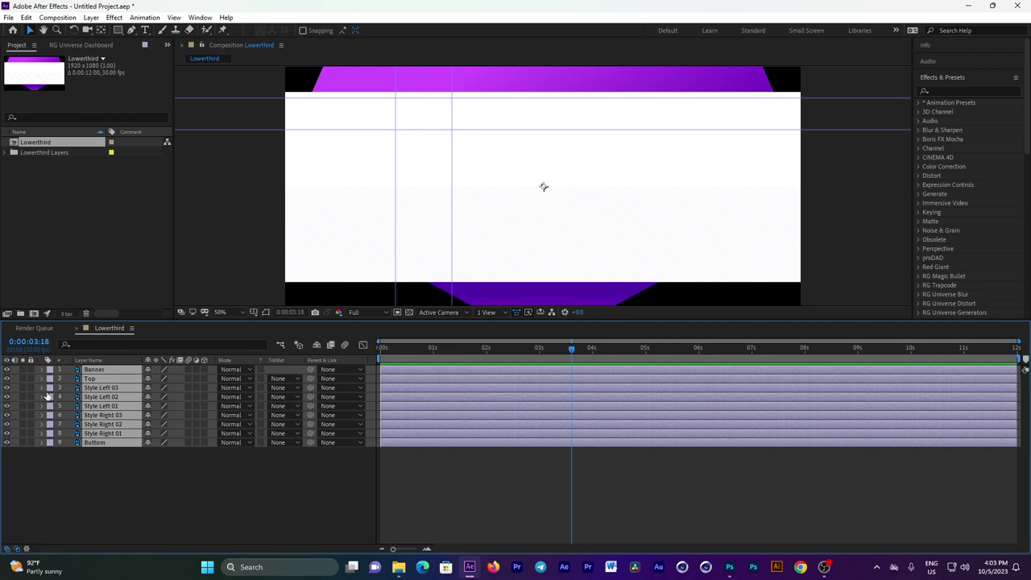
key(s)
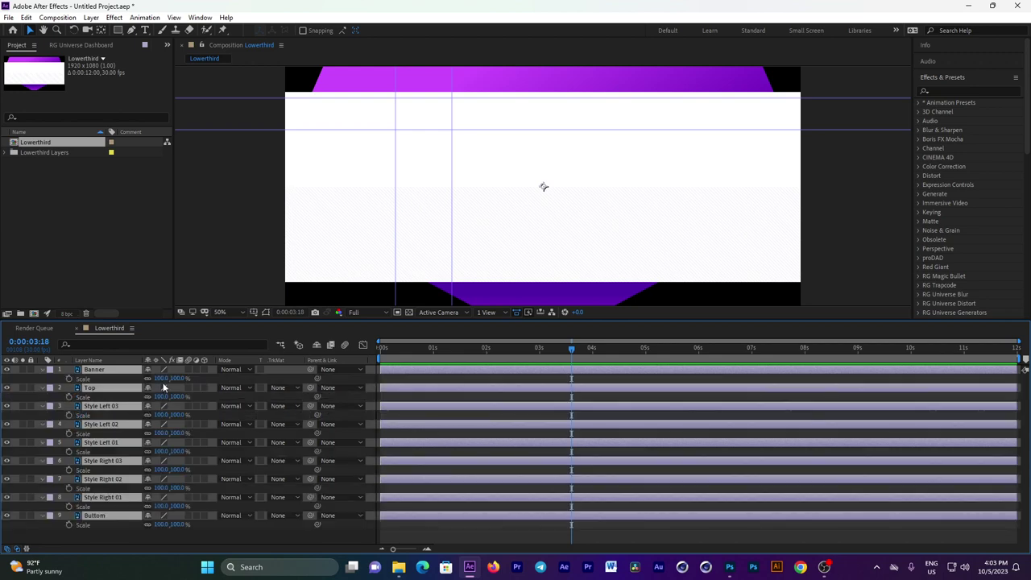
Scale all nine layers to 35% so the graphic fits the 1920×1080 frame.
drag(164, 378, 124, 377)
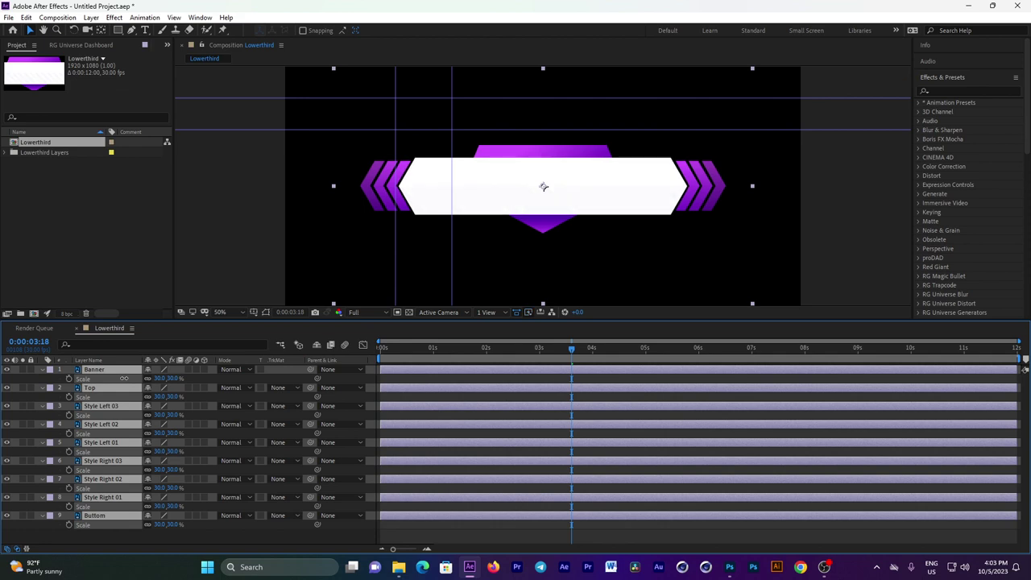
drag(125, 378, 159, 414)
key(comma)
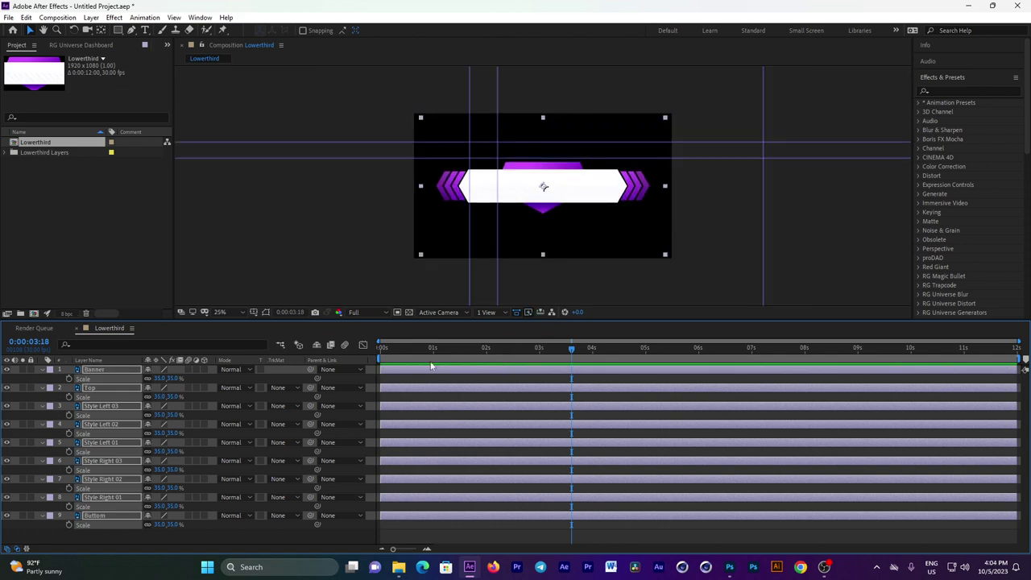
click(127, 536)
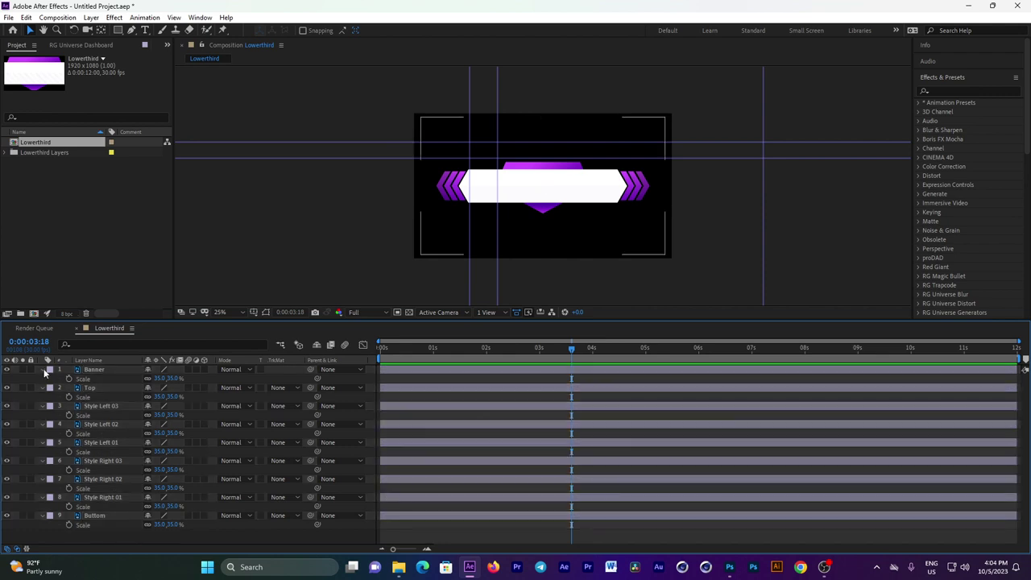
Collapse every layer's Scale row and enlarge the composition viewer.
click(42, 370)
click(43, 378)
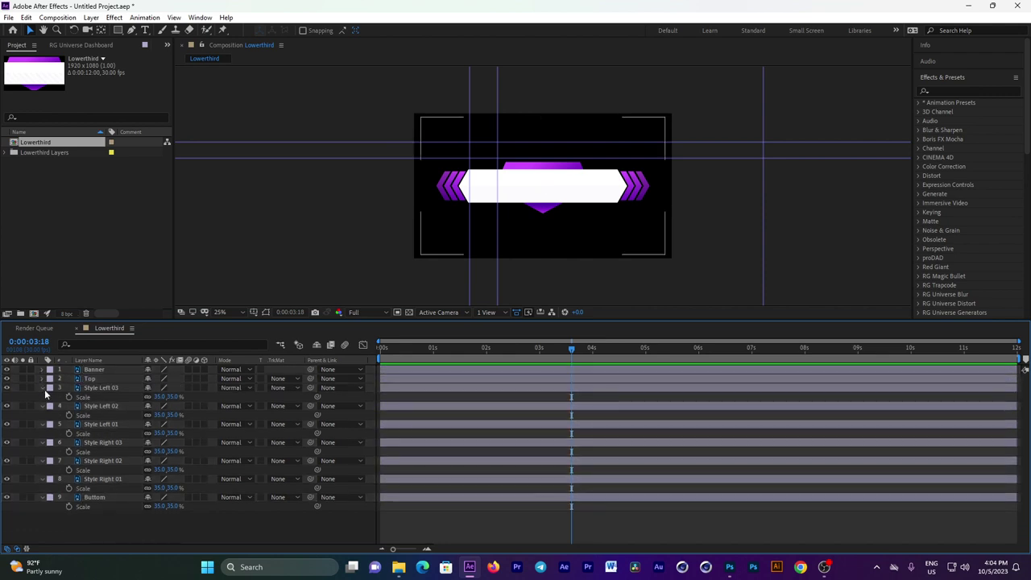
click(43, 388)
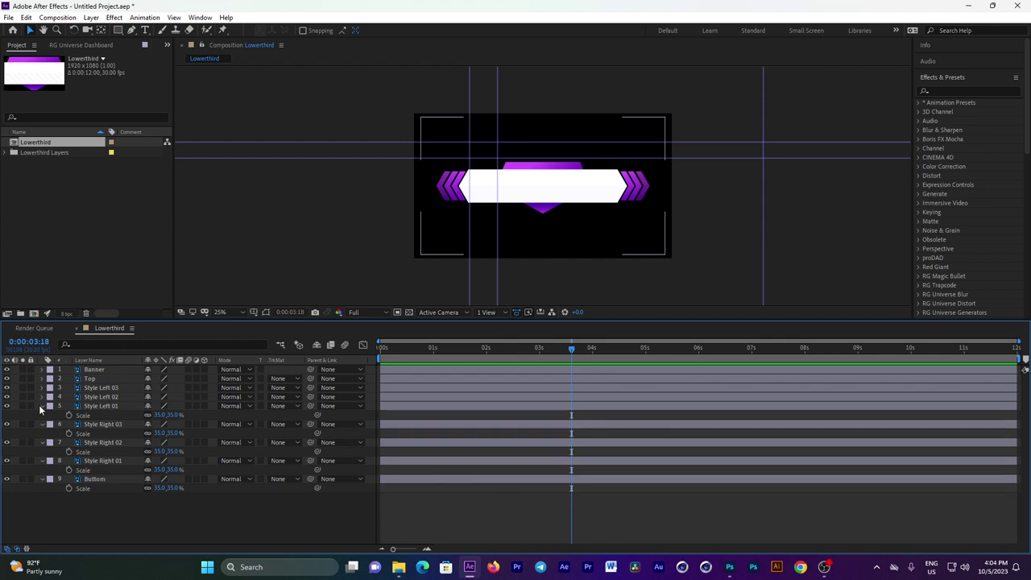
click(43, 415)
click(43, 415)
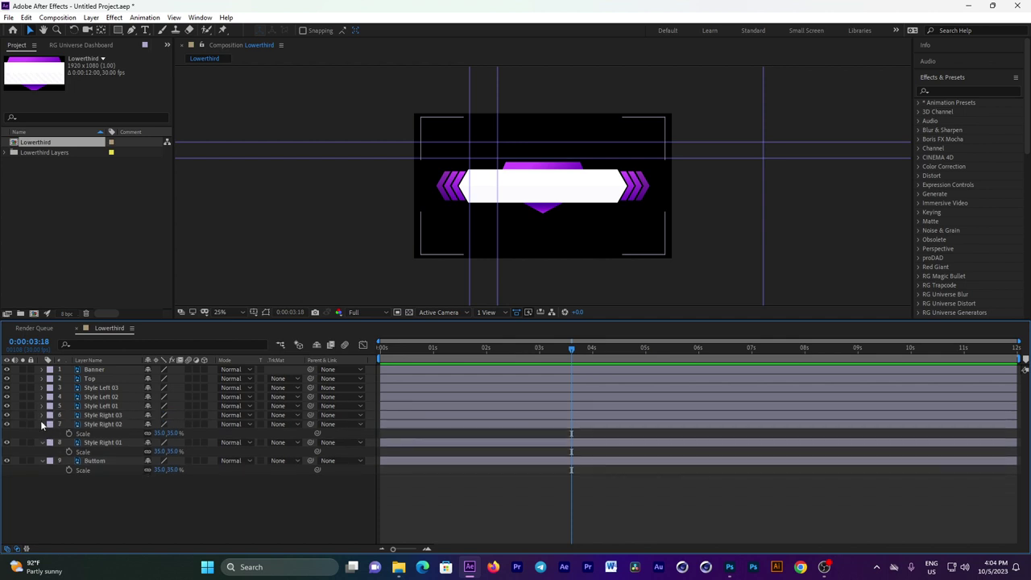
click(43, 424)
click(42, 433)
click(43, 443)
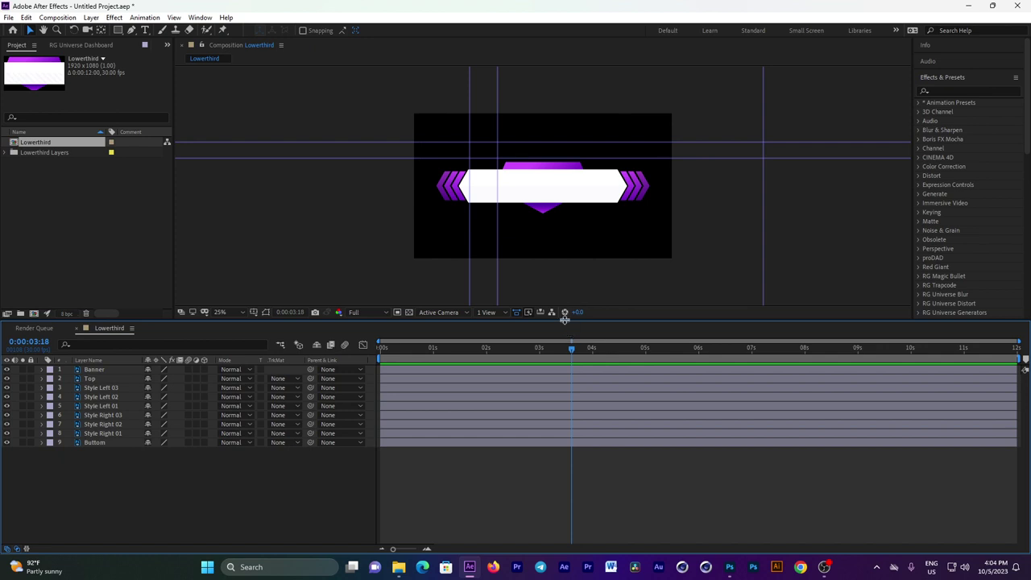
drag(566, 326, 563, 367)
Precompose the Buttom layer into Buttom Comp 1, moving all attributes.
key(apostrophe)
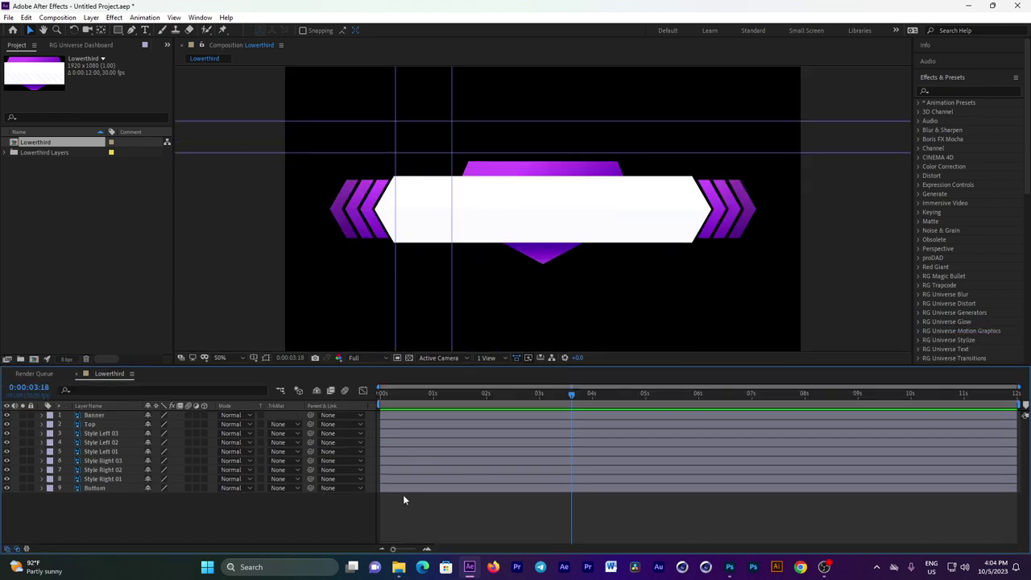
click(390, 488)
right_click(390, 487)
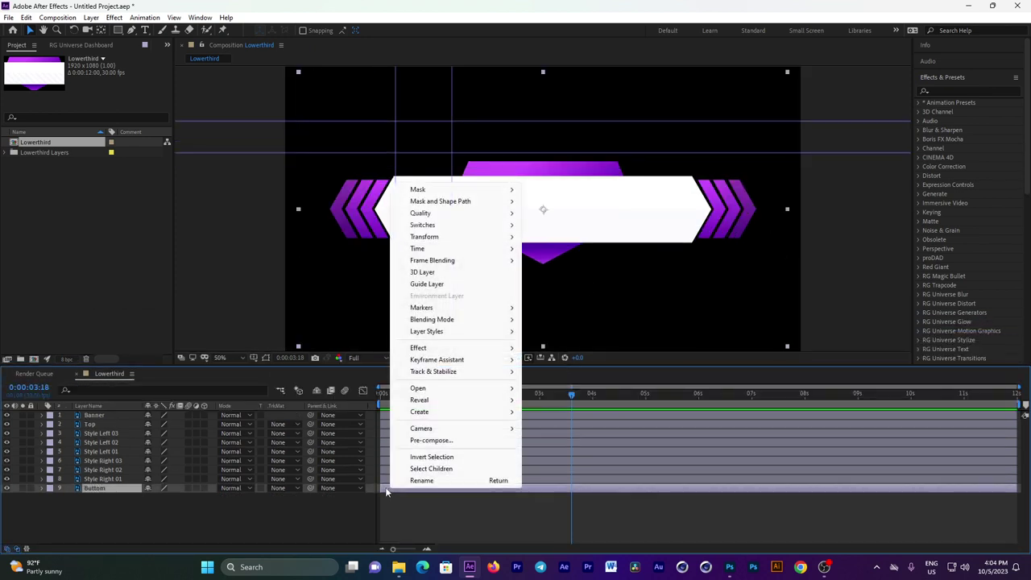
click(429, 440)
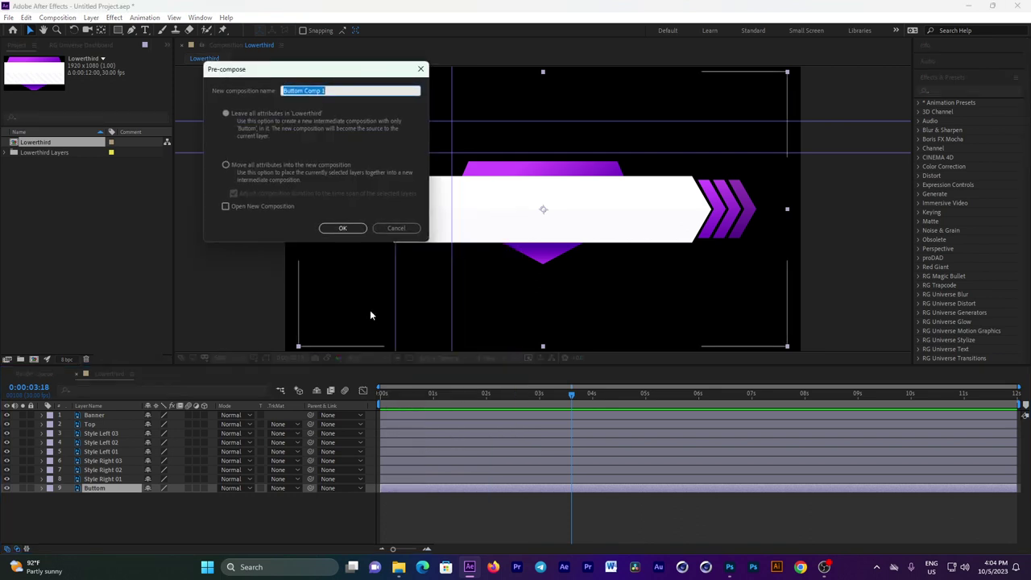
click(239, 170)
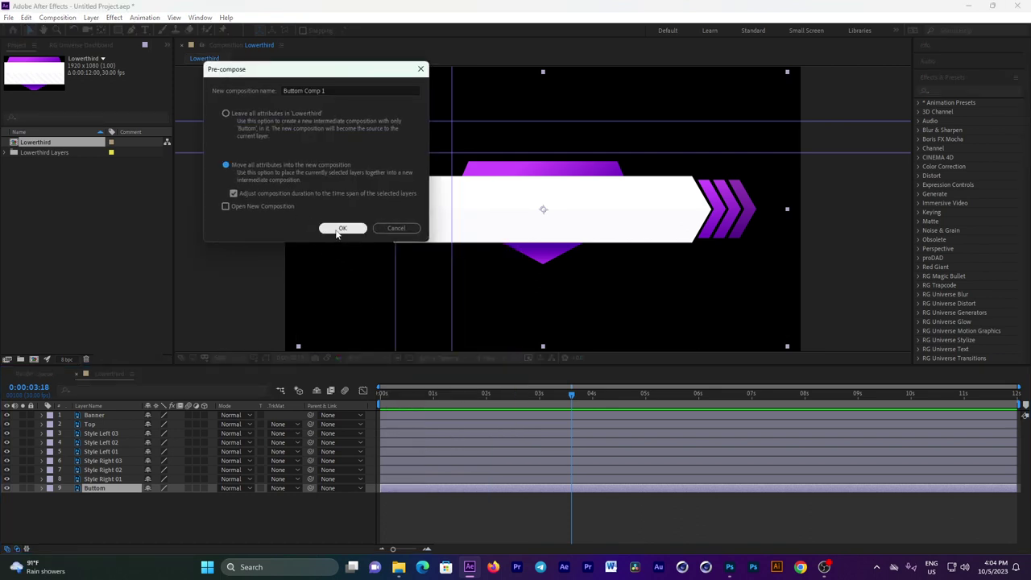
click(338, 229)
Precompose Style Right 01 and the next layer the same way, then return to the first frame.
click(390, 478)
right_click(391, 477)
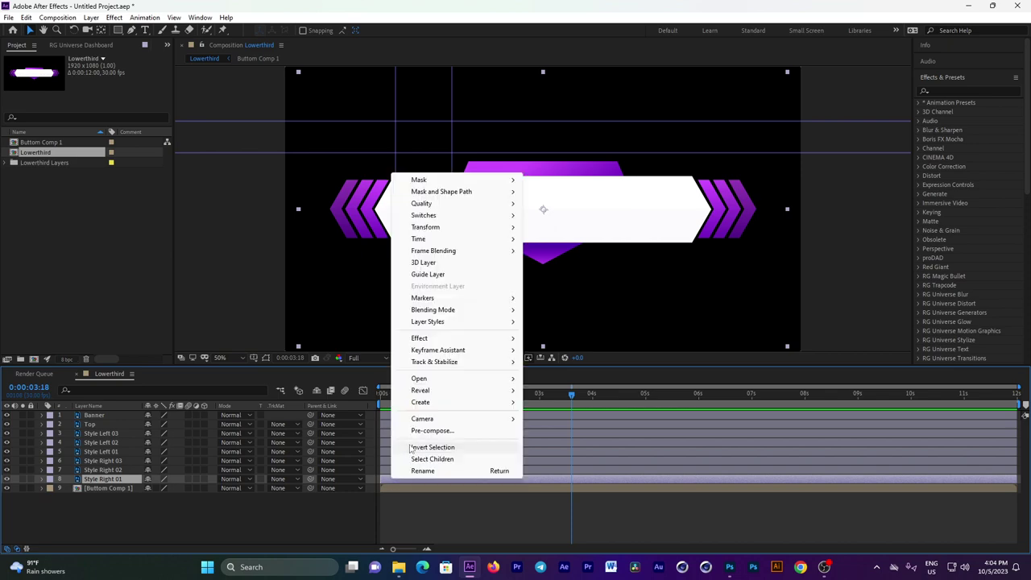
click(427, 430)
key(Return)
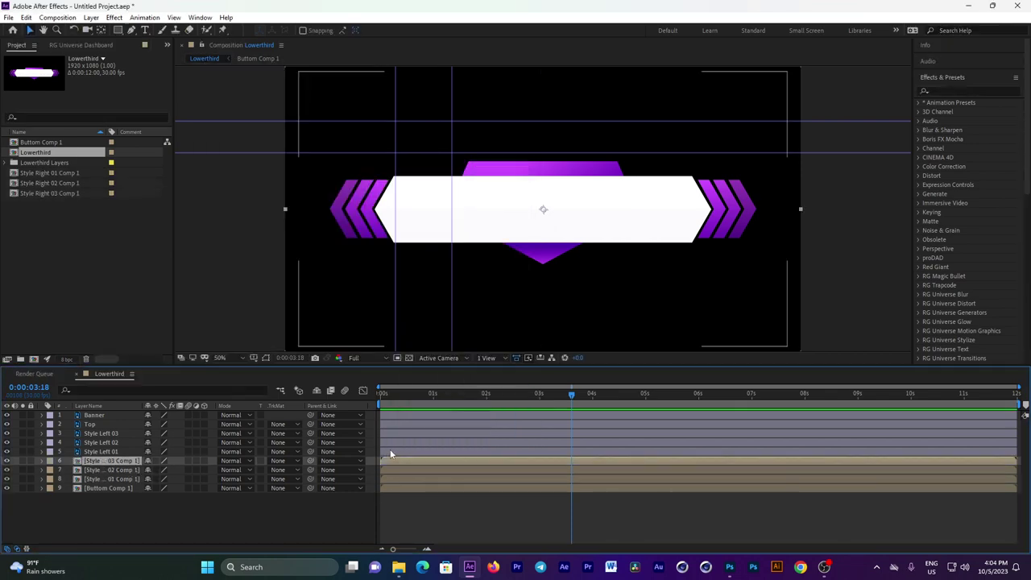
right_click(418, 443)
click(425, 382)
key(Return)
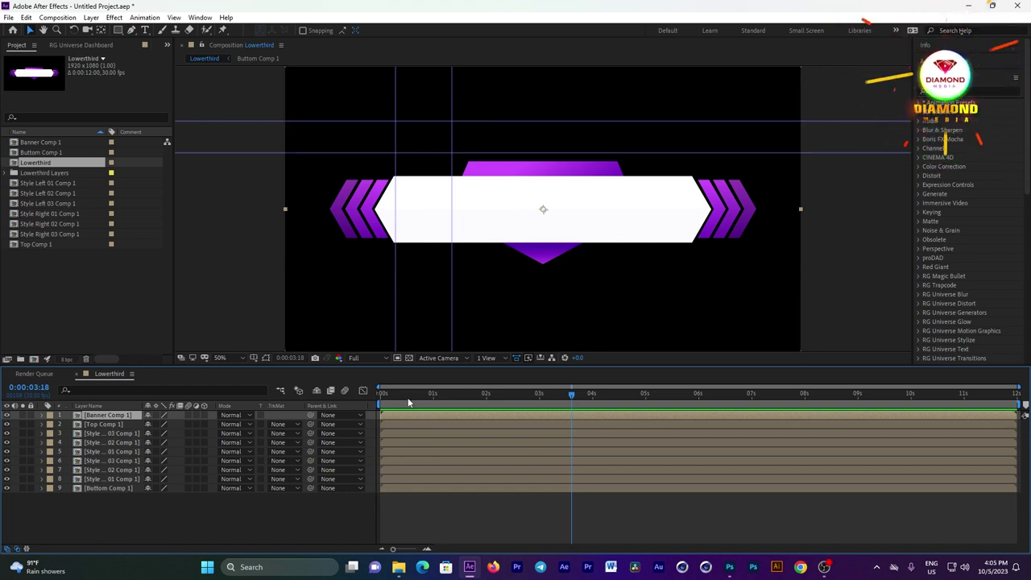
click(387, 396)
drag(387, 400, 381, 400)
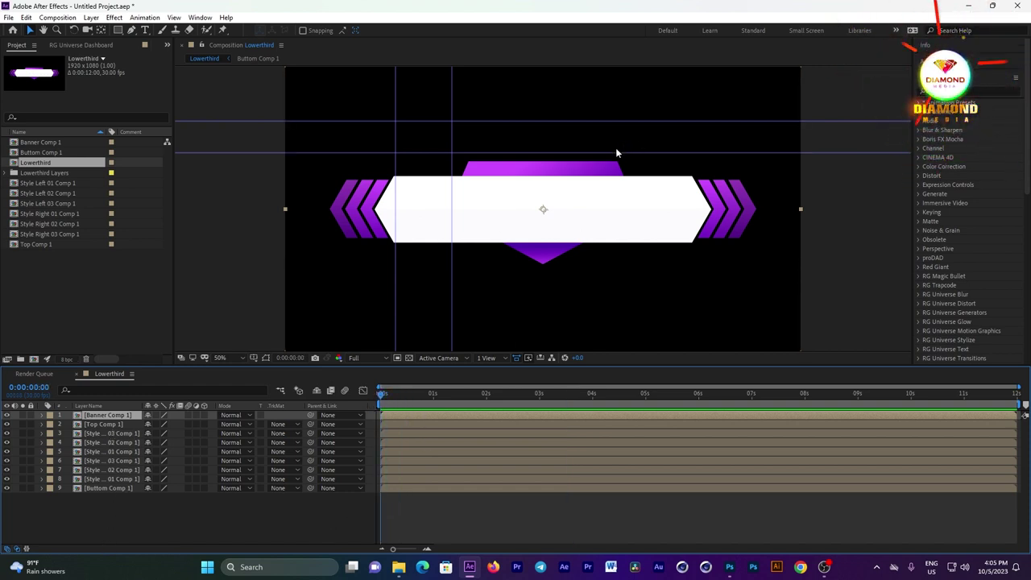
Place the 4K gold background clip as layer 2 under Banner Comp 1 and shift it upward.
key(comma)
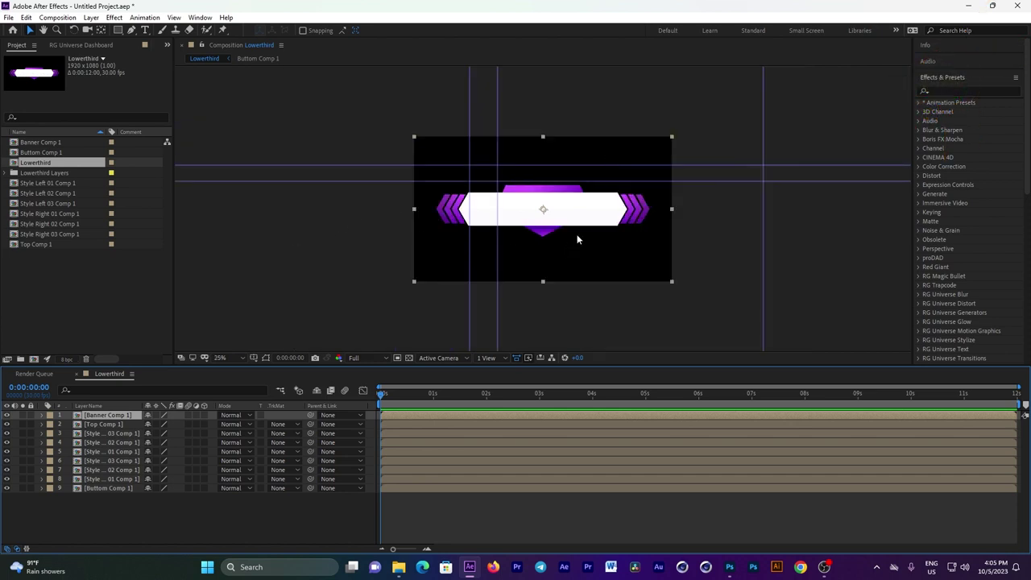
key(period)
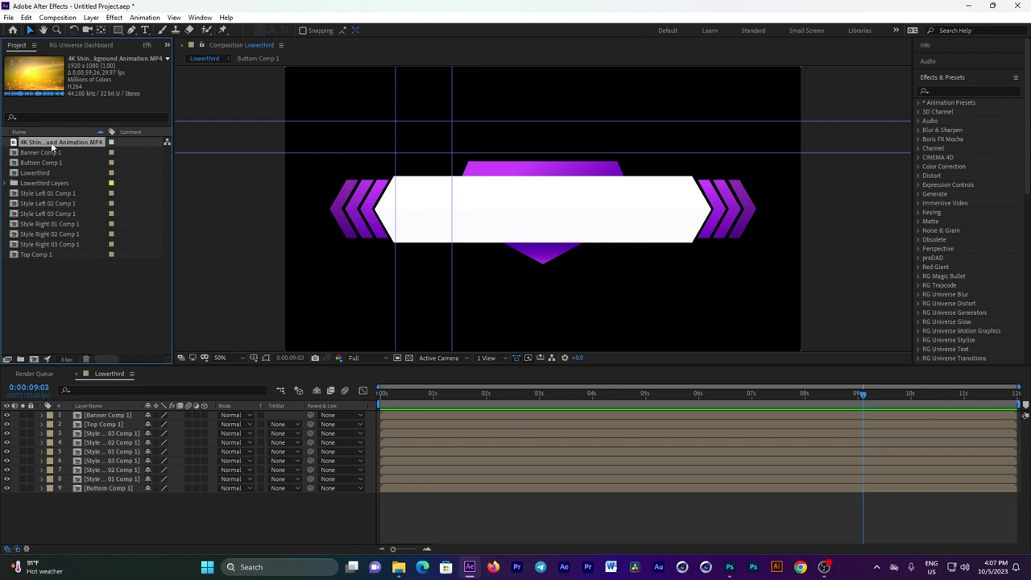
drag(51, 141, 93, 425)
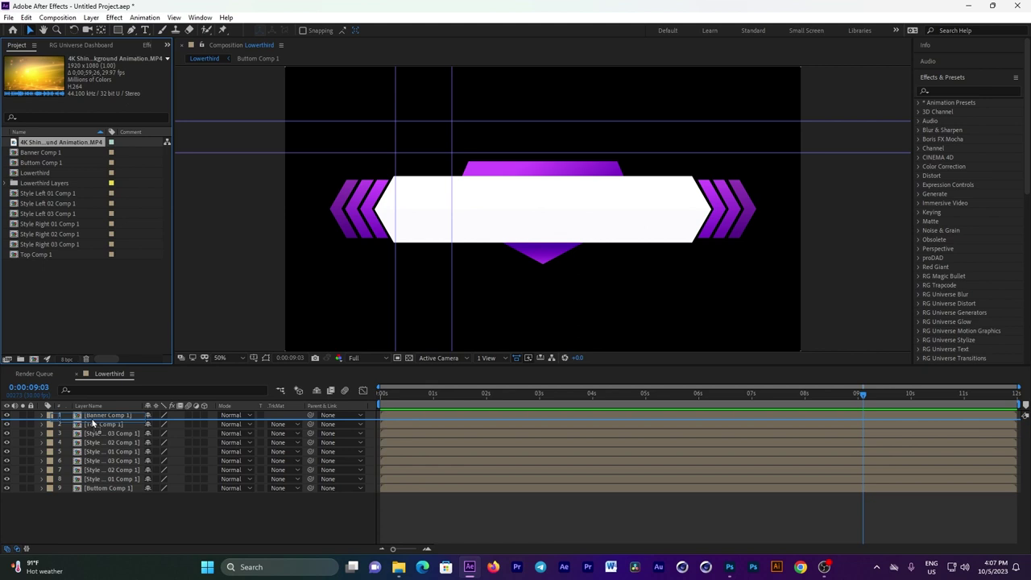
drag(92, 422, 93, 425)
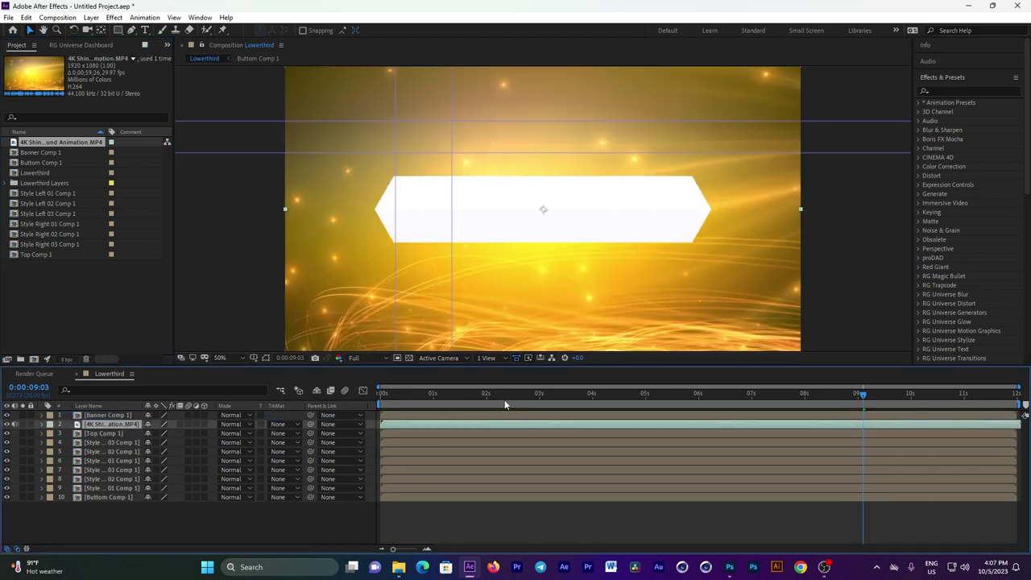
drag(502, 397, 785, 405)
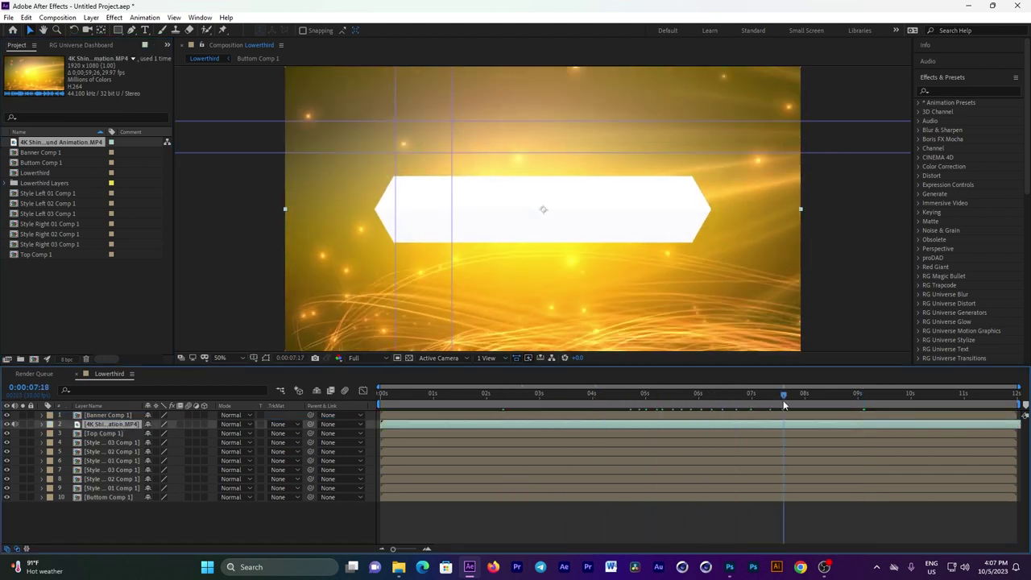
drag(627, 284, 627, 246)
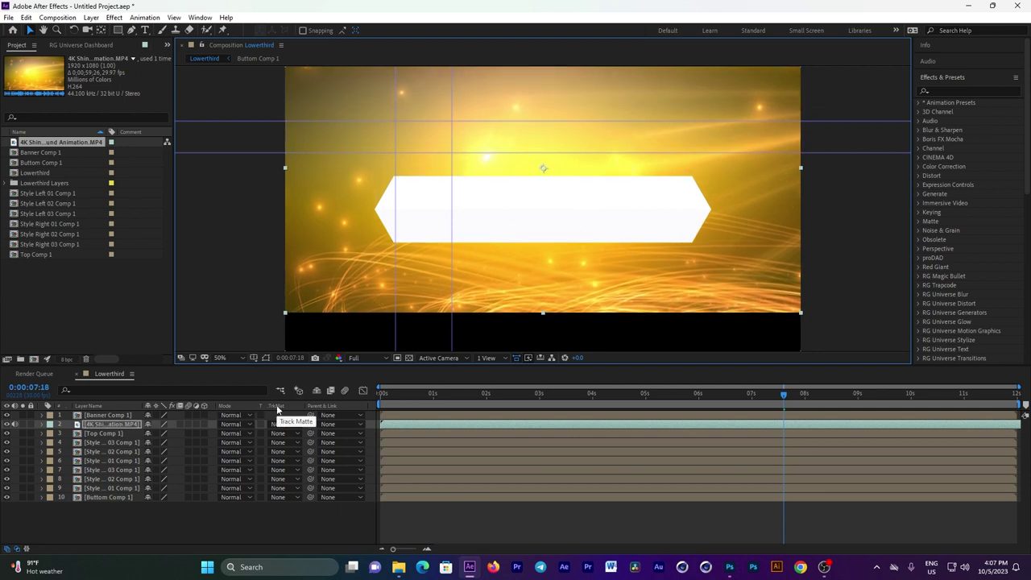
Set the gold clip's track matte to Alpha Matte Banner Comp 1 and scrub to check it.
click(16, 550)
click(17, 550)
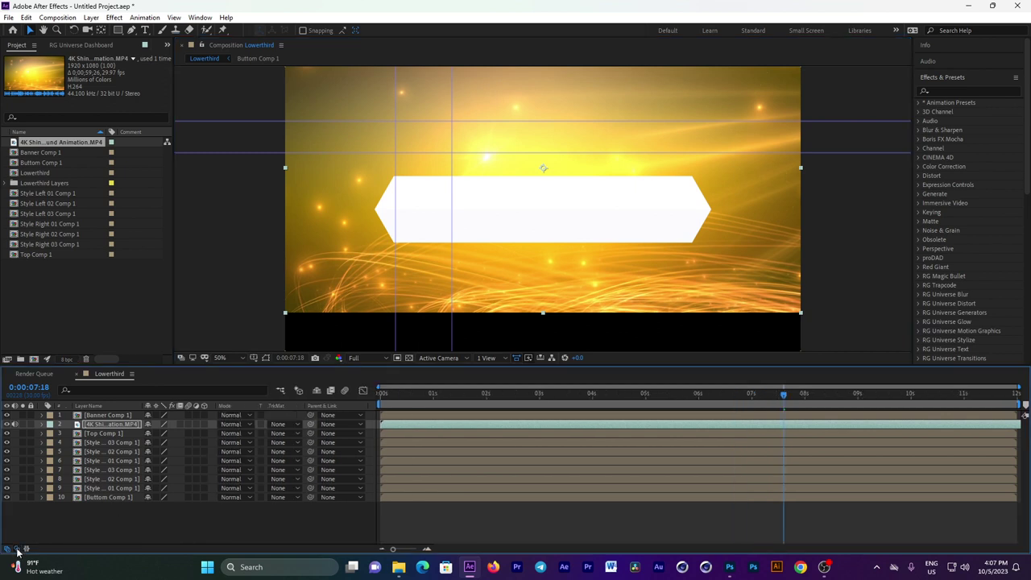
click(17, 551)
click(17, 550)
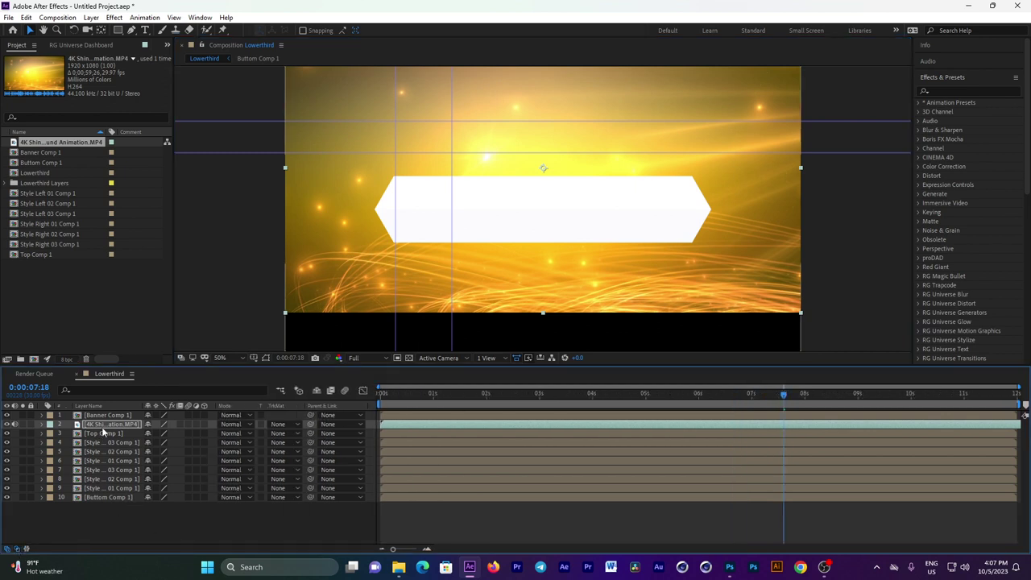
click(295, 425)
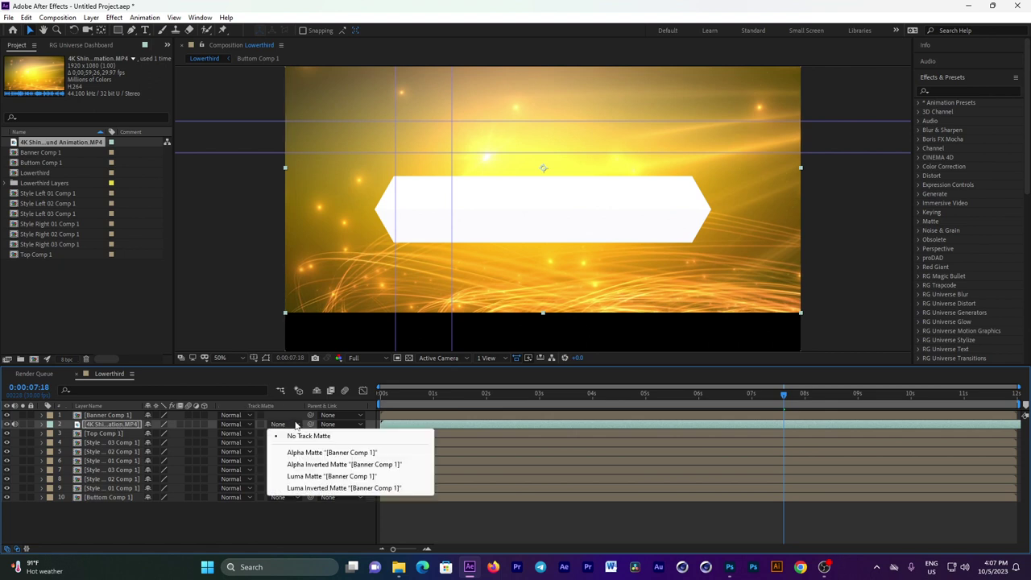
click(300, 454)
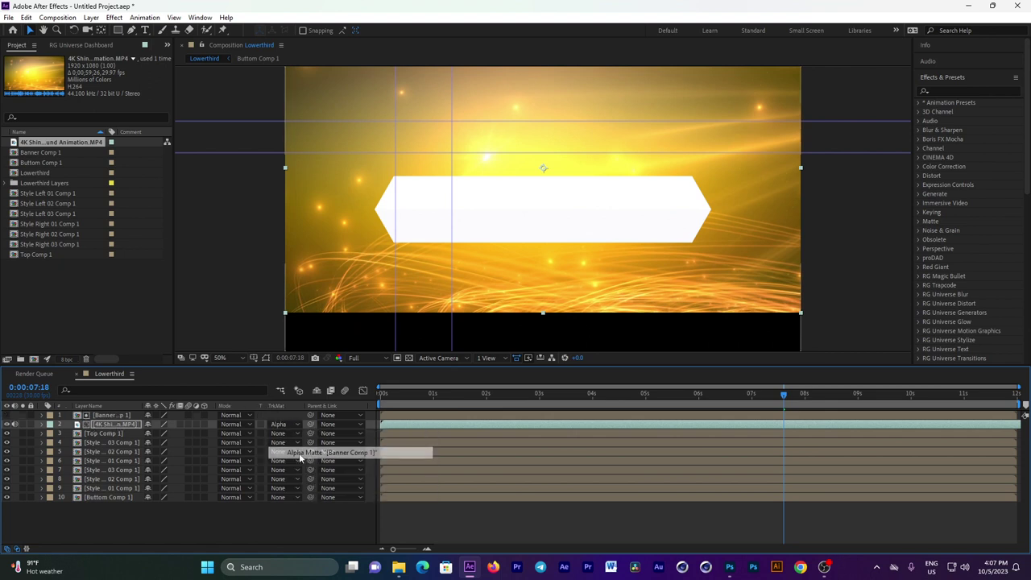
drag(411, 398, 937, 413)
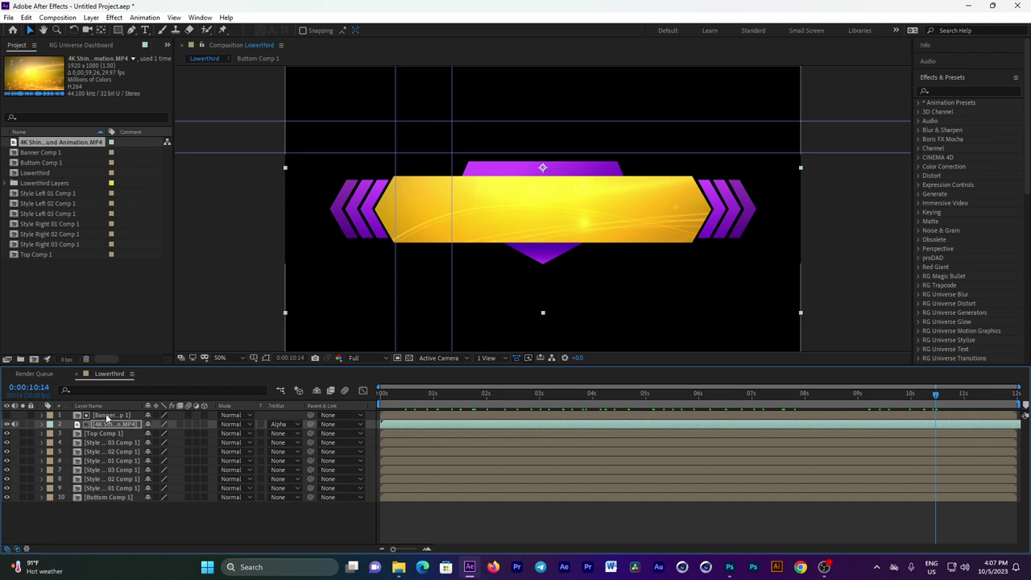
ctrl+click(107, 416)
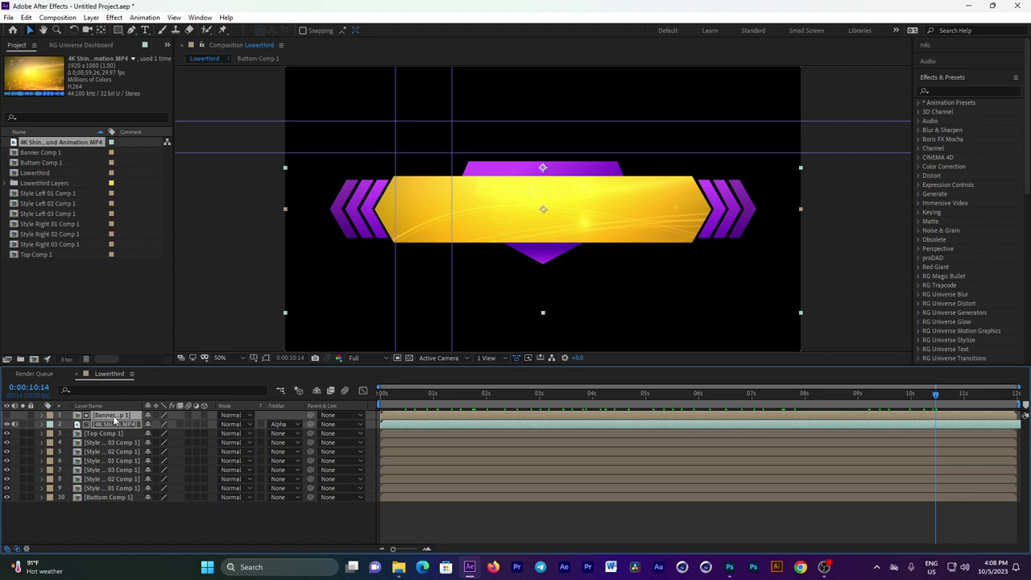
Precompose Banner Comp 1 and the matted gold clip into a new layer named Banner.
right_click(113, 418)
click(153, 368)
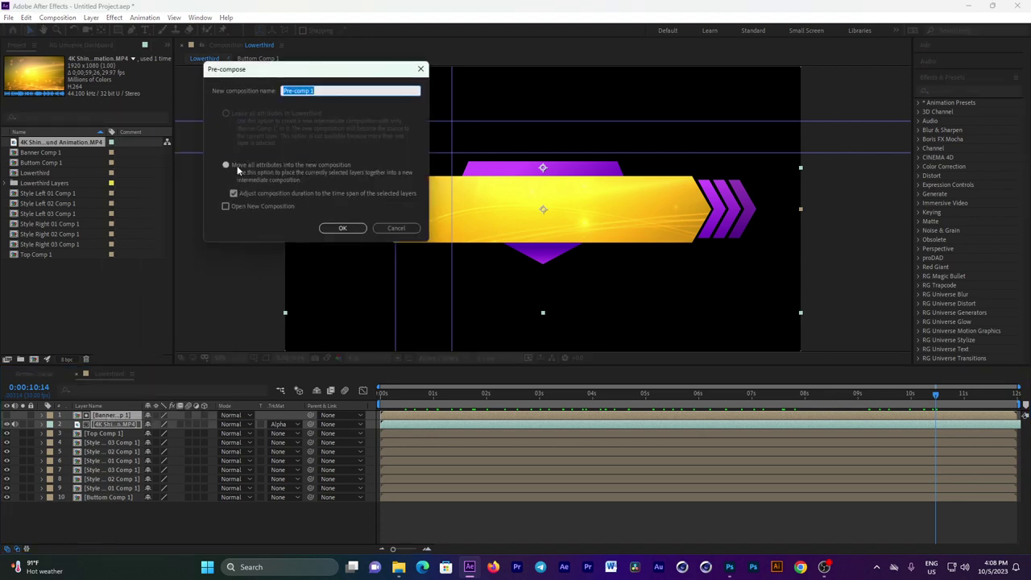
text(Ba)
text(nner)
click(342, 228)
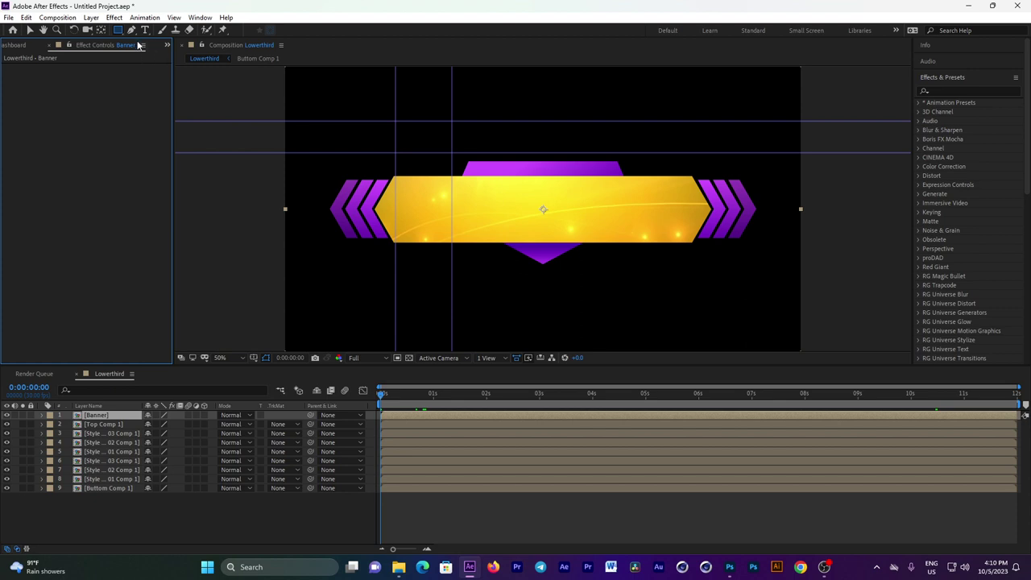
Add a Curves effect to the Banner layer and pull the RGB curve down to deepen the gold.
click(117, 19)
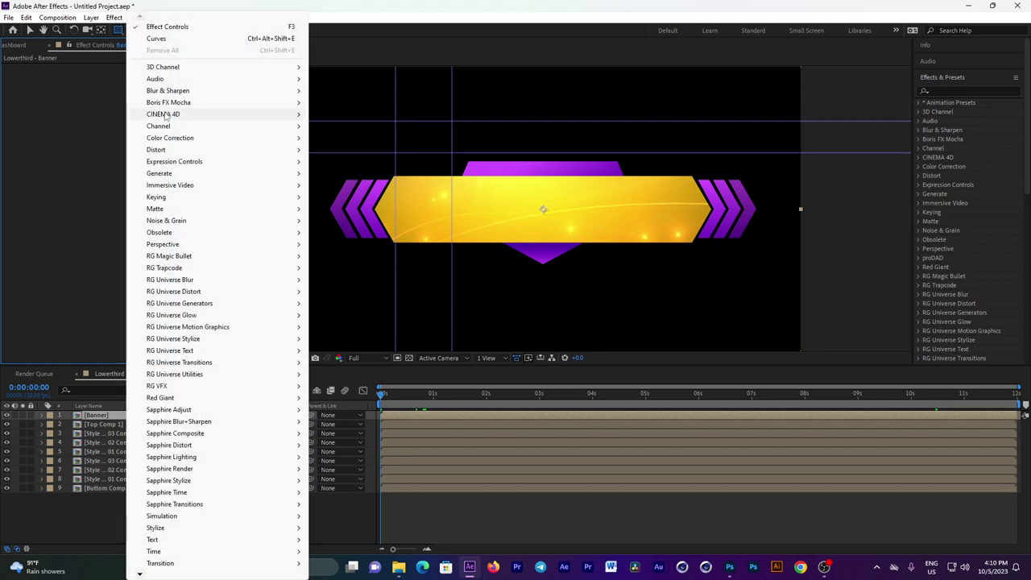
mouse_move(194, 141)
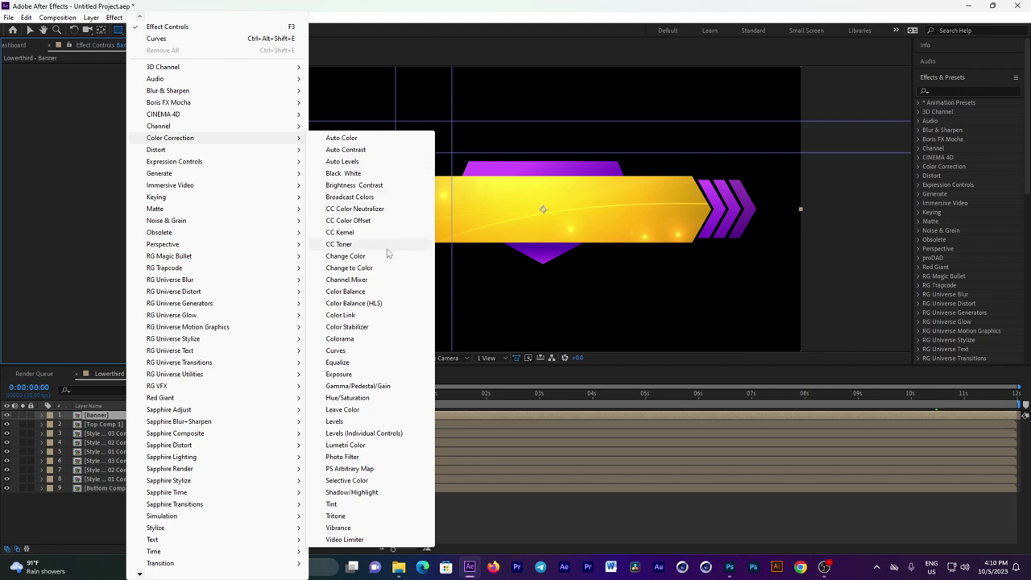
click(337, 350)
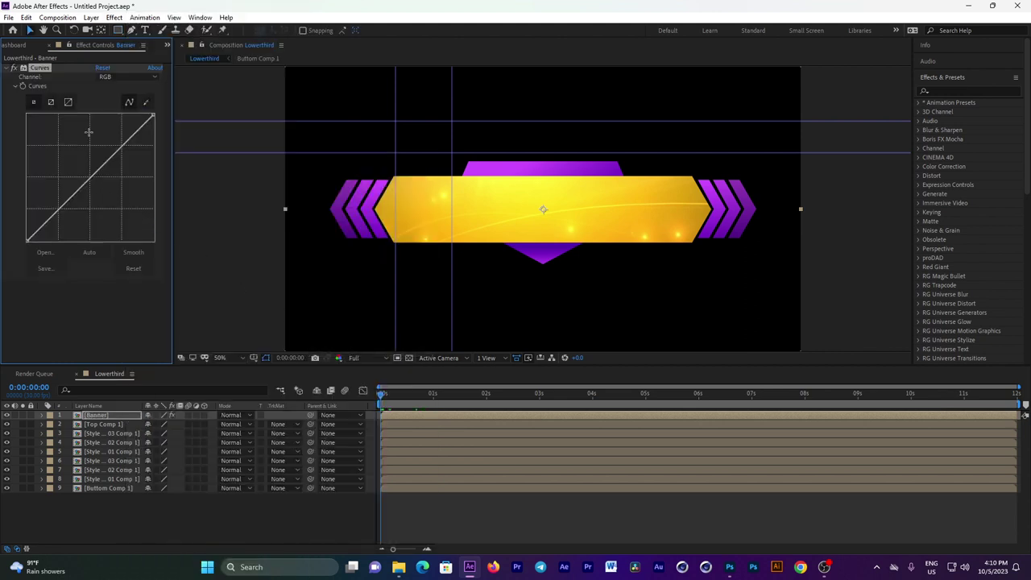
drag(94, 176, 104, 187)
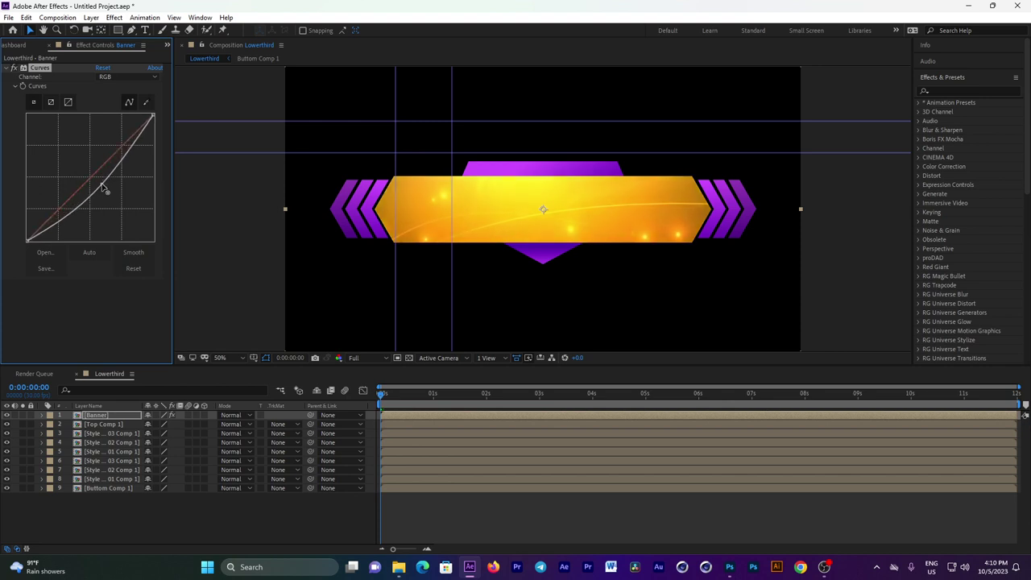
click(104, 415)
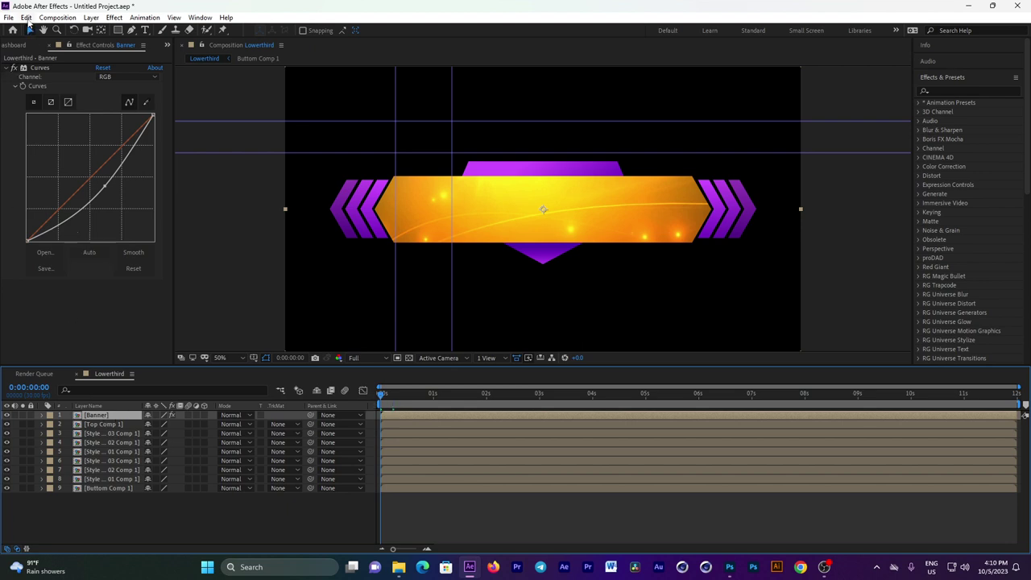
Duplicate the Banner layer and draw a rectangle mask across the banner.
click(27, 19)
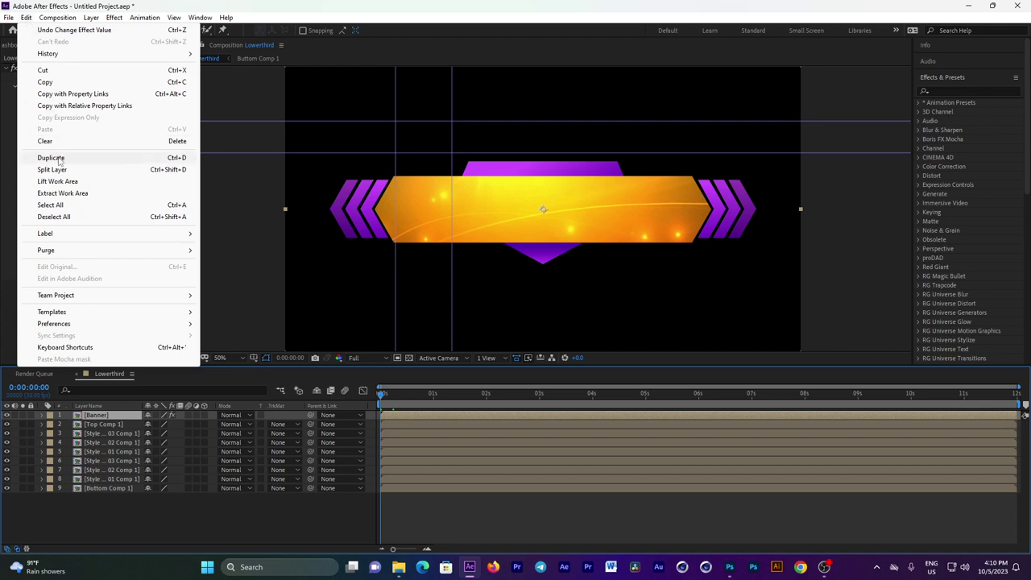
click(50, 158)
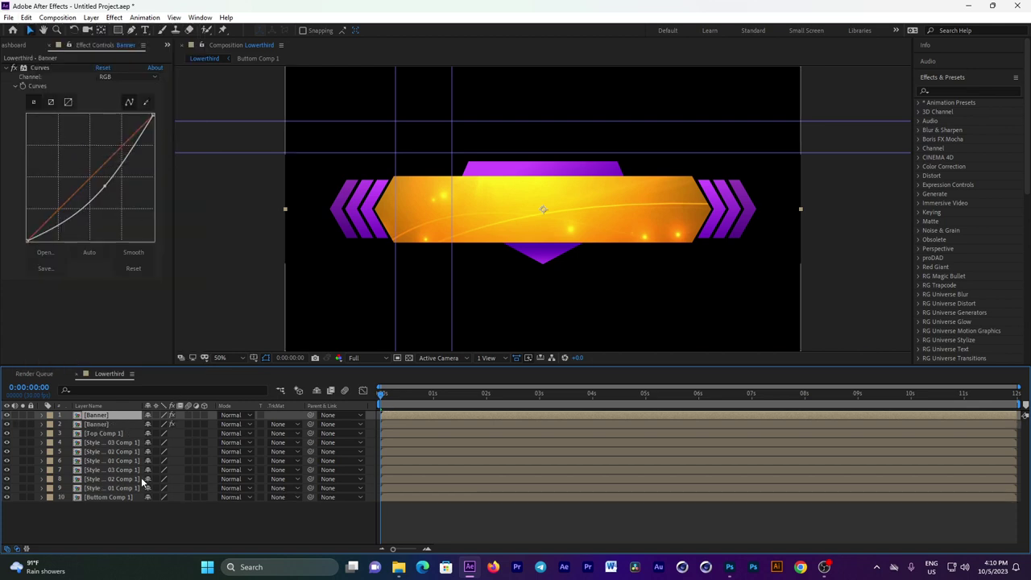
click(118, 30)
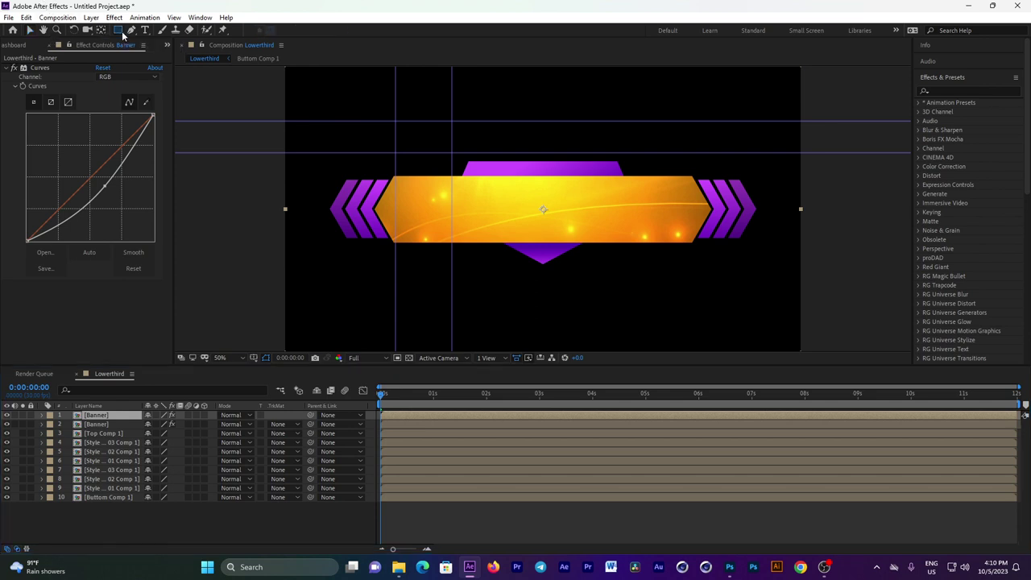
drag(272, 128, 808, 209)
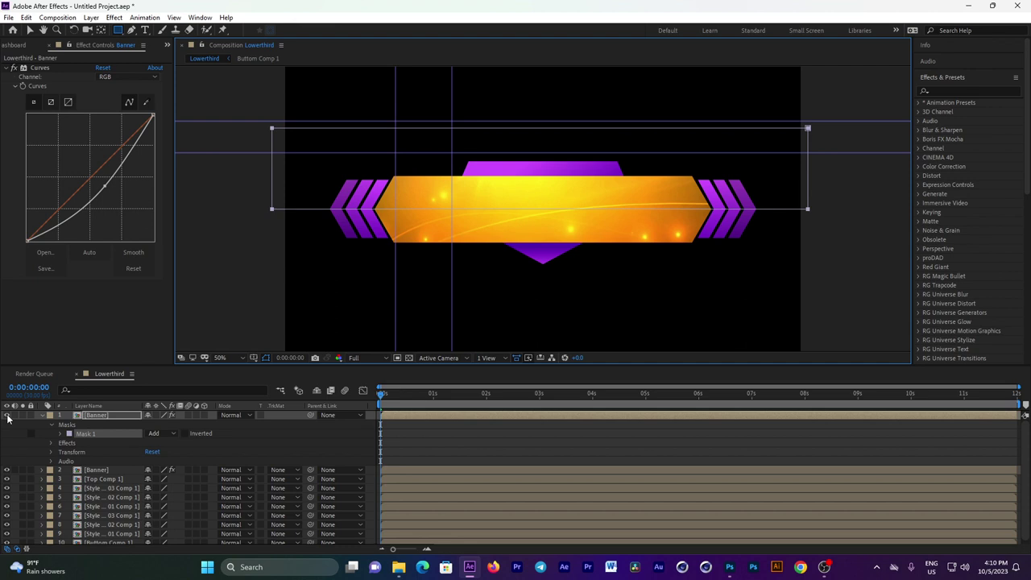
Toggle the Banner's visibility to compare, then drag the Curves point back onto the diagonal.
click(8, 419)
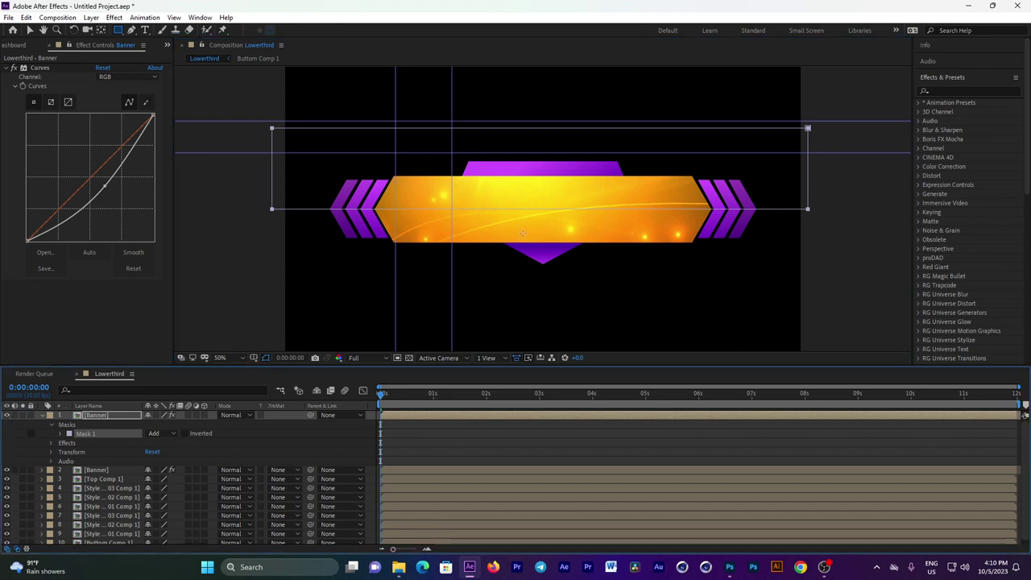
click(8, 469)
click(8, 470)
drag(105, 186, 96, 171)
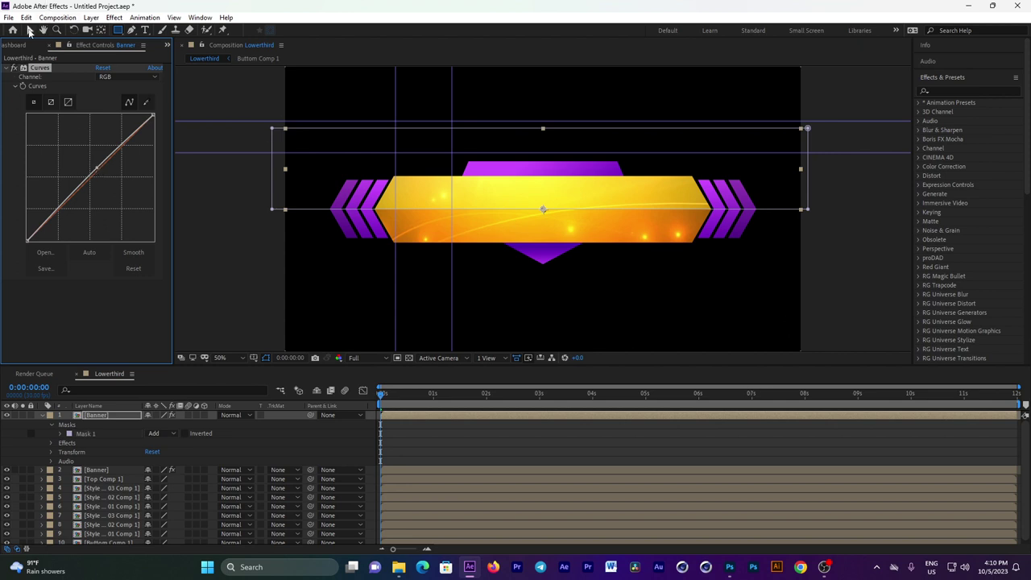
Return to the Selection tool and select both Banner layers in the timeline.
click(29, 30)
click(836, 212)
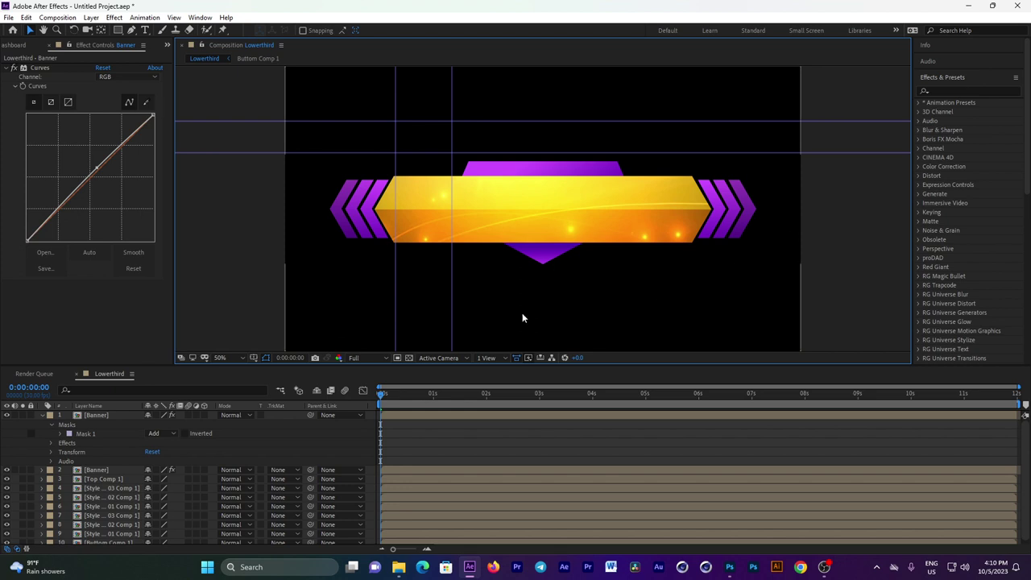
click(42, 415)
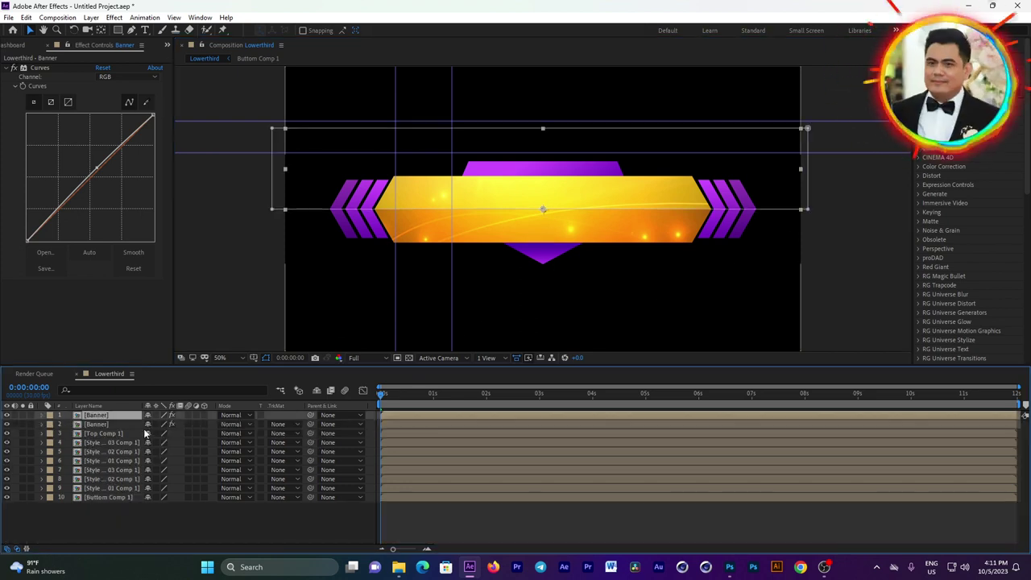
shift+click(100, 423)
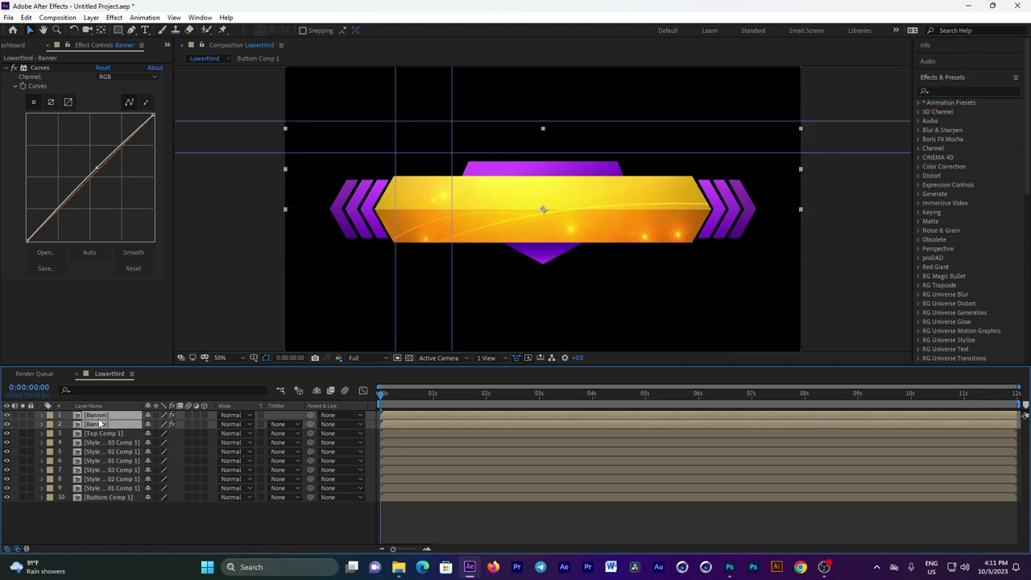
Pre-compose both Banner layers into a pre-comp named 'Banner', then hide layers 2–9.
right_click(101, 424)
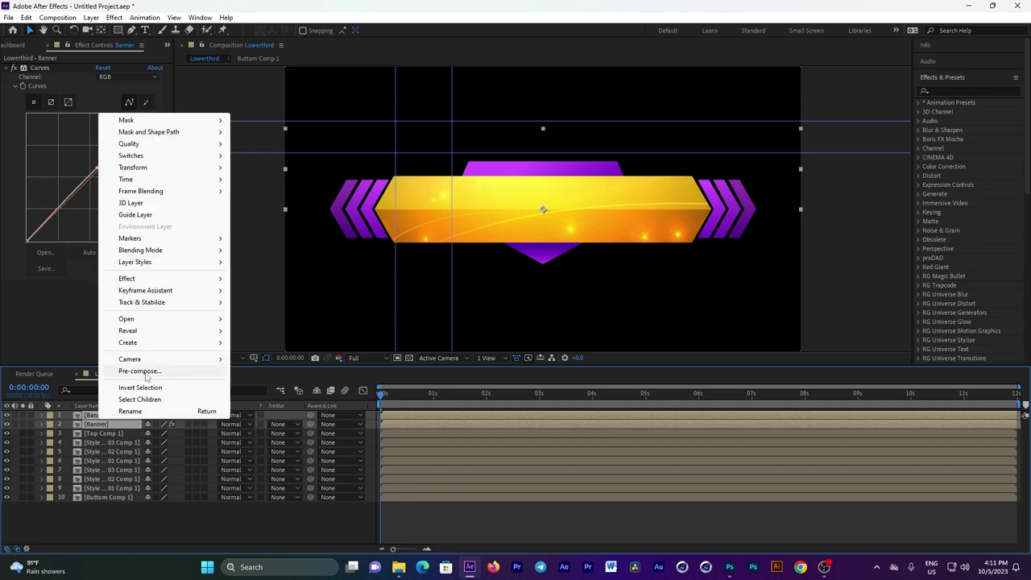
click(146, 373)
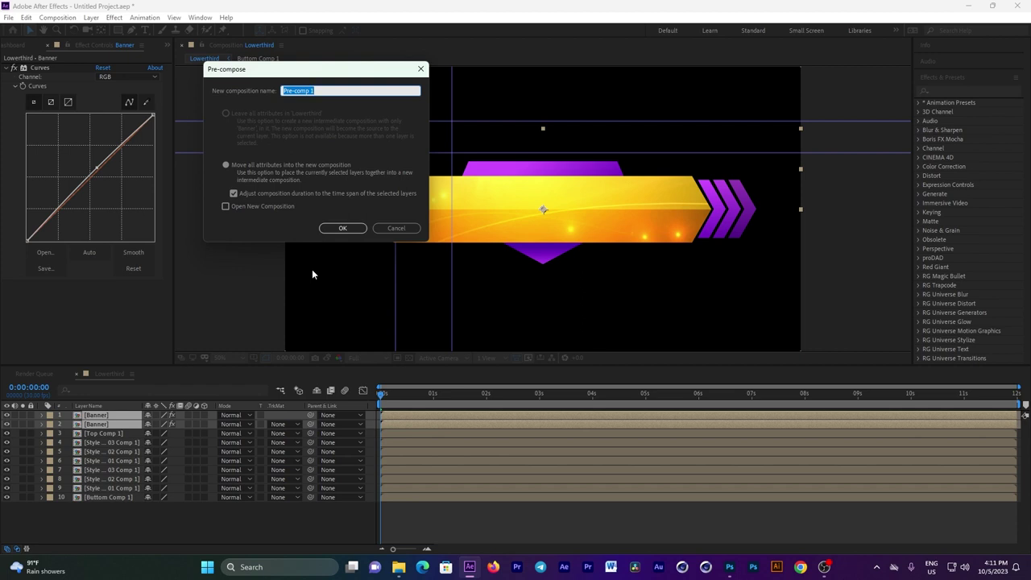
text(Banner)
click(342, 228)
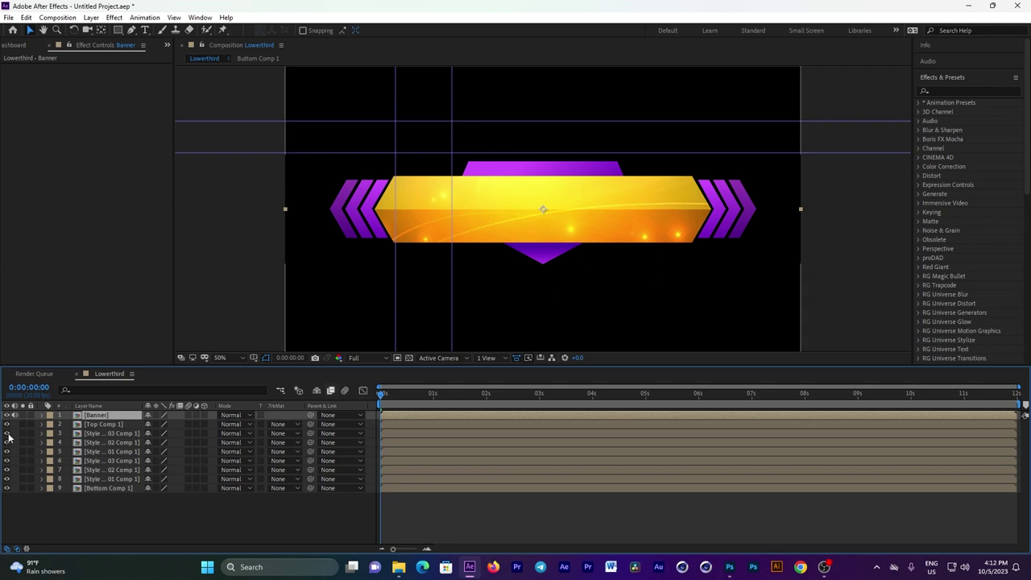
drag(7, 424, 8, 488)
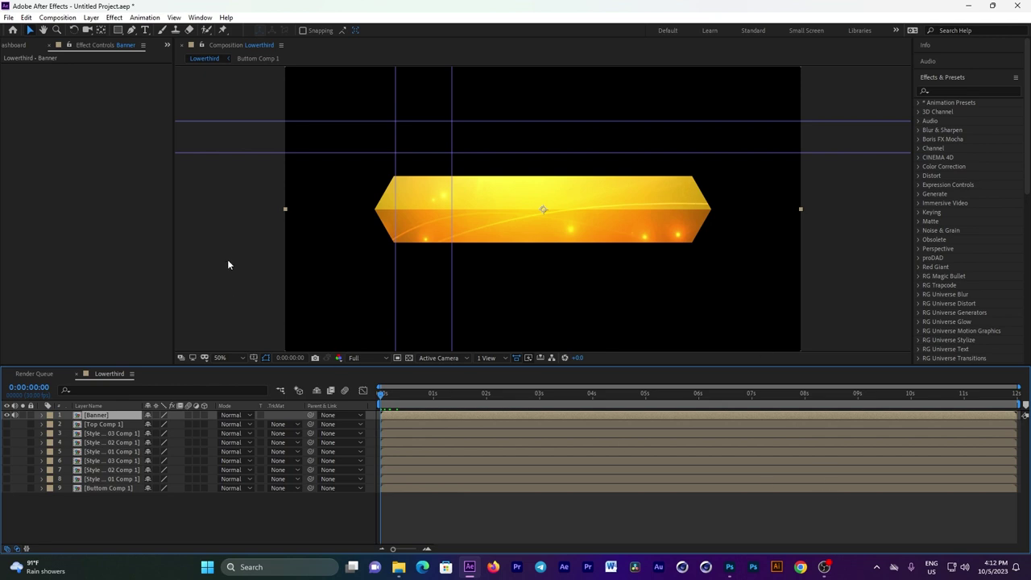
Auto-trace the banner onto a new layer via Layer > Auto-trace.
click(91, 18)
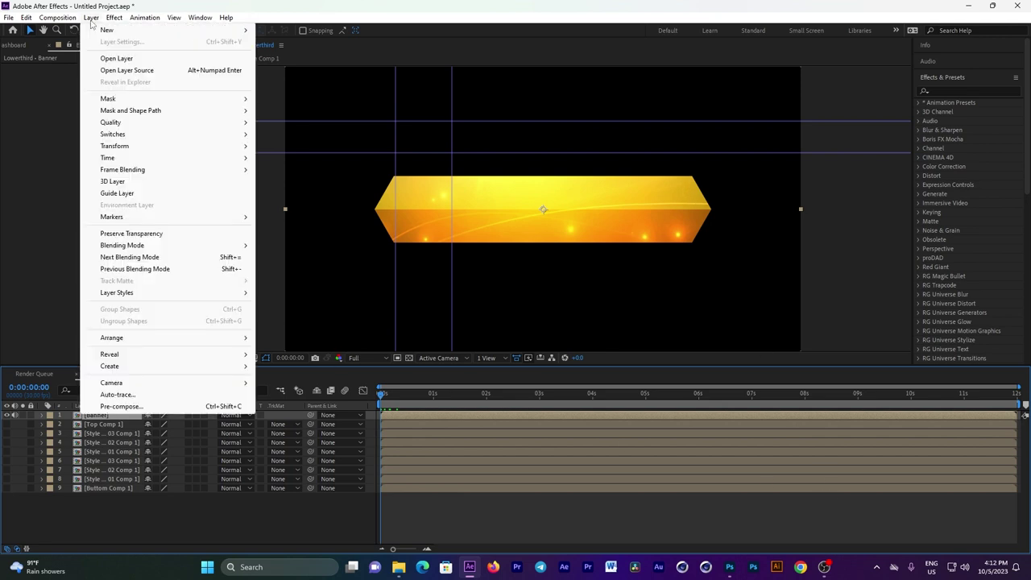
click(121, 394)
click(224, 217)
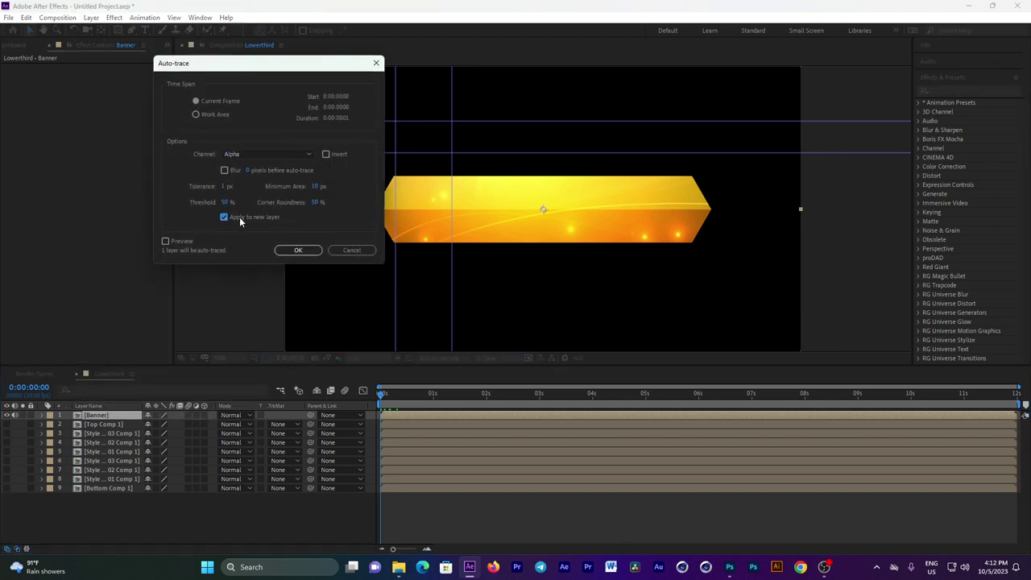
click(295, 250)
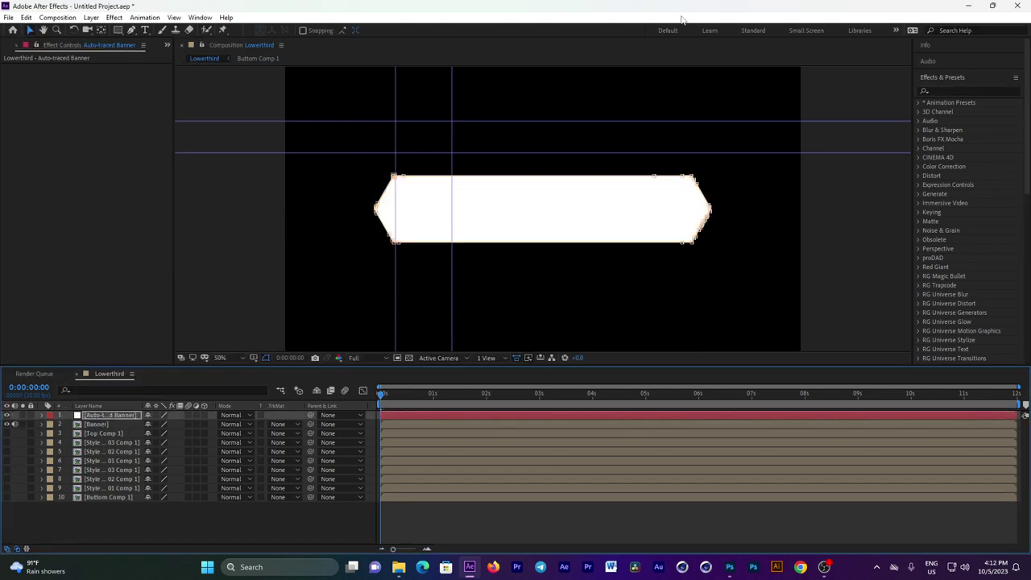
Expand the Video Copilot category in Effects & Presets.
click(956, 79)
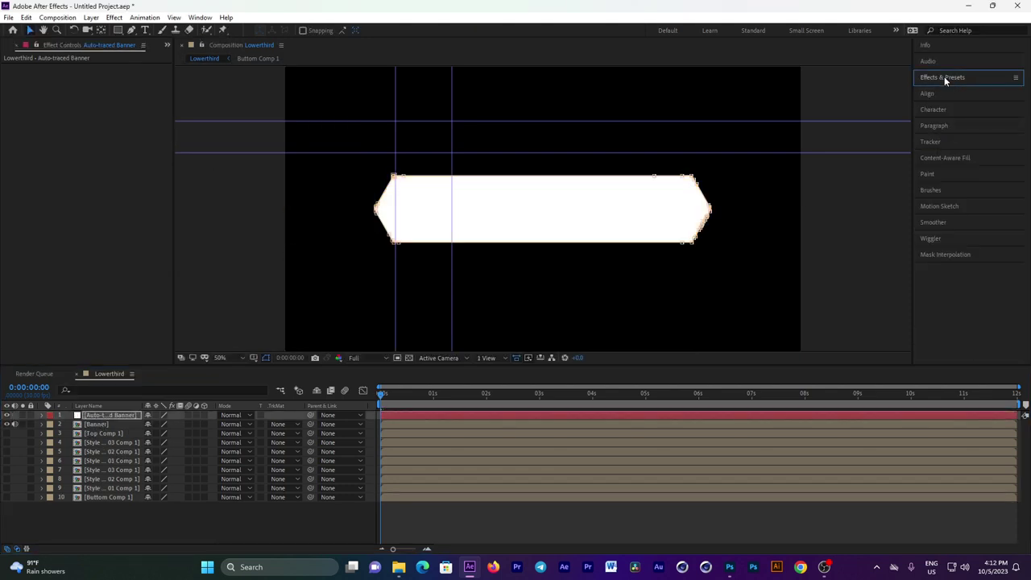
click(945, 78)
scroll(980, 151, down, 5)
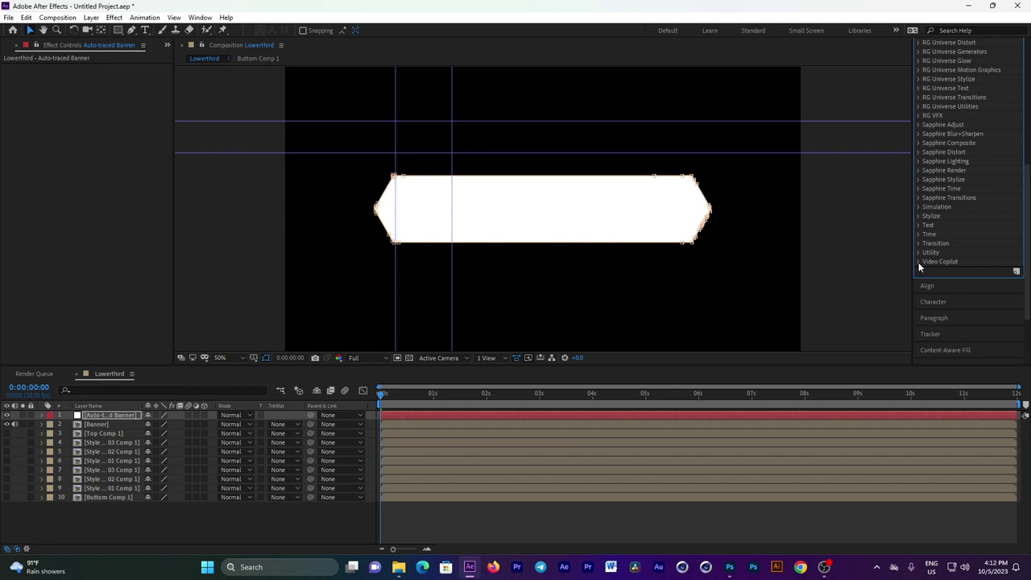
click(919, 262)
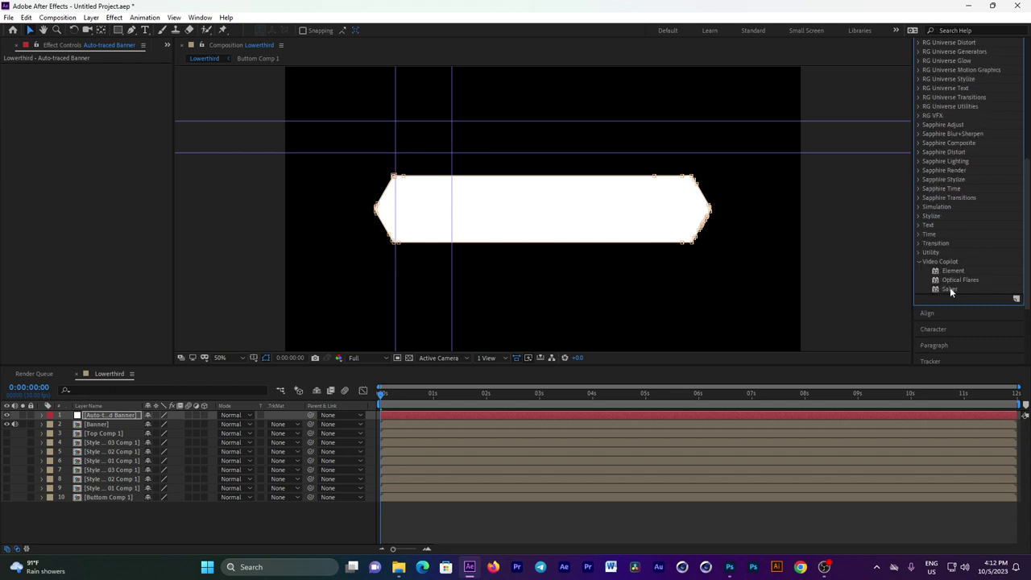
Apply Saber to the Auto-traced Banner with Core Type Layer Masks and 20% Glow Intensity.
drag(950, 290, 529, 420)
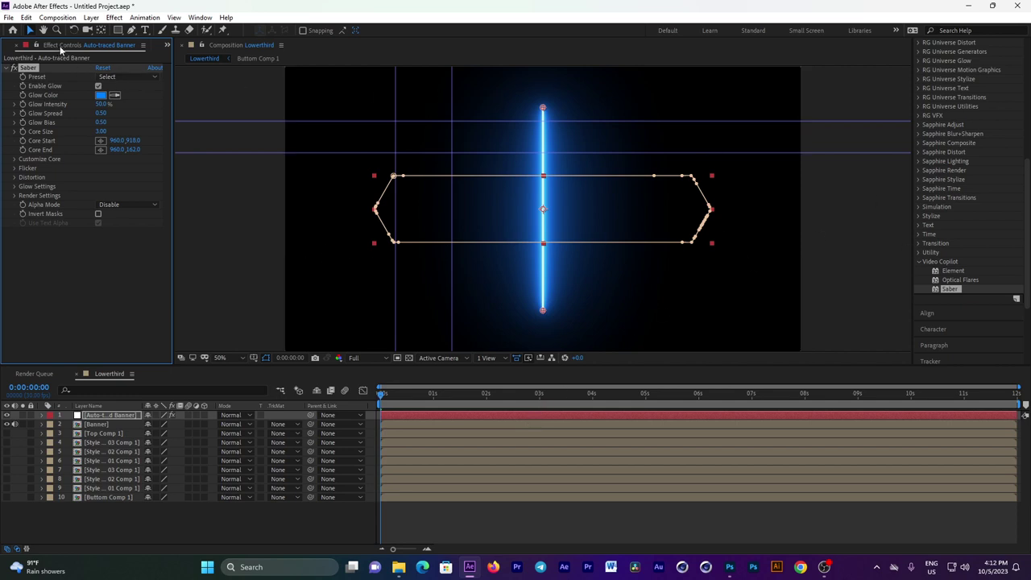
click(14, 160)
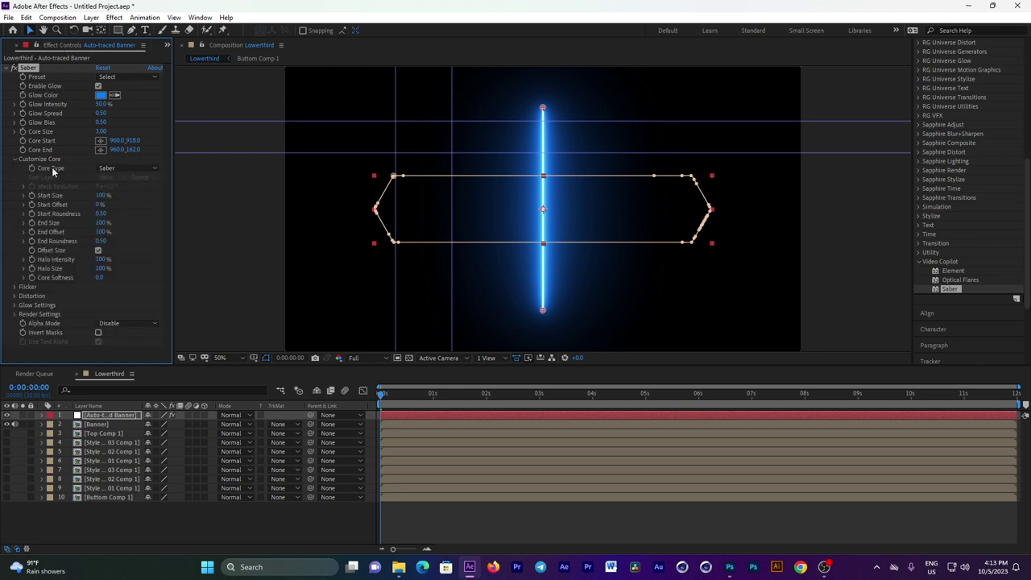
click(121, 167)
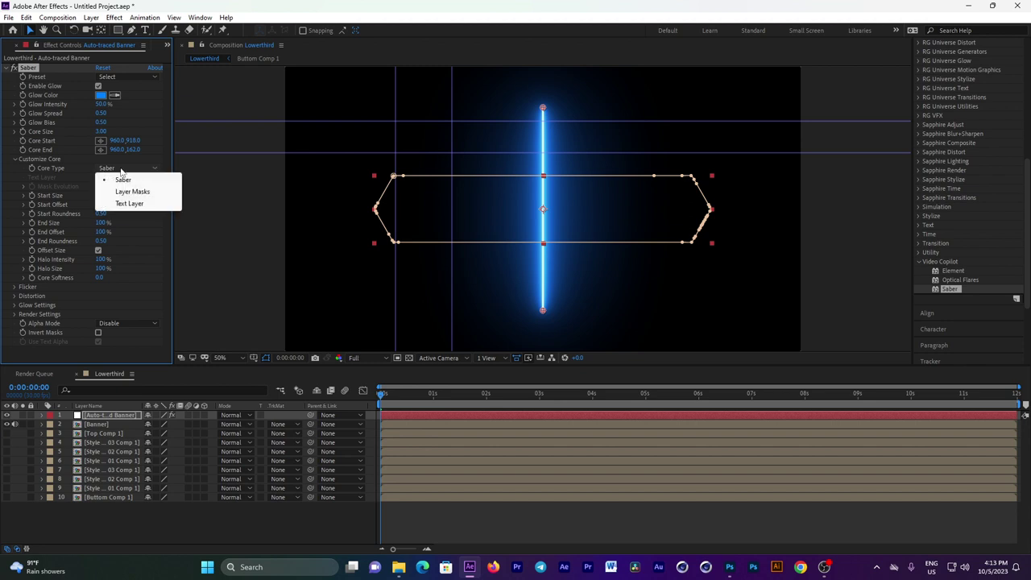
click(129, 191)
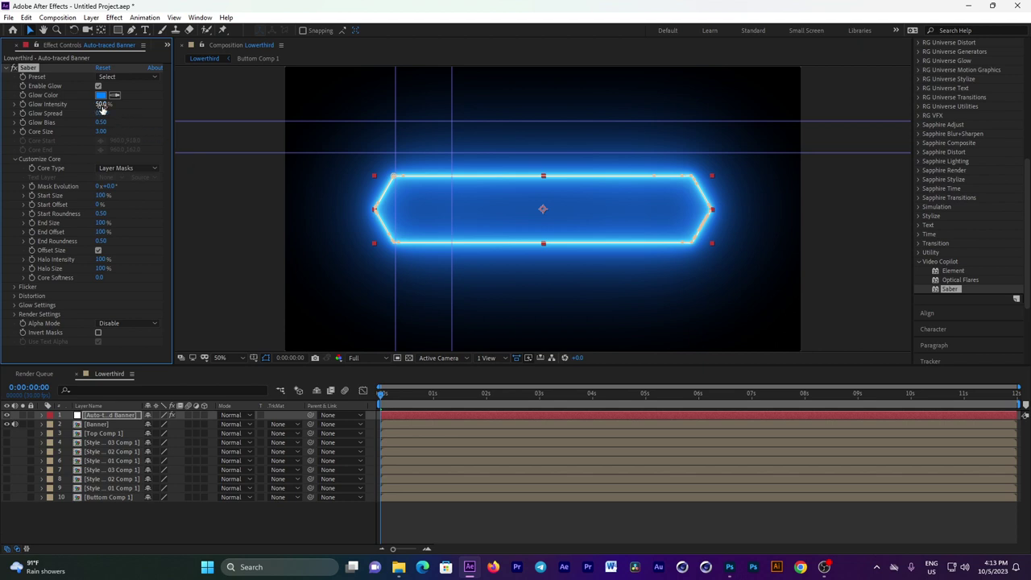
drag(101, 105, 84, 105)
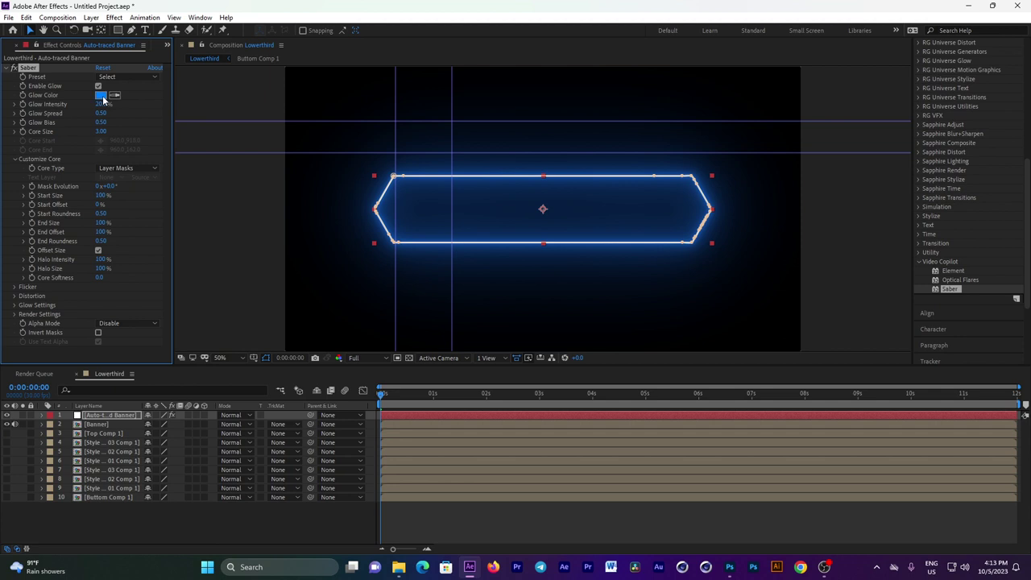
Change Saber's Glow Color to orange.
click(101, 96)
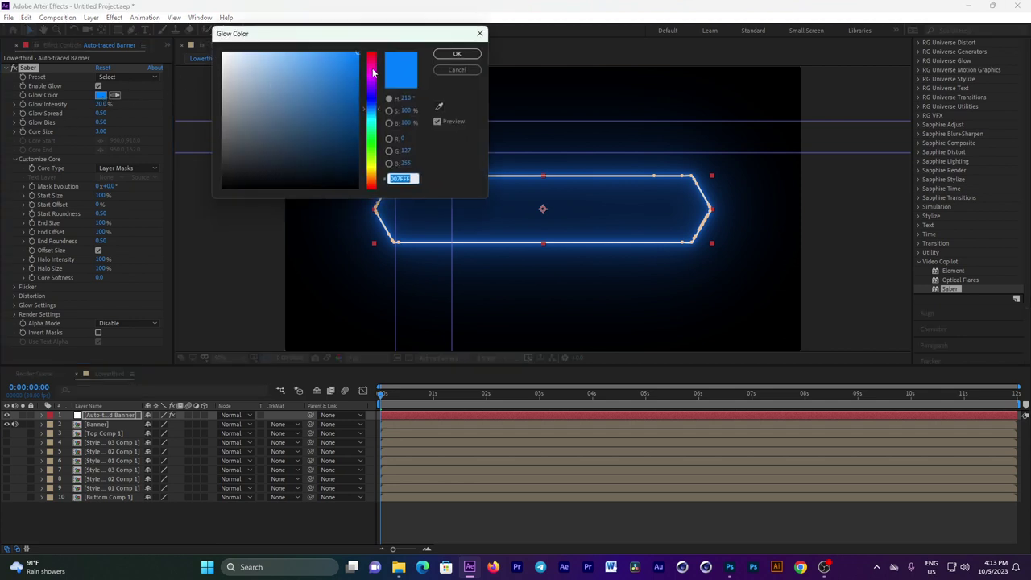
click(373, 174)
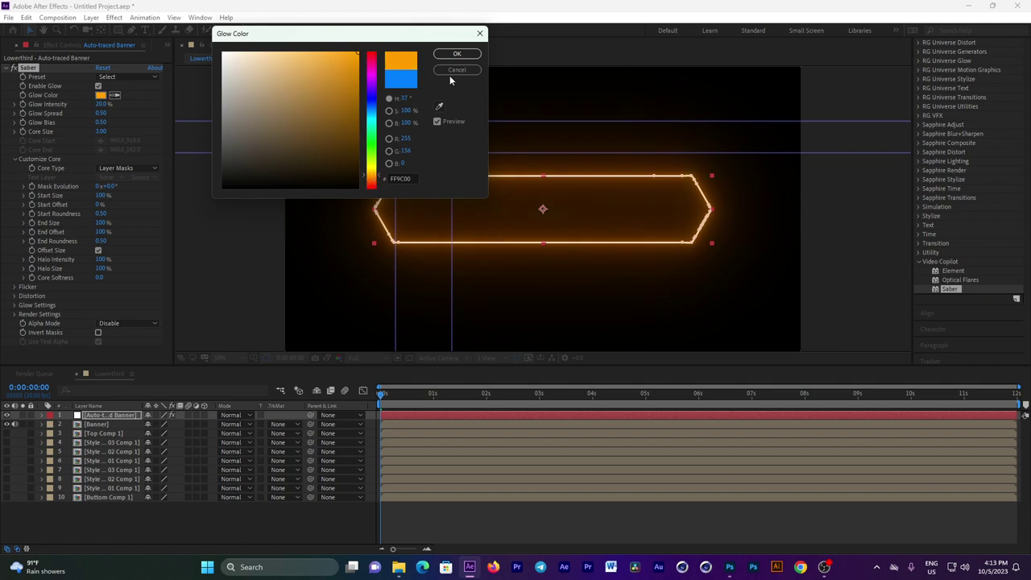
click(457, 54)
Set Glow Intensity to 29%, Core Size to 3.10 and Start Size to 0%.
mouse_move(101, 104)
mouse_down()
mouse_move(105, 112)
mouse_move(89, 113)
mouse_up()
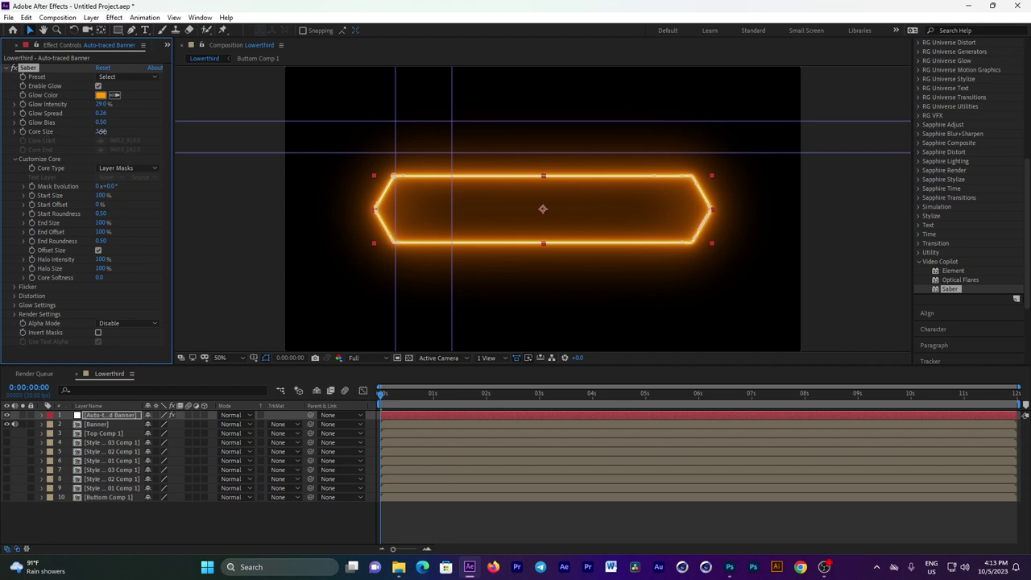
drag(100, 131, 110, 137)
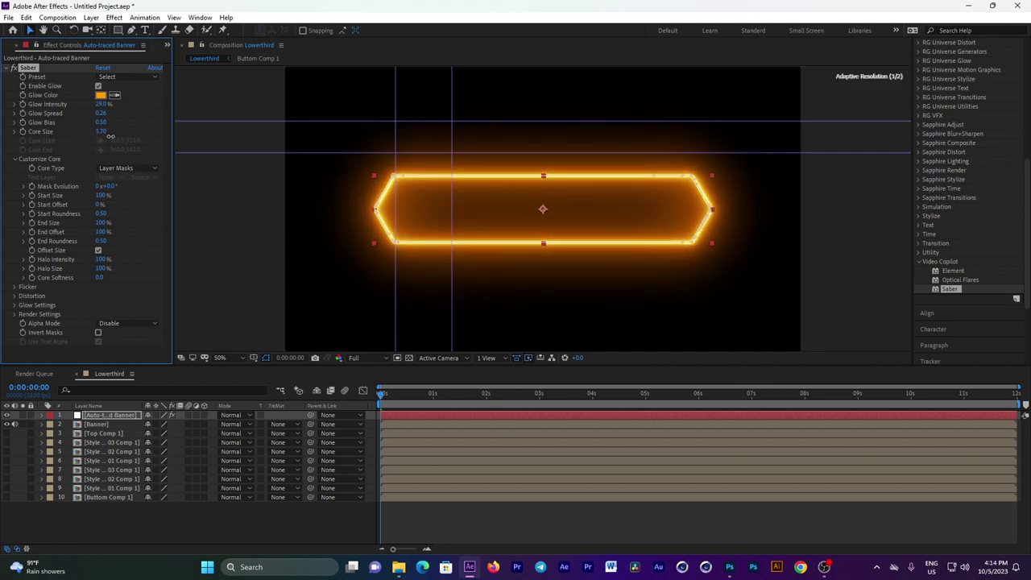
drag(110, 137, 108, 139)
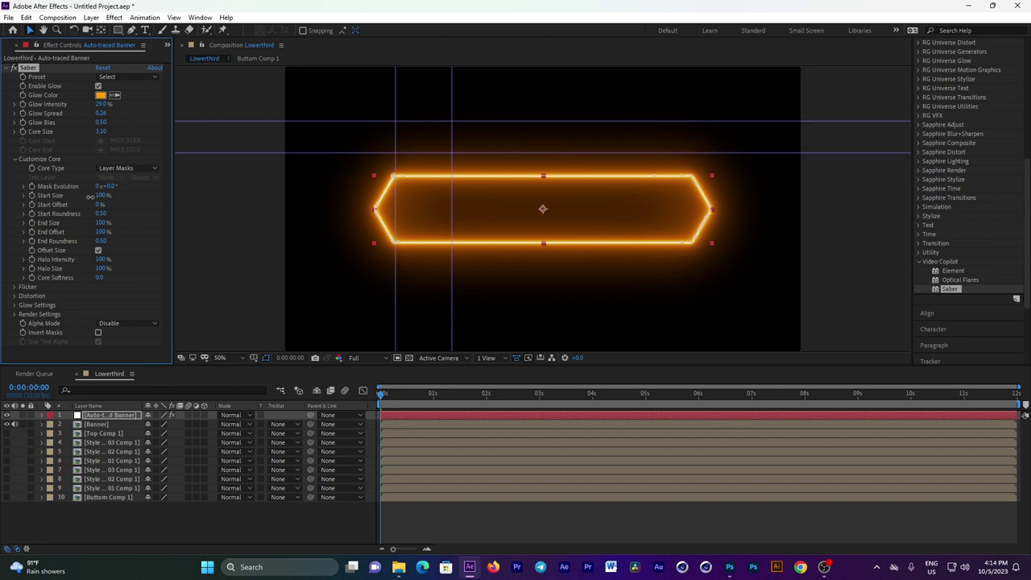
drag(90, 196, 71, 198)
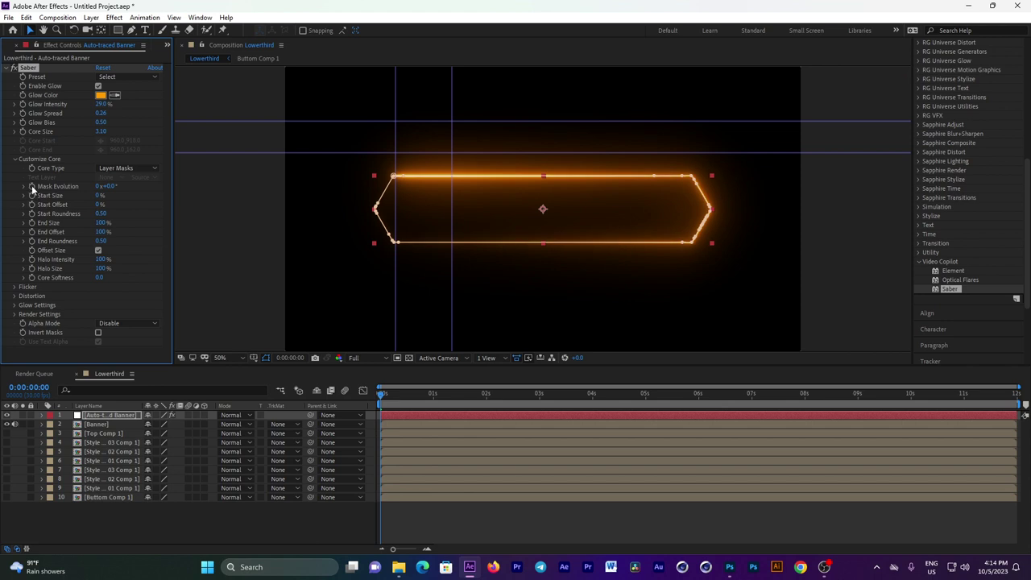
Keyframe Saber's Mask Evolution, reaching 4x+172.0° at the end of the timeline.
click(32, 187)
drag(698, 394, 1017, 414)
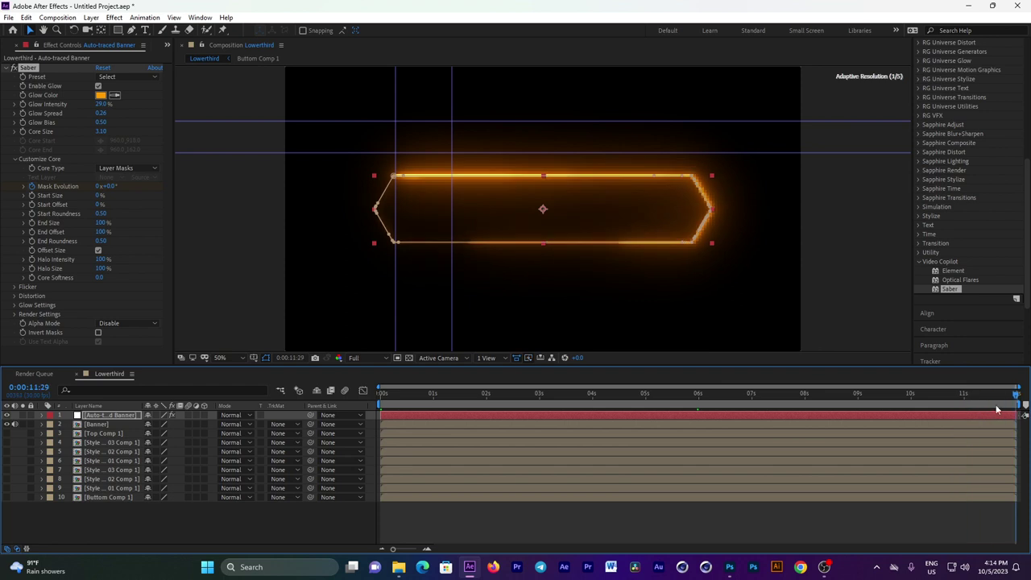
drag(110, 186, 570, 243)
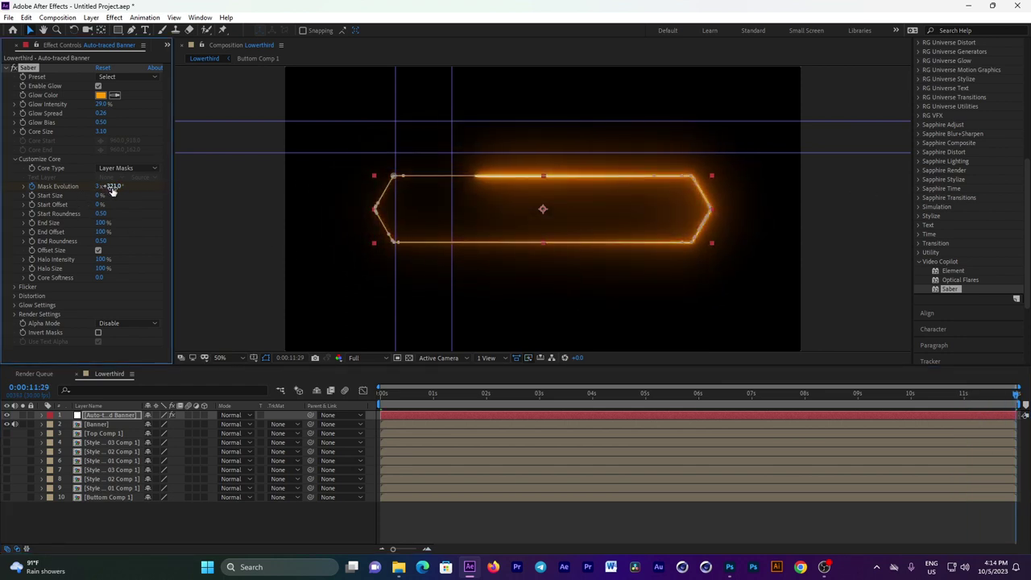
drag(110, 187, 223, 191)
Preview the glow animation and scrub from the first frame to watch it draw.
key(space)
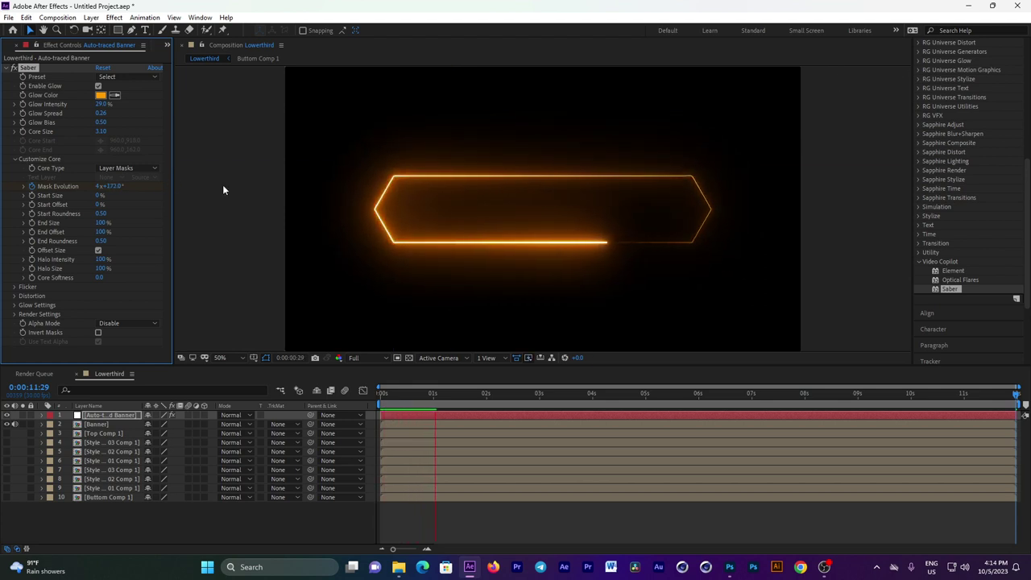
click(416, 398)
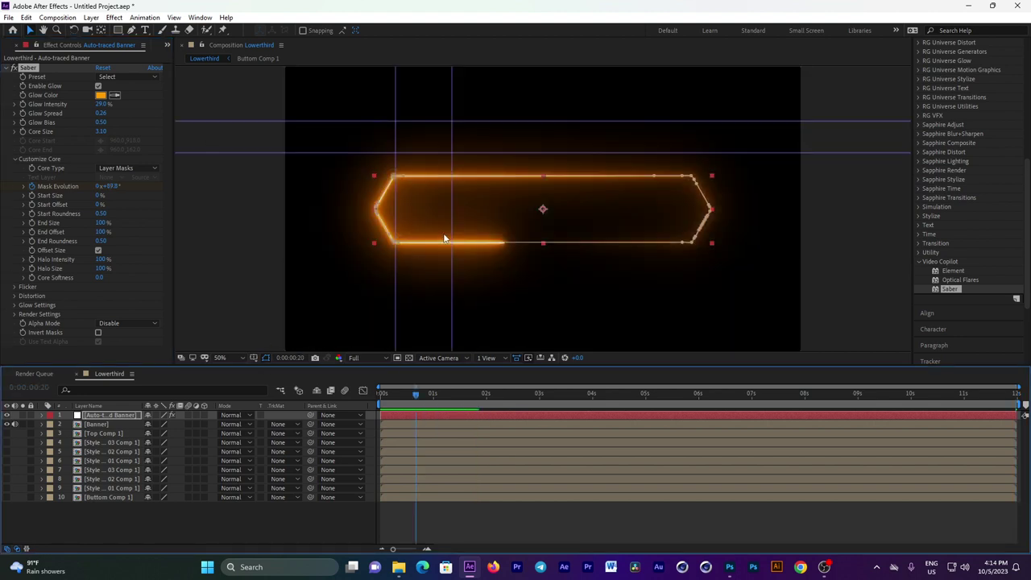
click(376, 395)
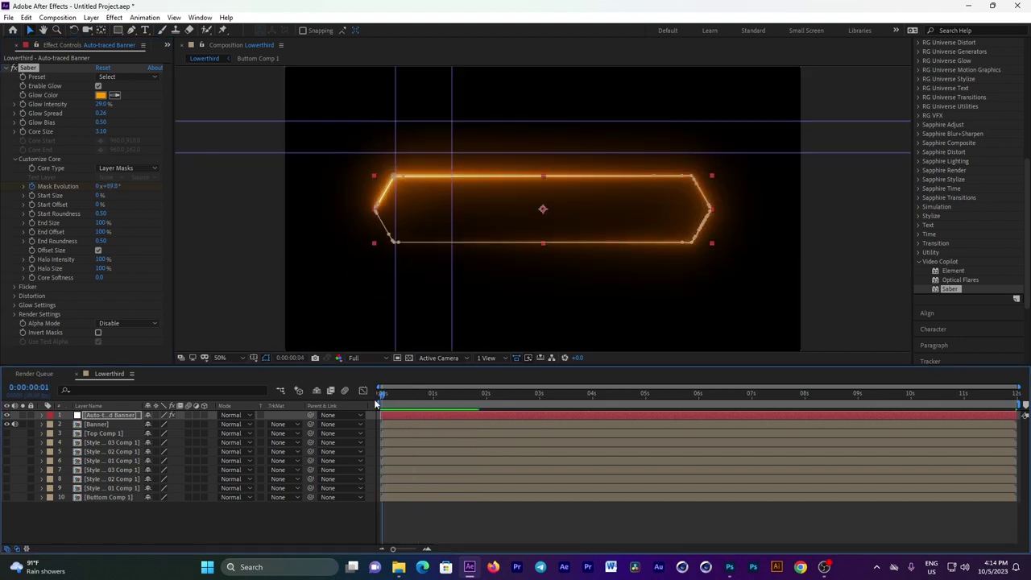
drag(384, 401, 421, 400)
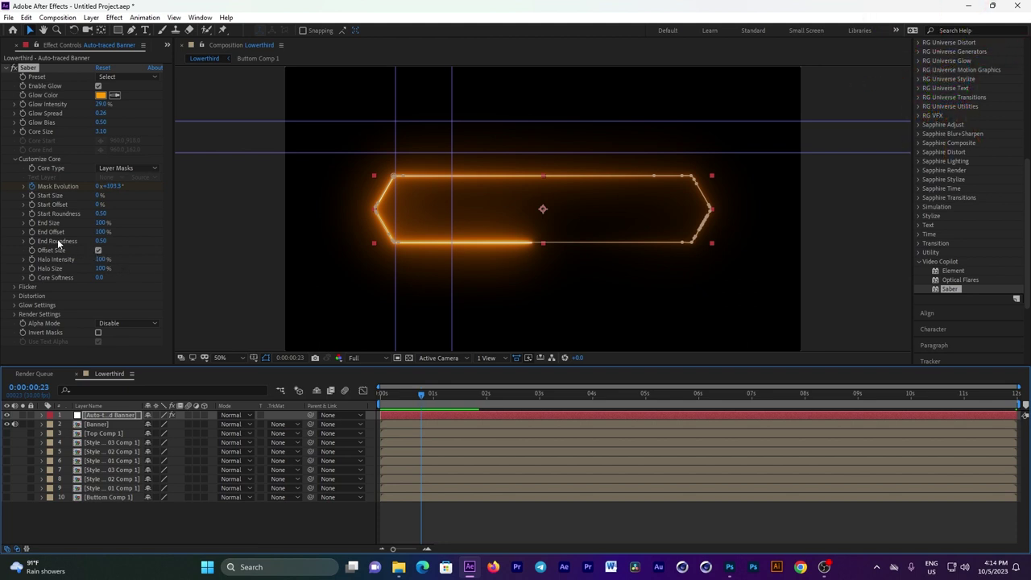
Keyframe End Offset at 0% near the start, then preview the tracing glow.
click(33, 232)
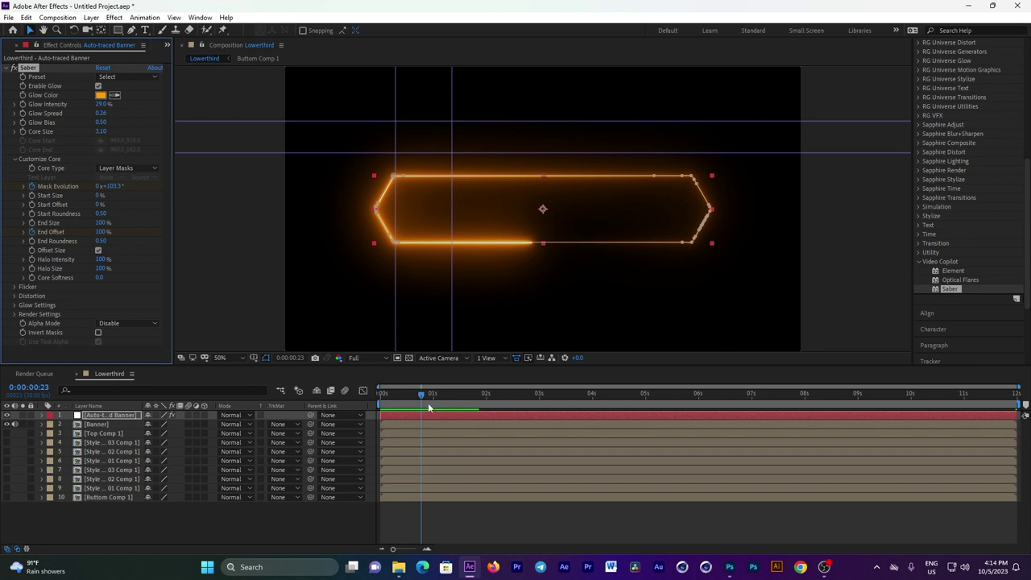
drag(418, 394, 353, 394)
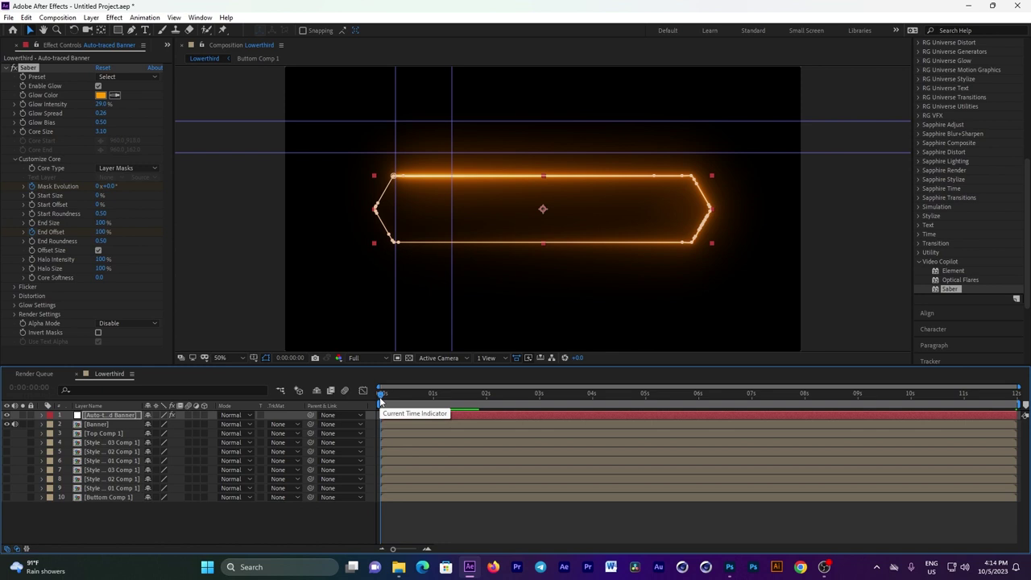
click(101, 232)
text(0)
key(Return)
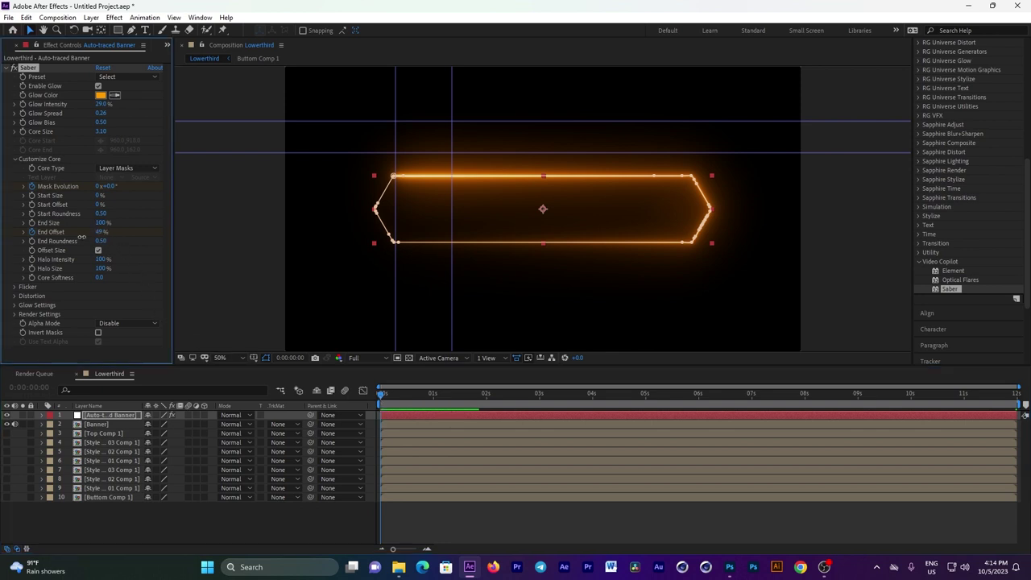
click(398, 434)
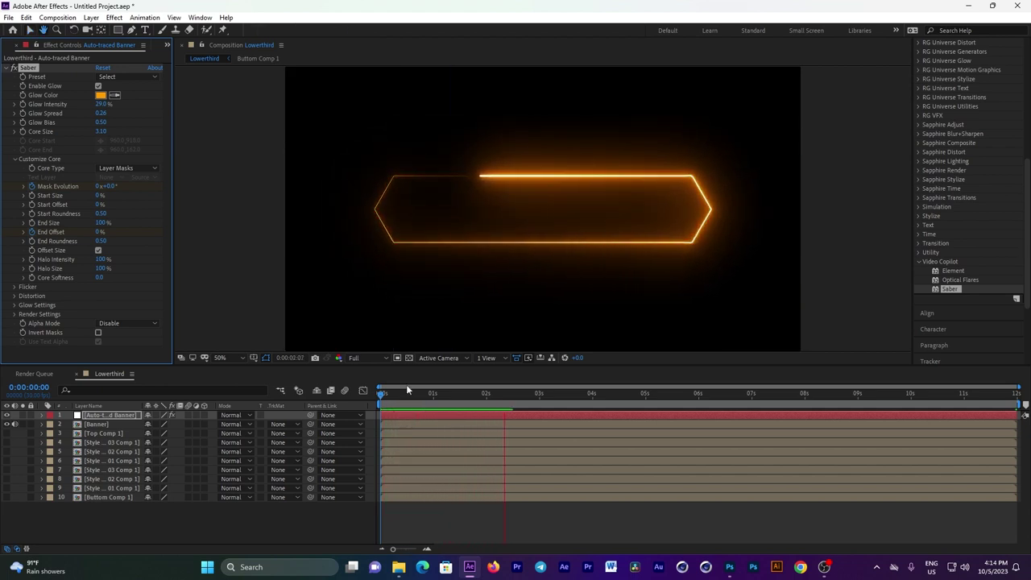
key(space)
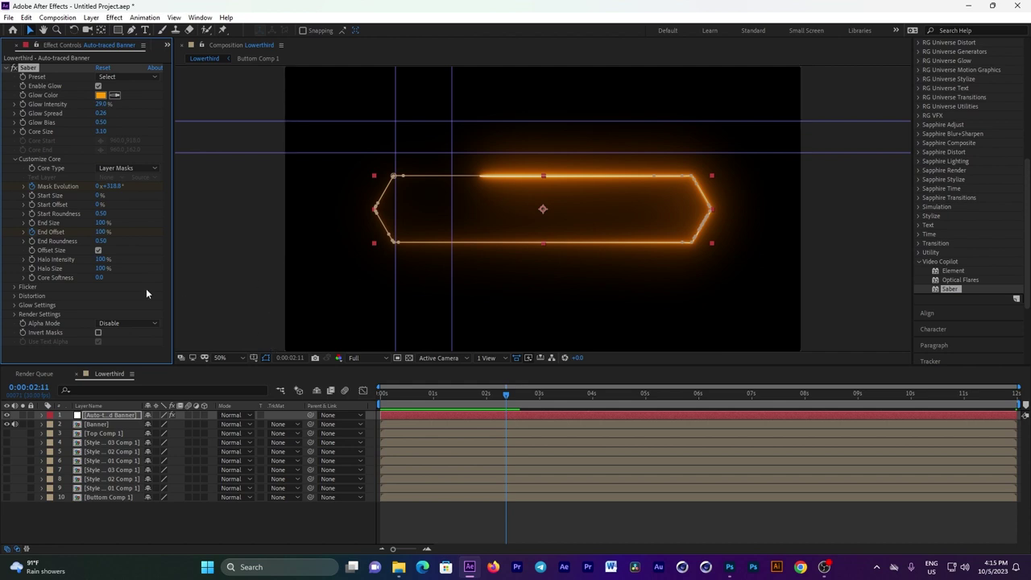
Set Saber's Render Settings Composite to Transparent and scrub to check the filled banner.
click(14, 315)
scroll(16, 319, down, 2)
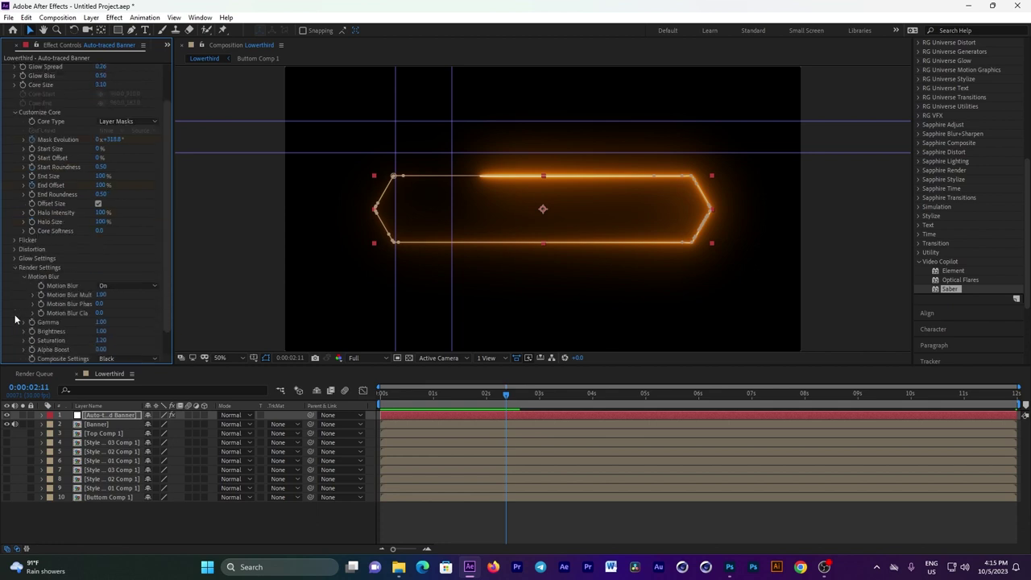
scroll(168, 239, down, 1)
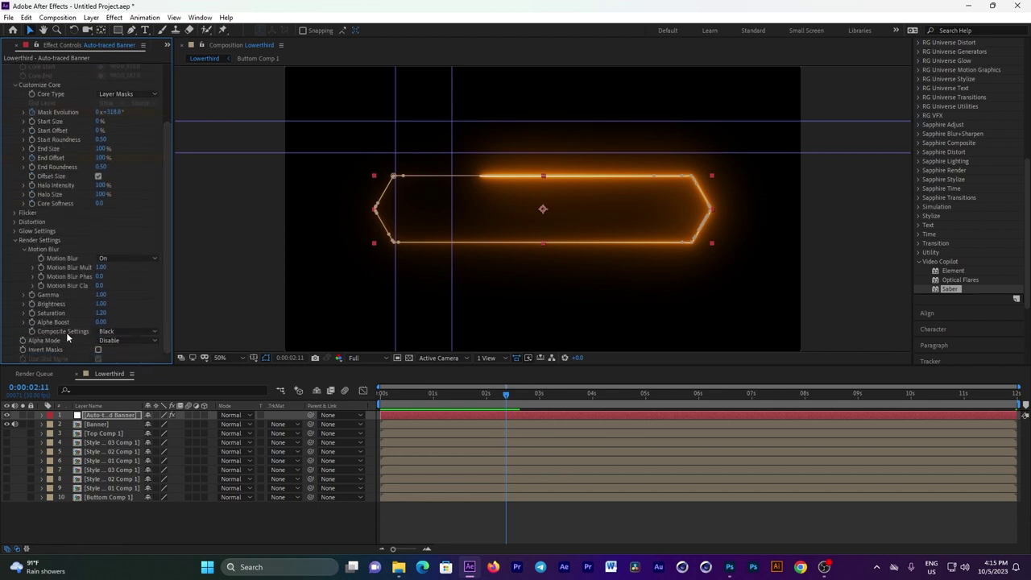
click(119, 331)
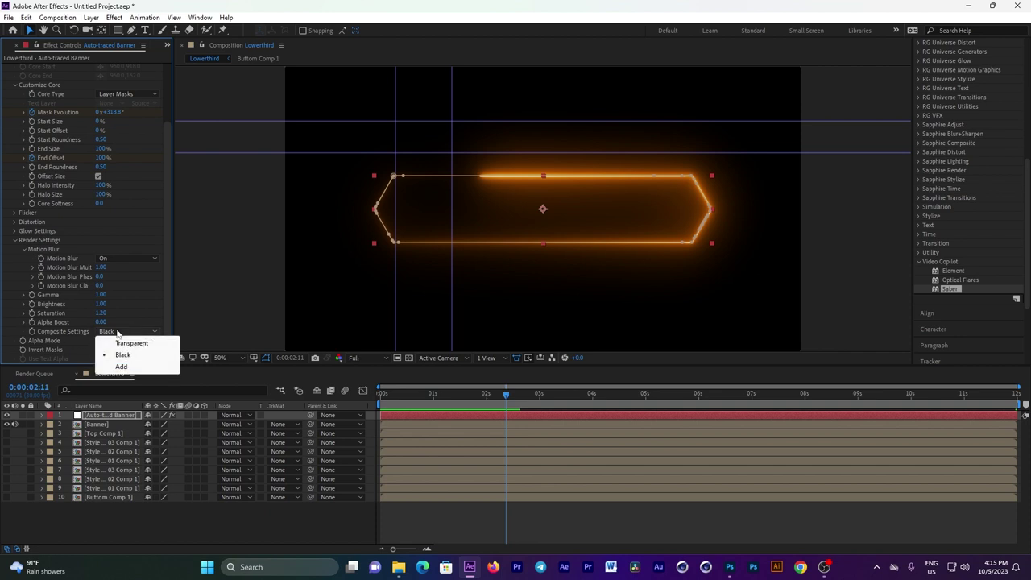
click(129, 343)
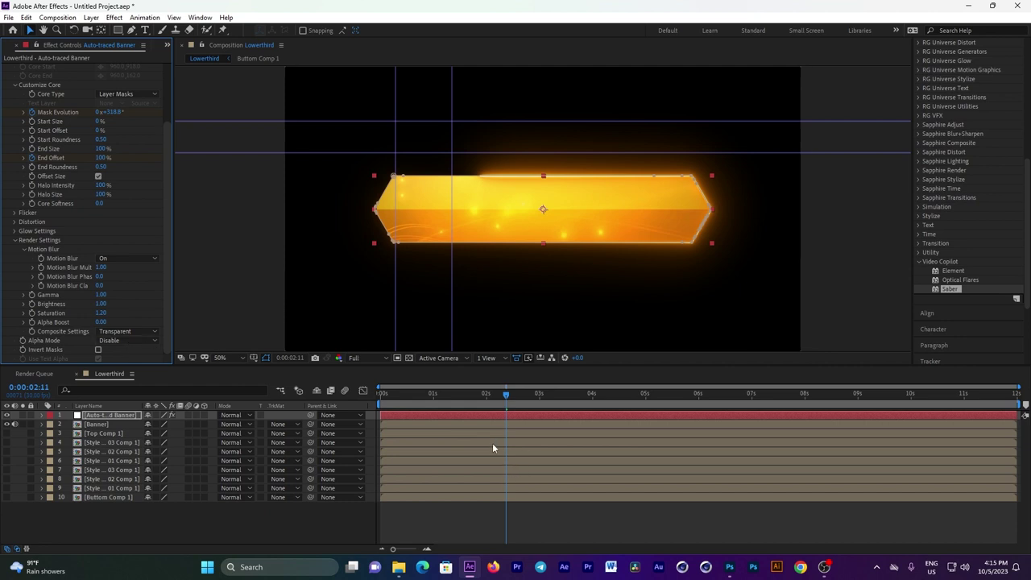
drag(383, 399, 409, 411)
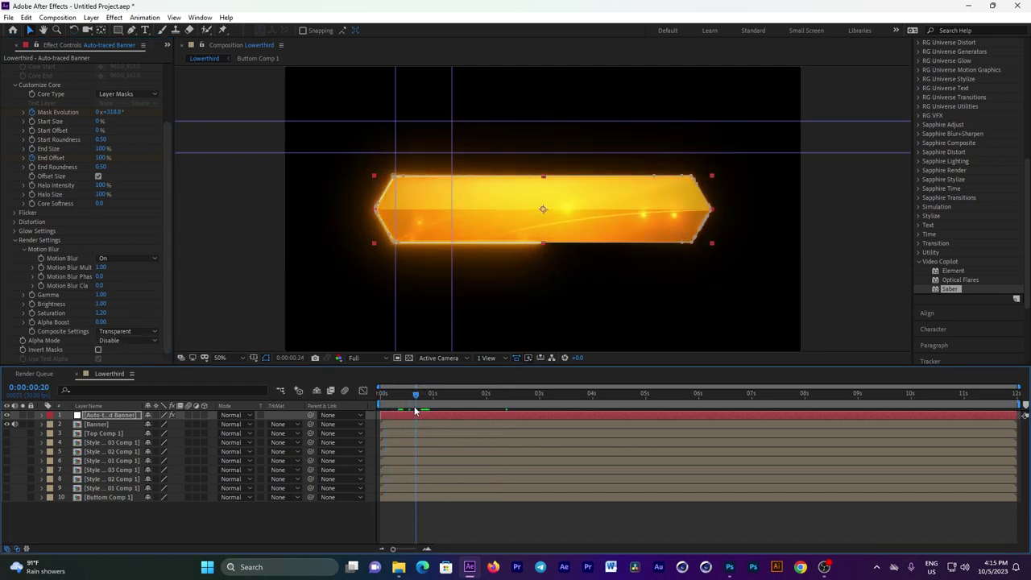
drag(409, 411, 427, 411)
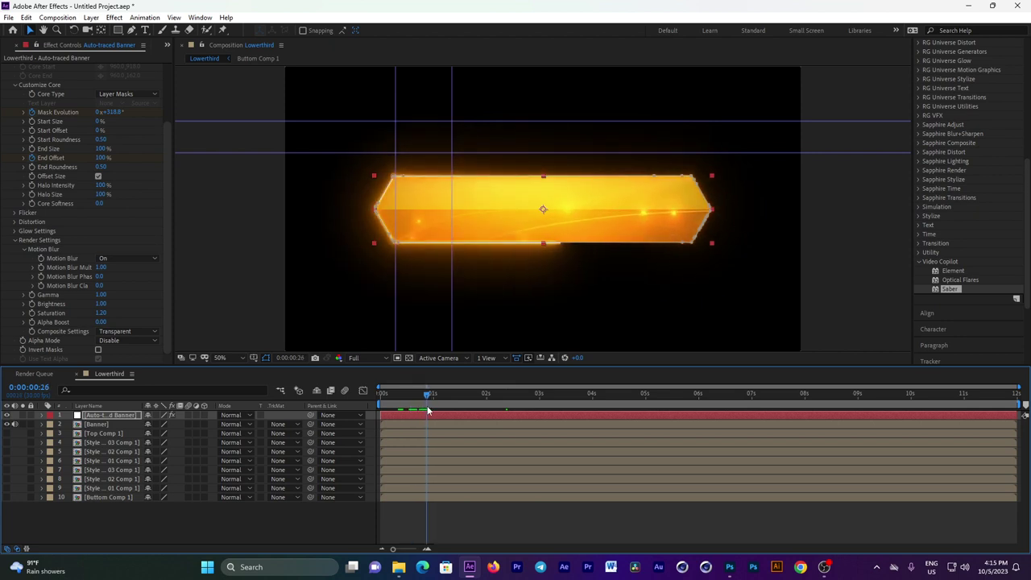
Check the Banner layer's Opacity at 100% and draw a rectangle mask over the whole banner.
click(97, 424)
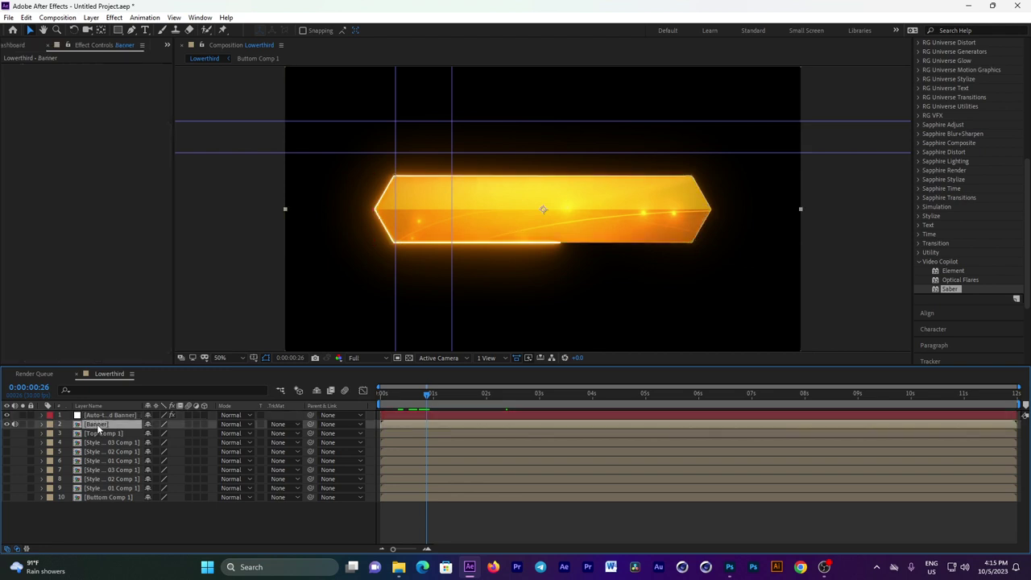
click(42, 425)
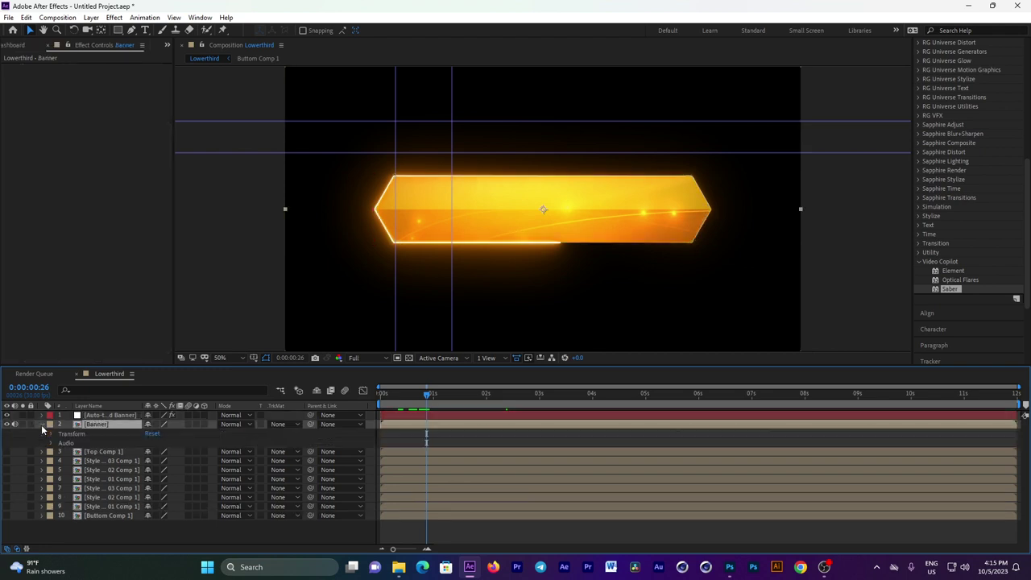
click(50, 434)
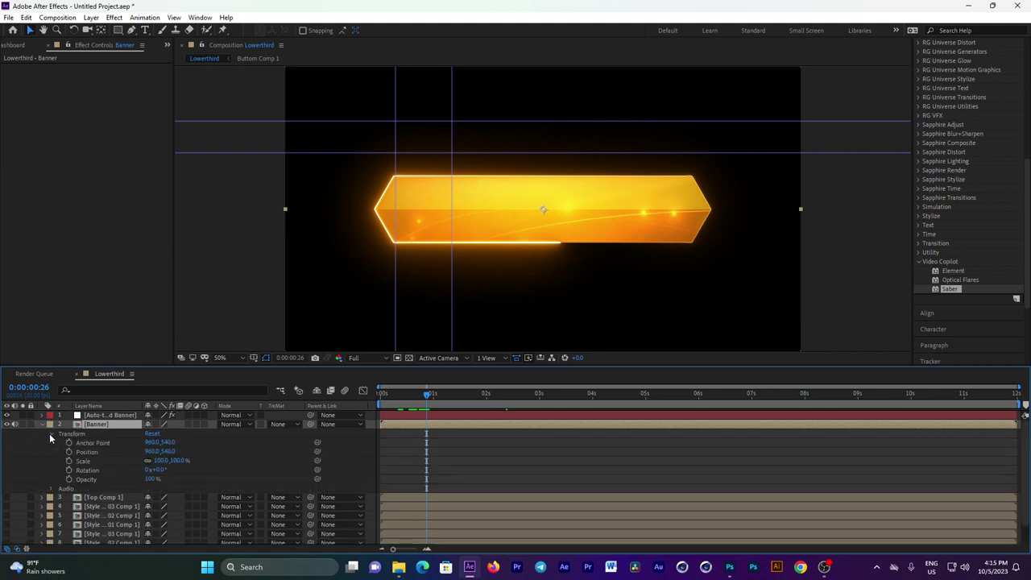
click(150, 479)
key(Return)
click(118, 30)
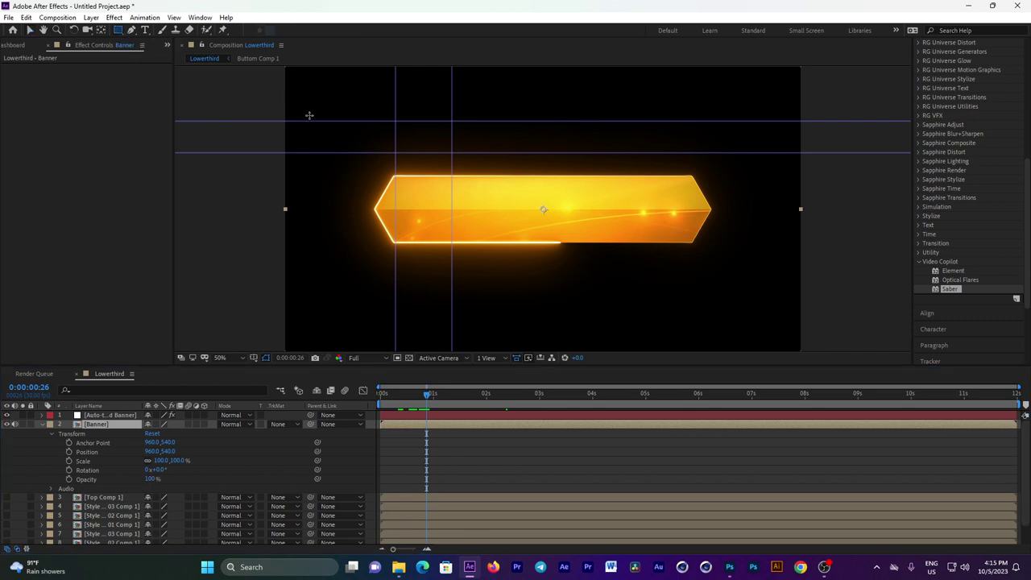
drag(262, 86, 793, 325)
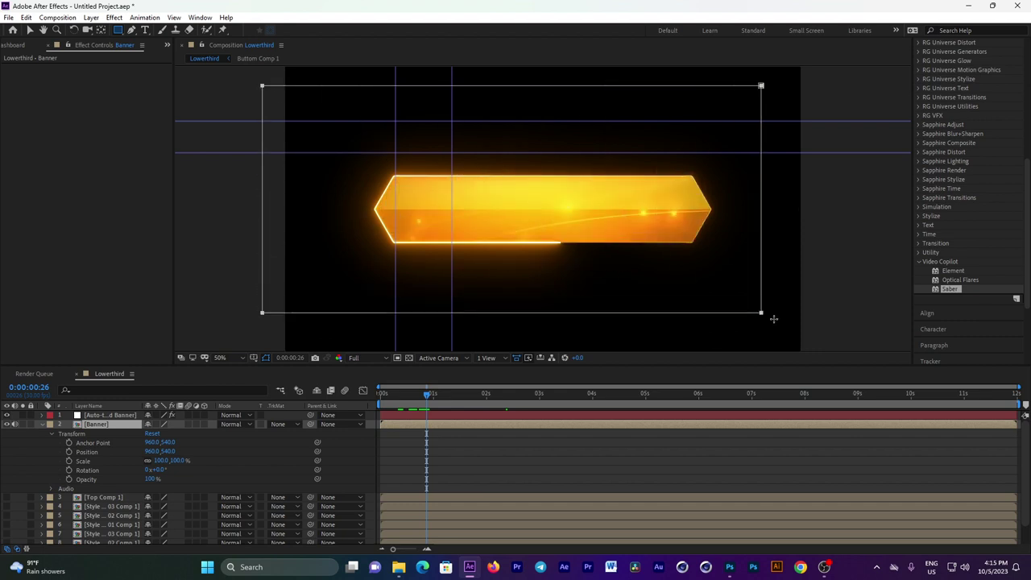
Keyframe Mask Path and Mask Feather, with Feather at 155 pixels at frame 12.
drag(427, 394, 442, 398)
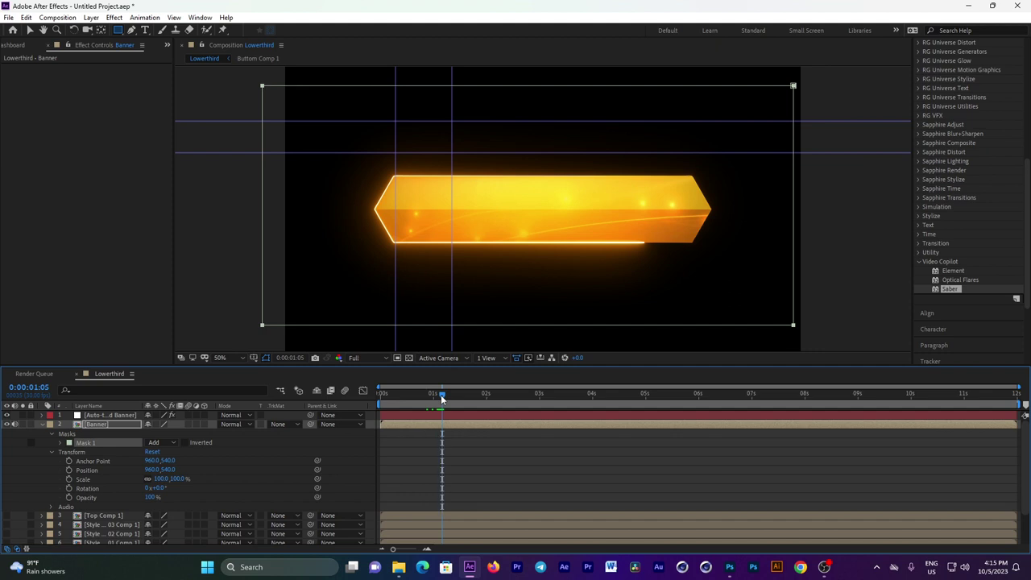
click(51, 451)
click(61, 443)
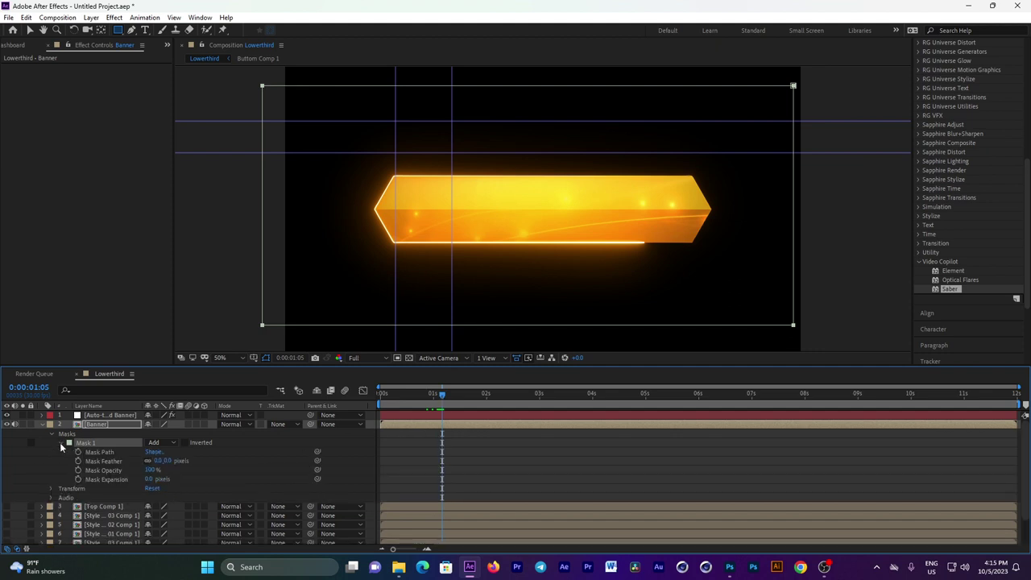
click(78, 452)
click(78, 460)
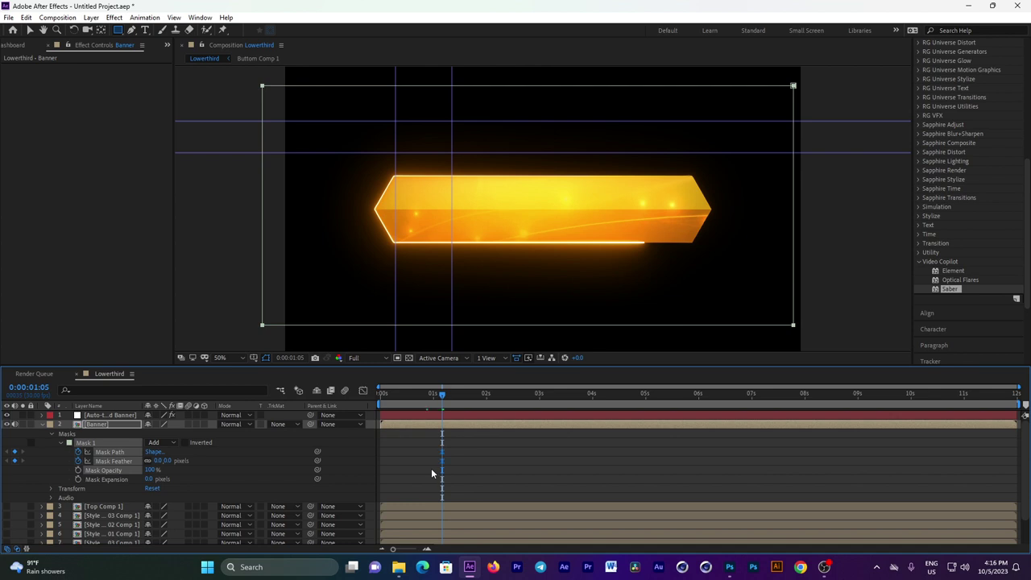
click(404, 400)
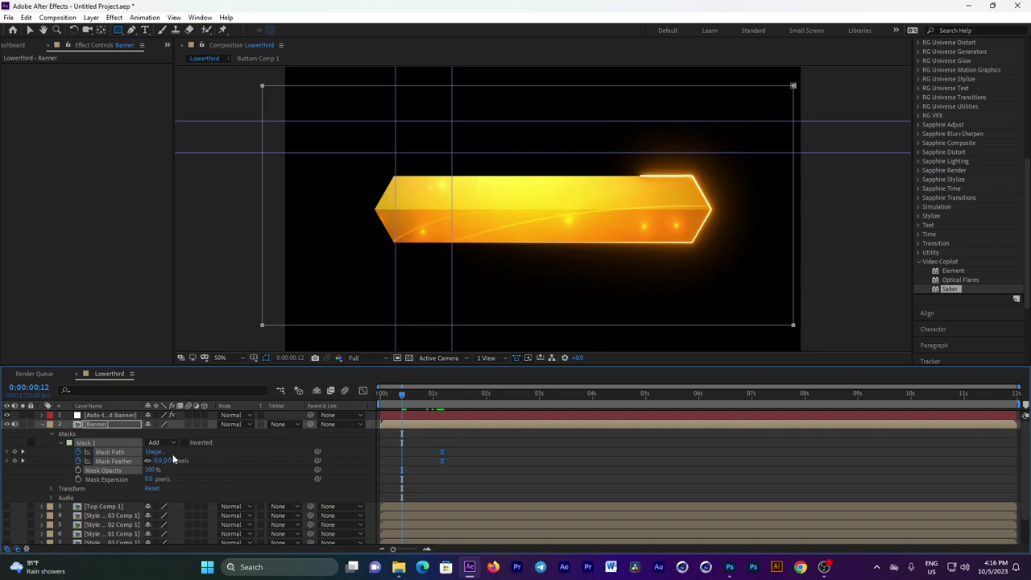
drag(179, 460, 258, 460)
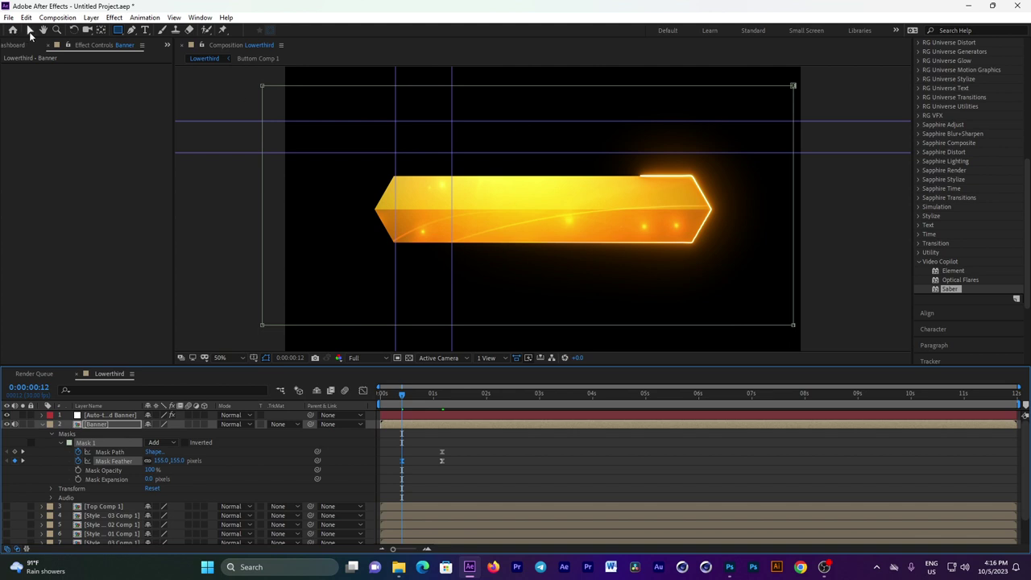
click(29, 32)
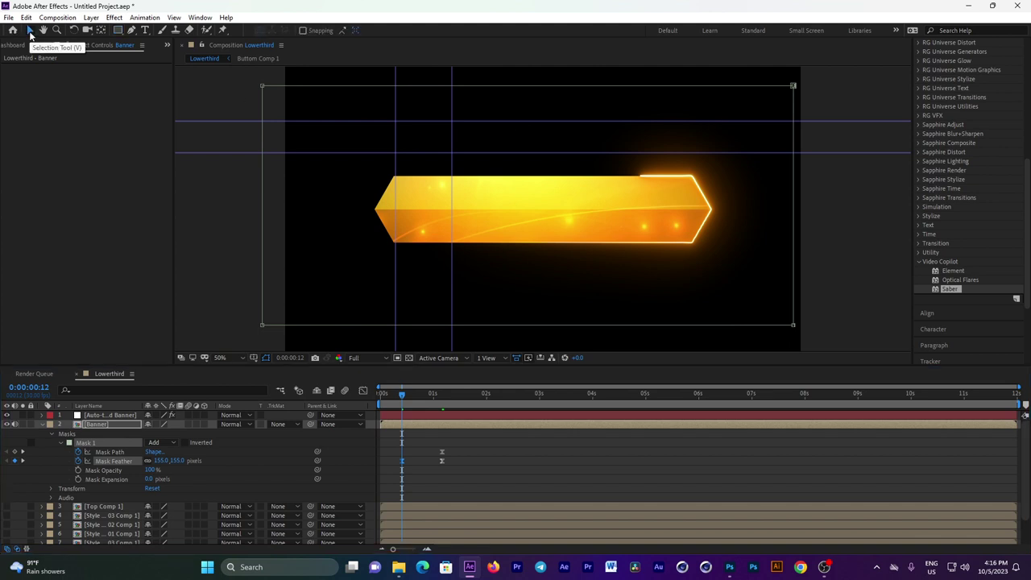
Reshape the Banner mask into a narrow diagonal strip across the frame.
click(794, 87)
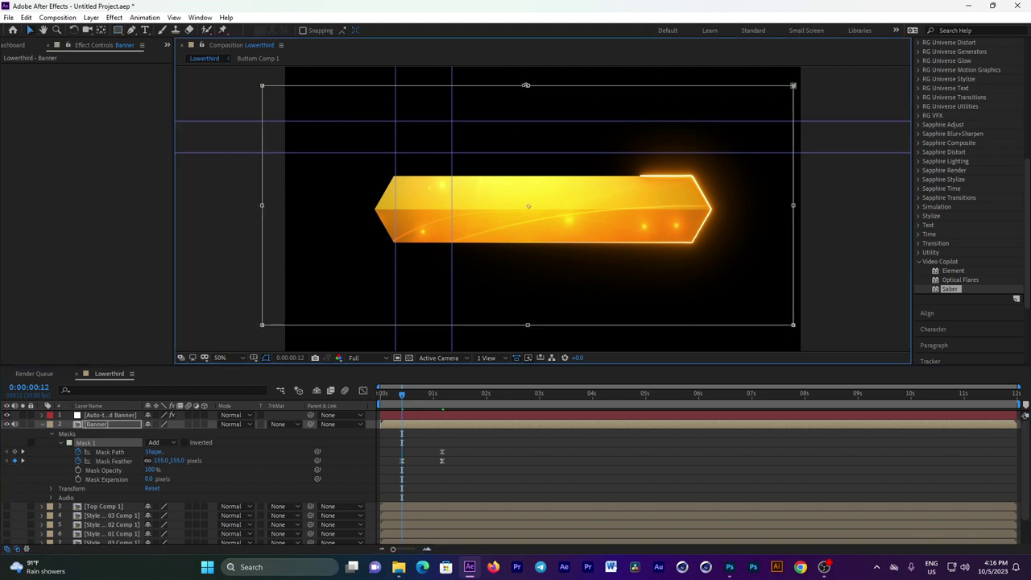
drag(529, 96, 508, 301)
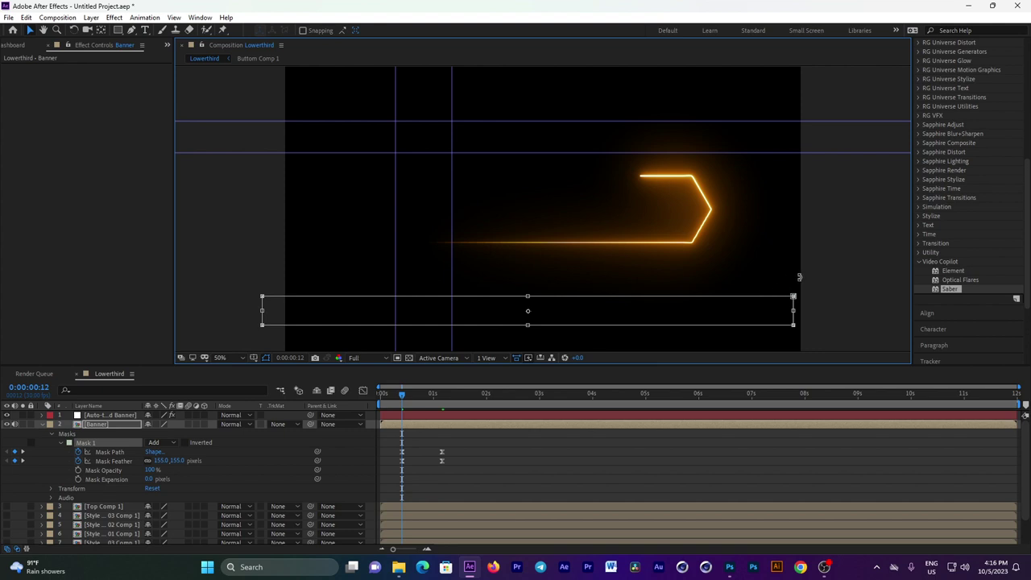
drag(528, 297, 529, 308)
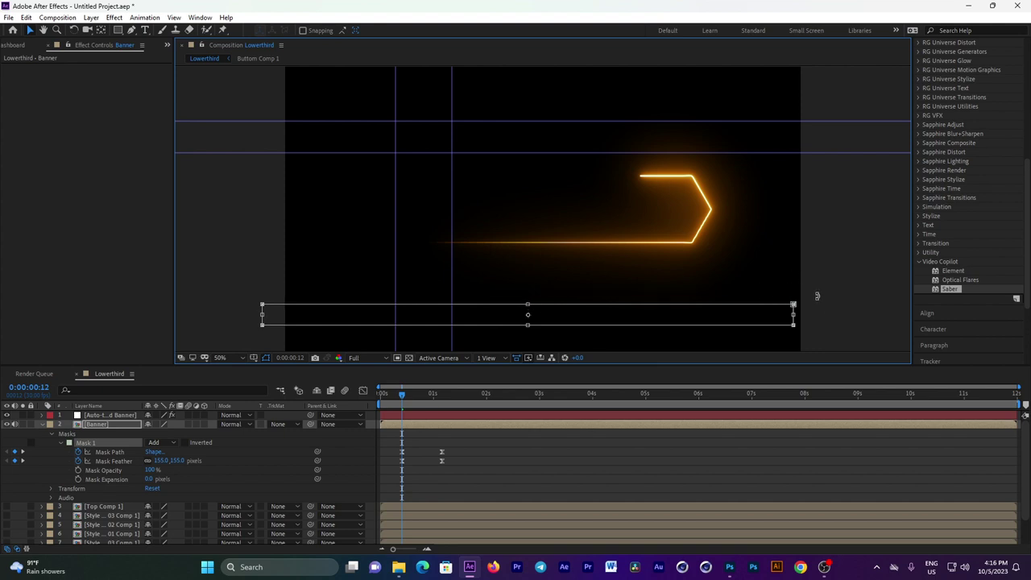
mouse_move(813, 285)
mouse_down()
mouse_move(711, 384)
mouse_move(642, 338)
mouse_move(537, 313)
mouse_move(481, 346)
mouse_up()
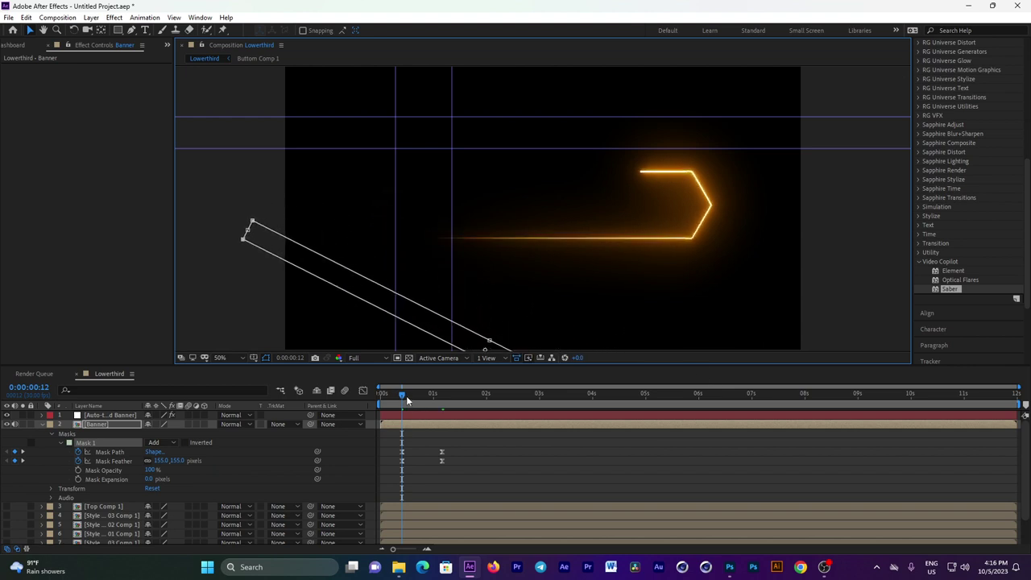
Scrub and play back from the start to preview the banner reveal.
drag(406, 396, 427, 395)
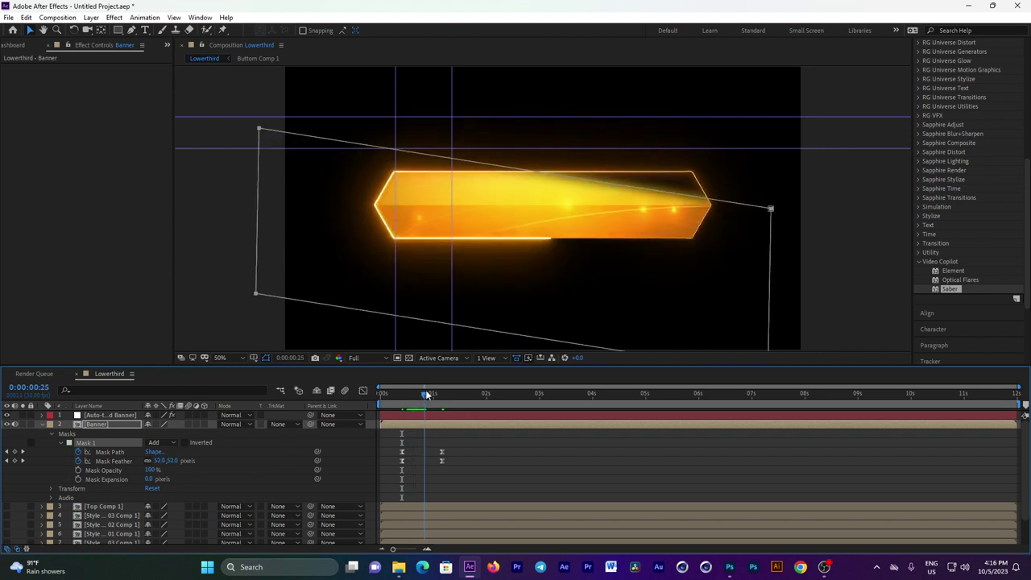
drag(427, 395, 298, 383)
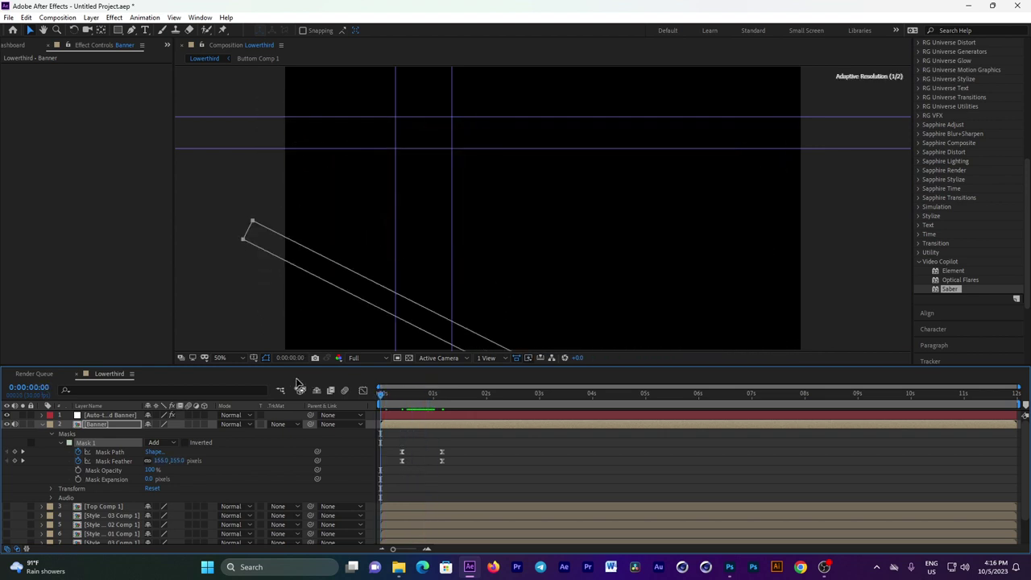
key(space)
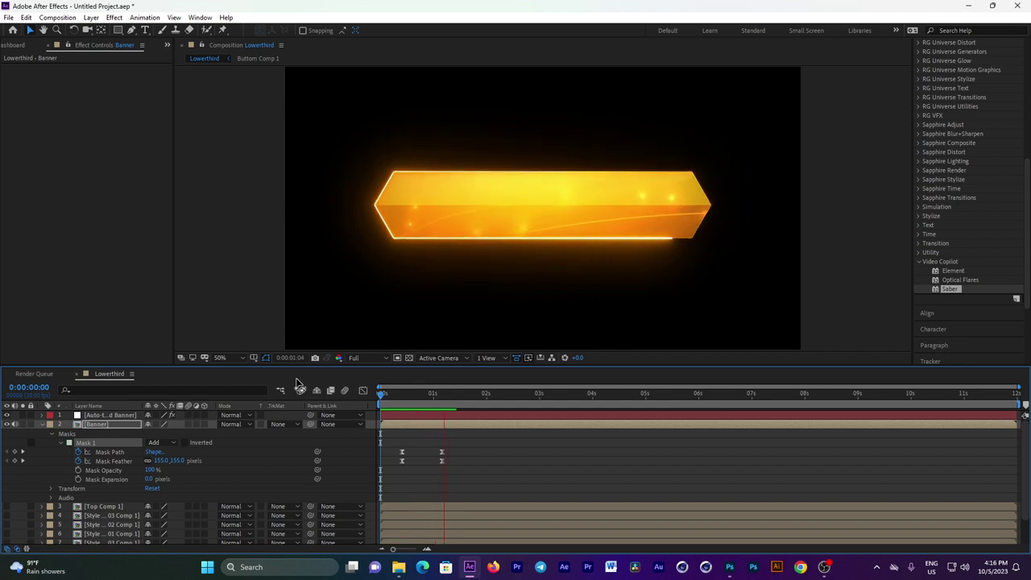
key(space)
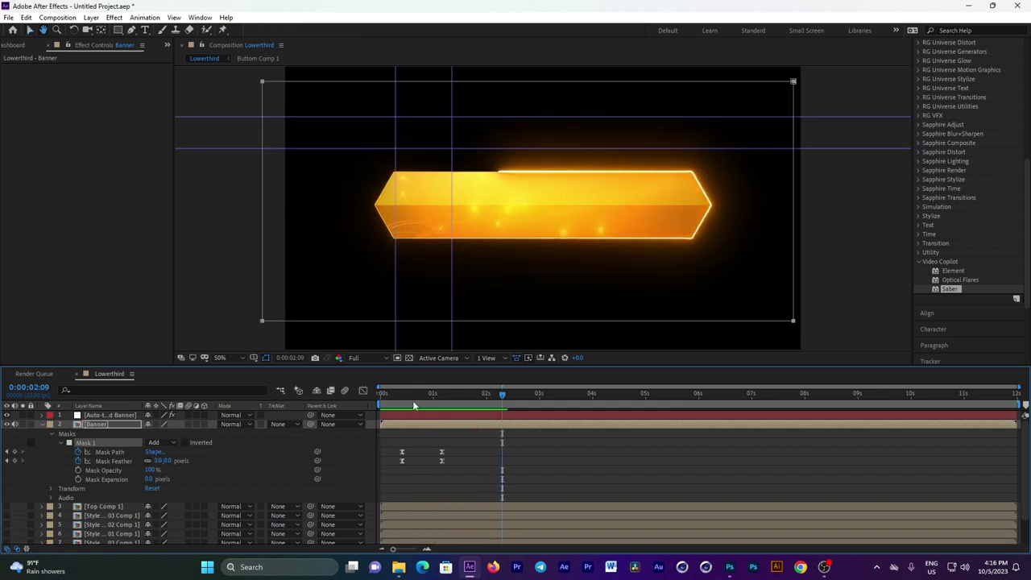
Move the ending Mask Path and Feather keyframes later, preview, and park at 1 second.
click(412, 393)
mouse_move(453, 444)
mouse_down()
mouse_move(436, 468)
mouse_move(464, 461)
mouse_up()
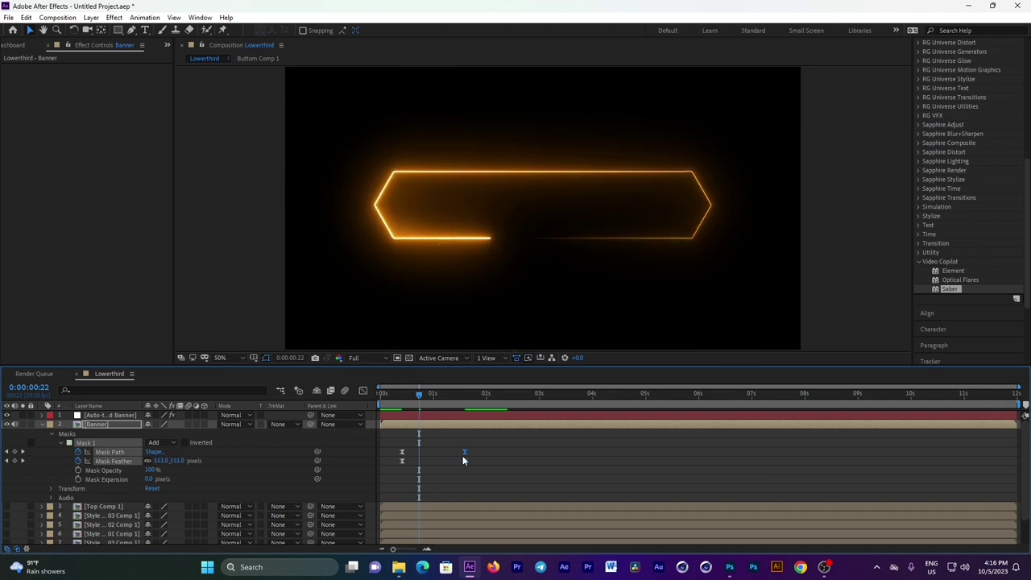
key(space)
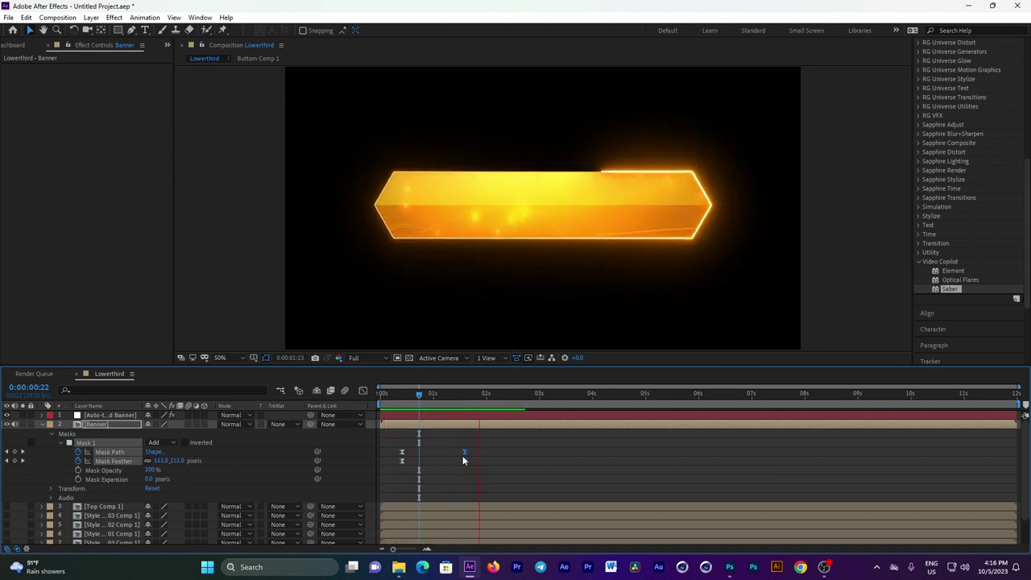
key(space)
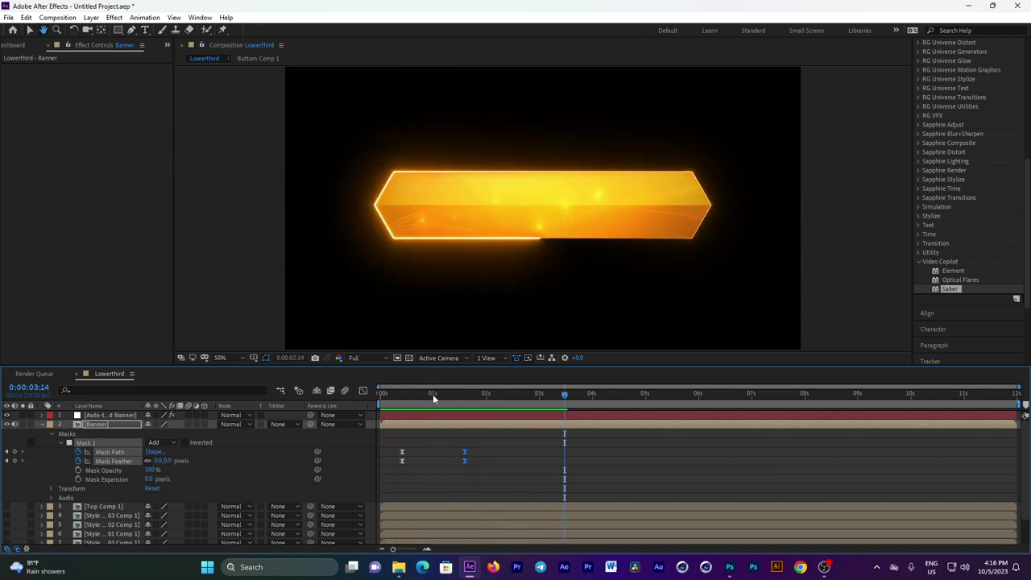
click(433, 394)
Collapse Banner, make layers 3–9 visible again, and select Top Comp 1.
click(42, 426)
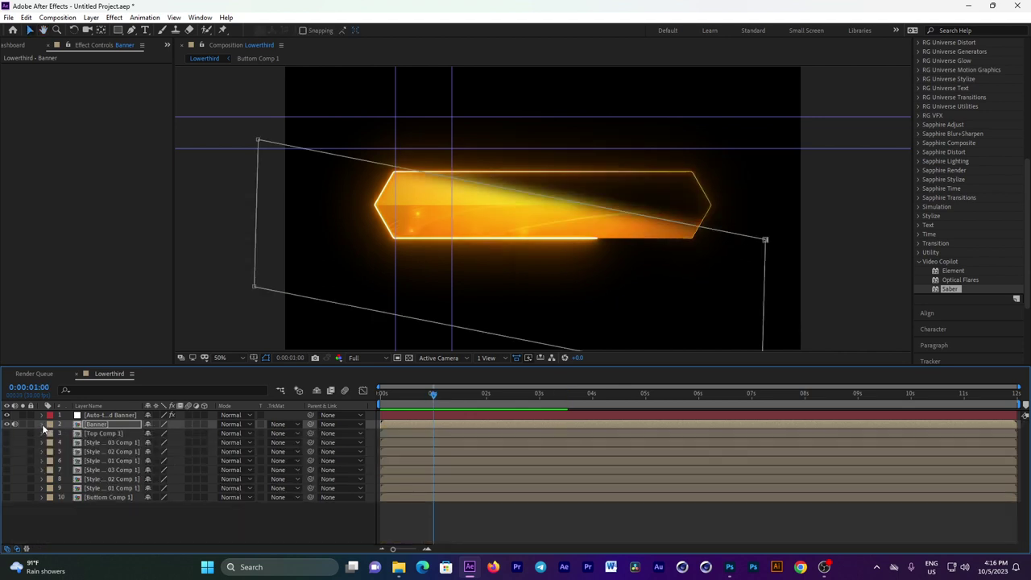
click(7, 433)
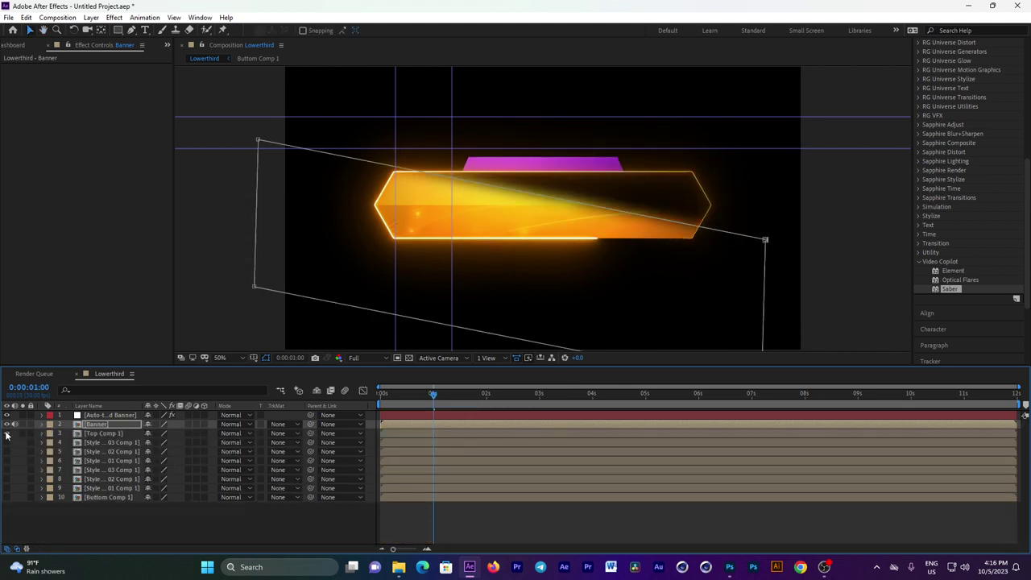
drag(6, 445, 10, 493)
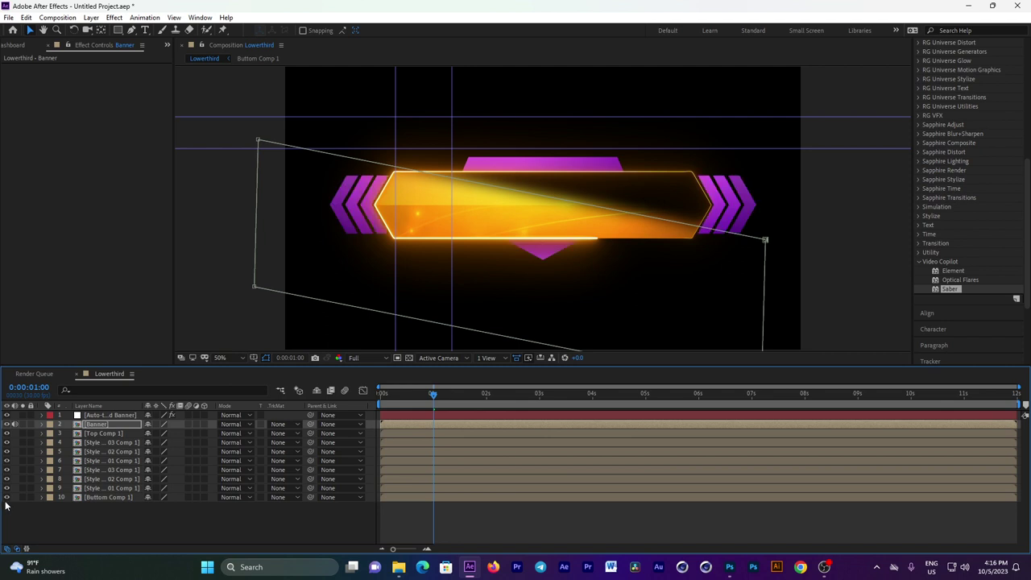
click(97, 435)
click(7, 433)
click(7, 433)
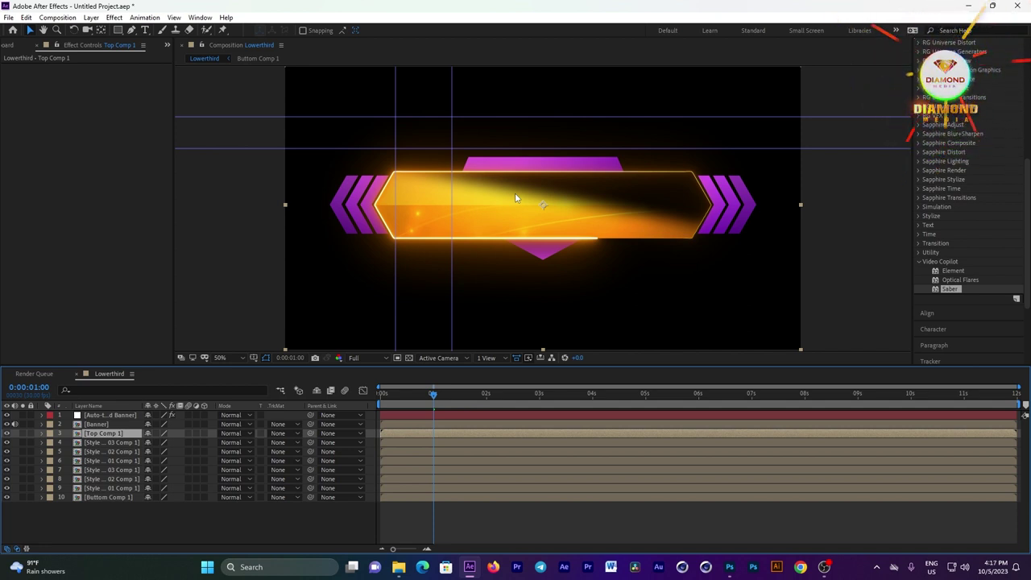
Pre-compose Top Comp 1 into Top Comp 2, open it, and select its layer.
right_click(432, 437)
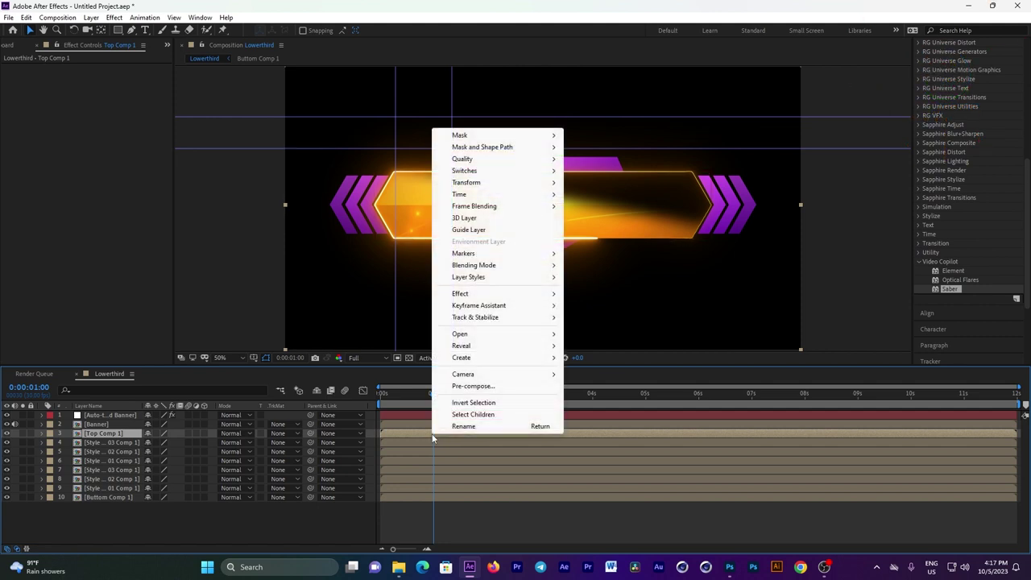
click(465, 386)
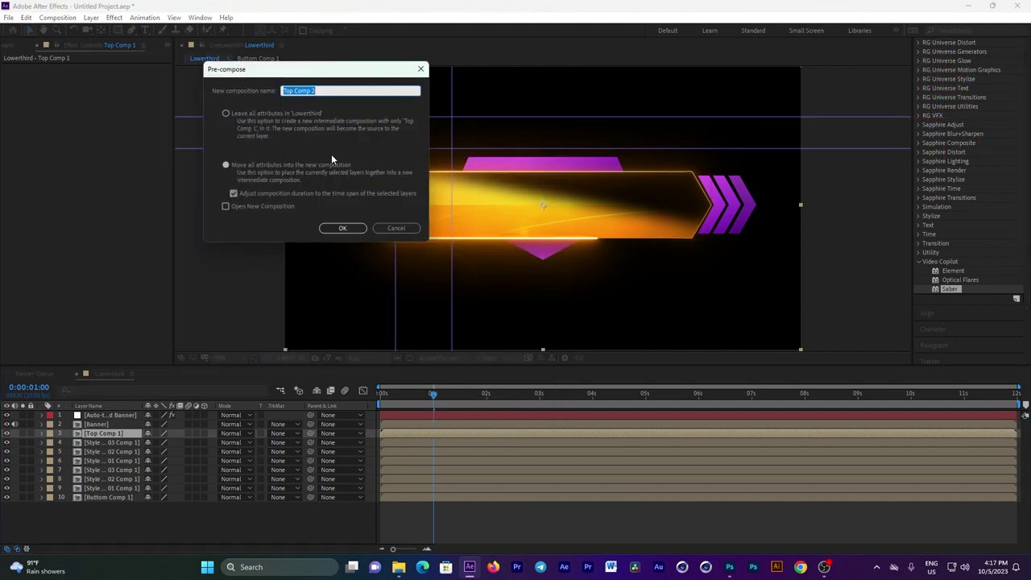
click(340, 230)
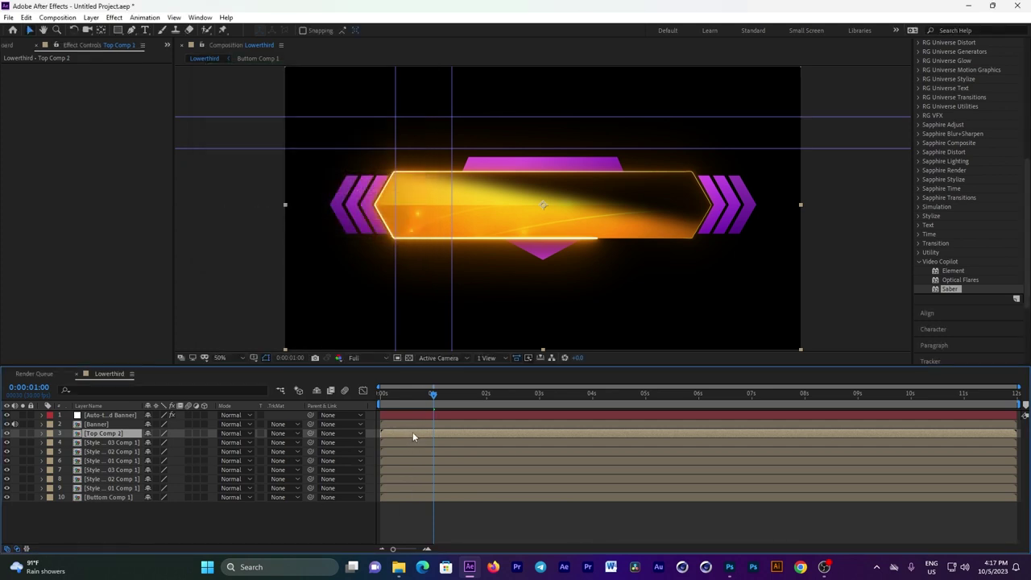
double_click(412, 432)
click(419, 415)
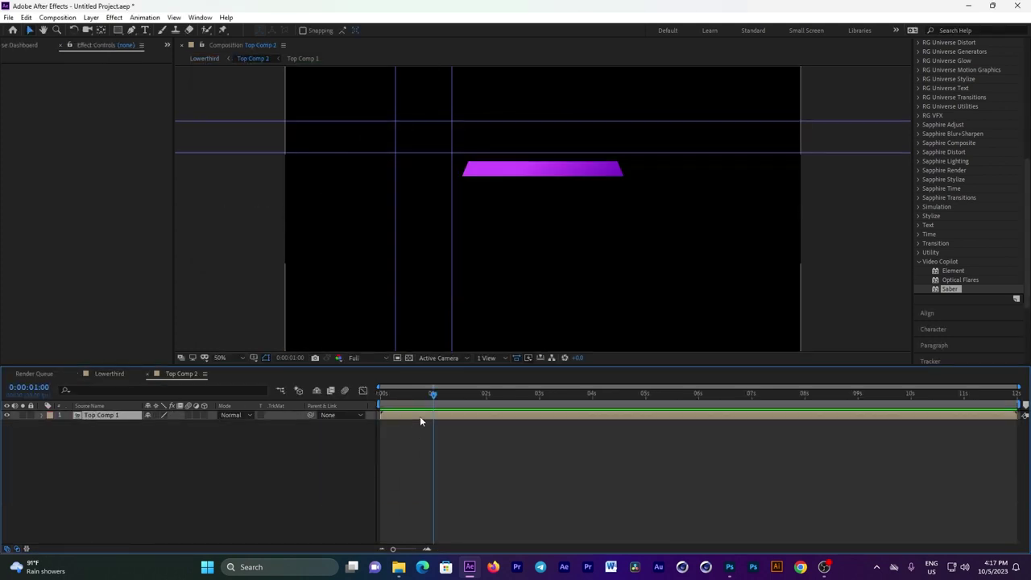
Auto-trace the top bar layer with the default settings.
click(92, 18)
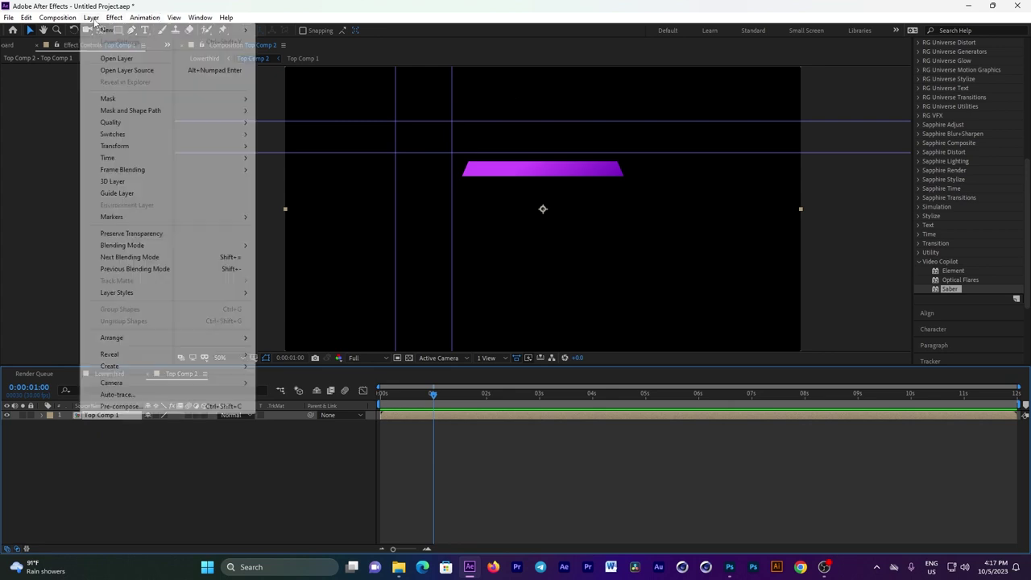
click(117, 394)
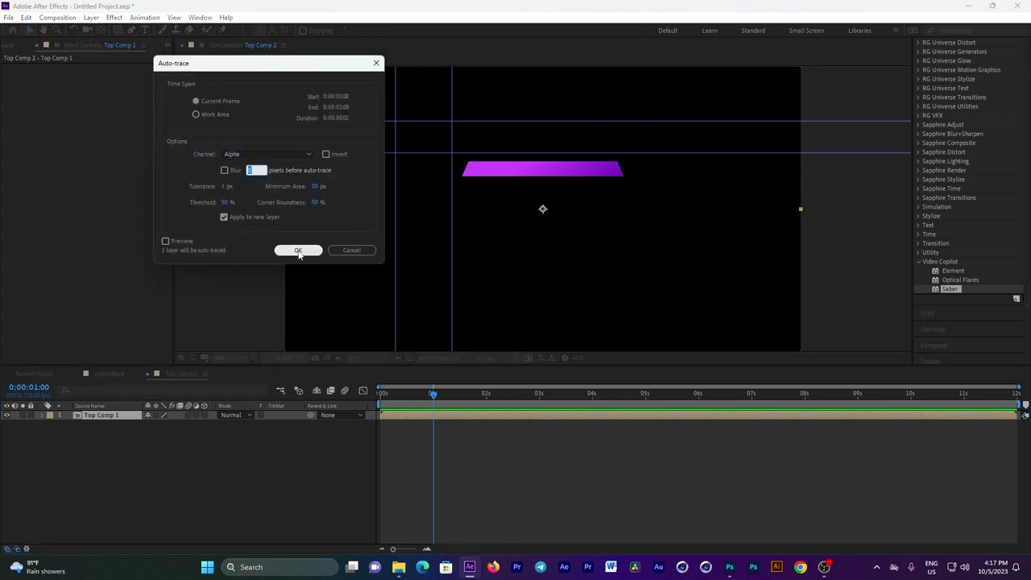
click(299, 249)
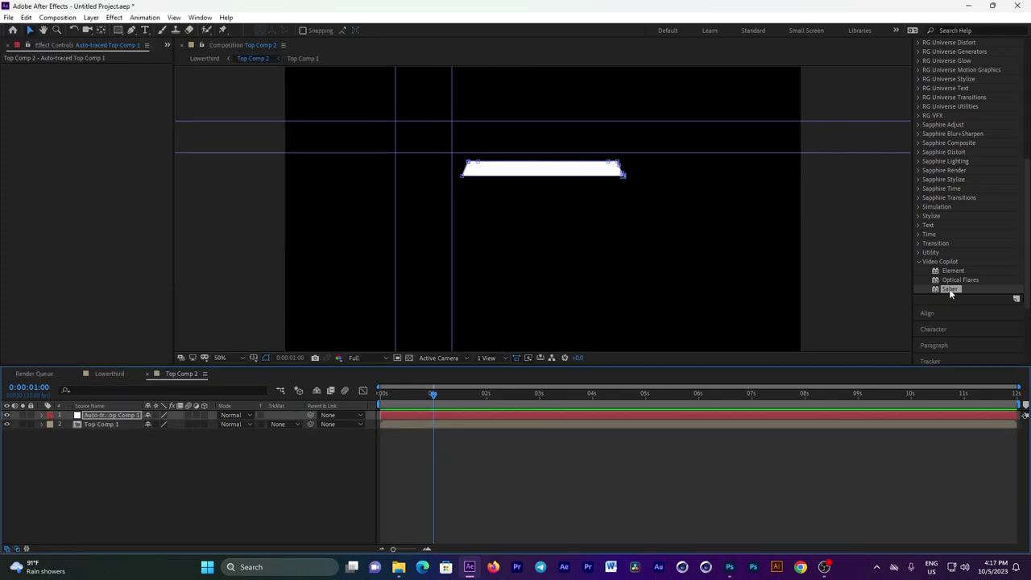
Apply Saber to the auto-traced layer with Core Type set to Layer Masks.
drag(950, 289, 514, 415)
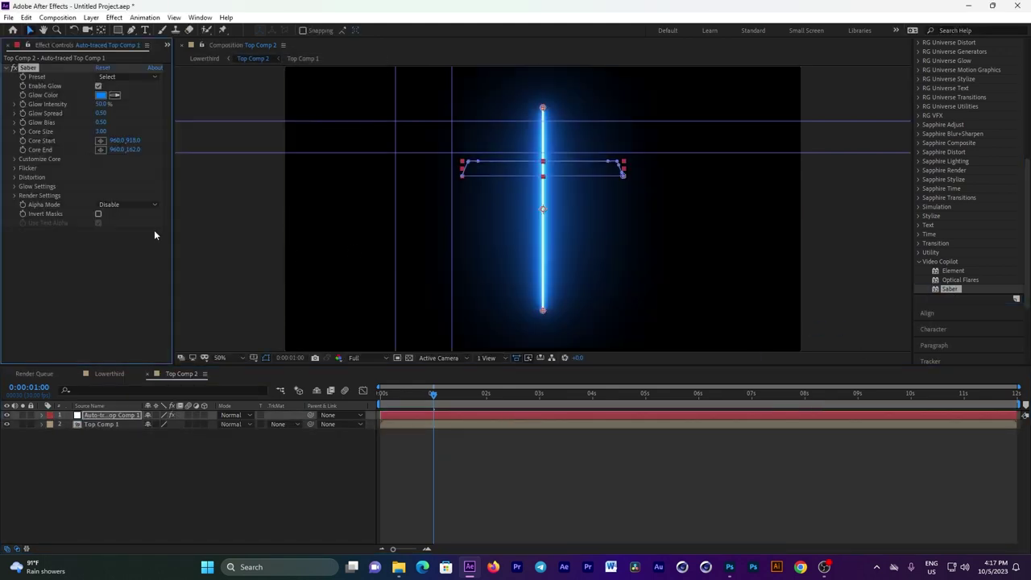
click(15, 160)
click(125, 168)
click(145, 190)
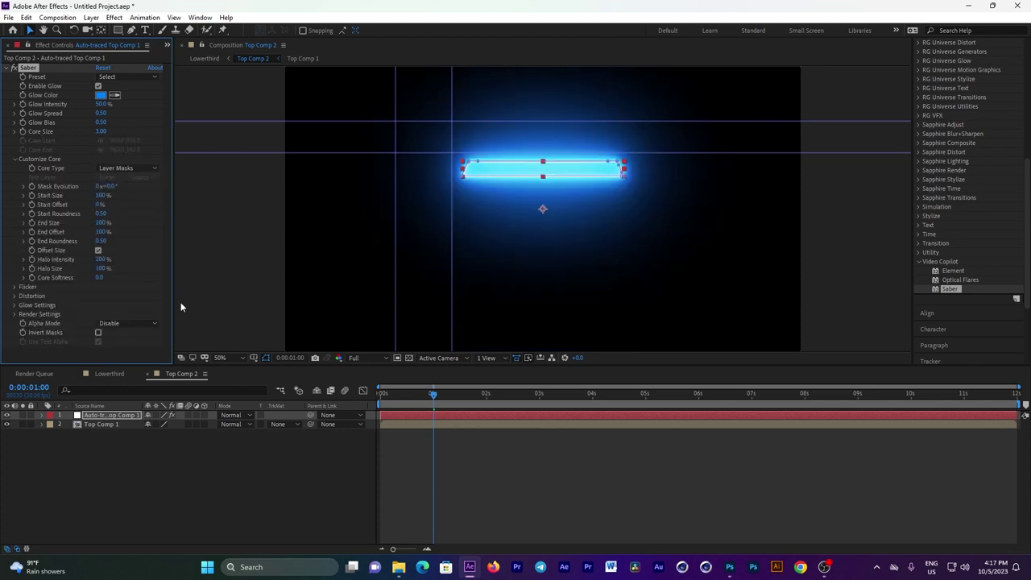
Set Saber Start Size to 0 % and keyframe Mask Evolution up to 2x+4.0° by the end.
click(382, 395)
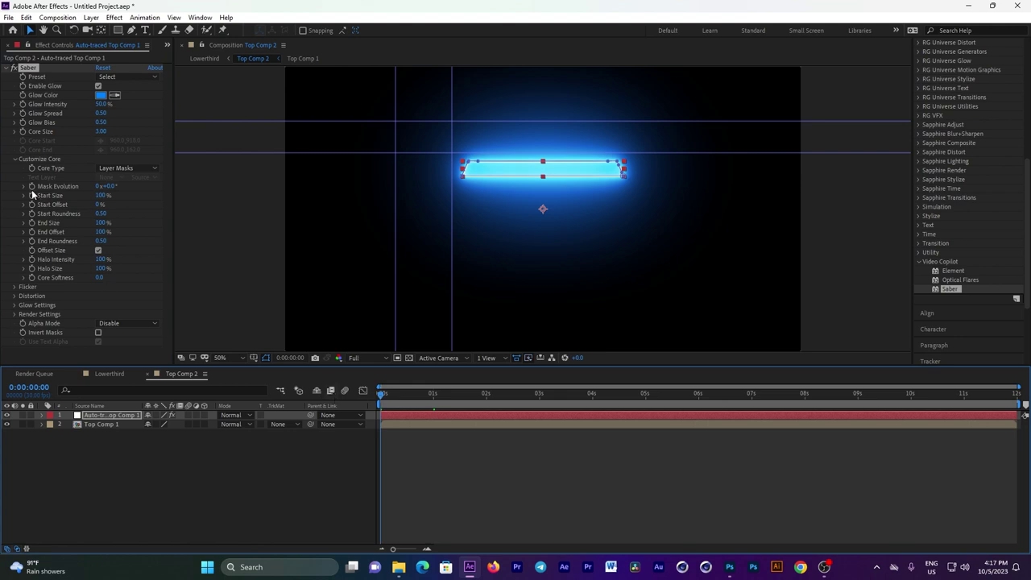
drag(95, 196, 84, 196)
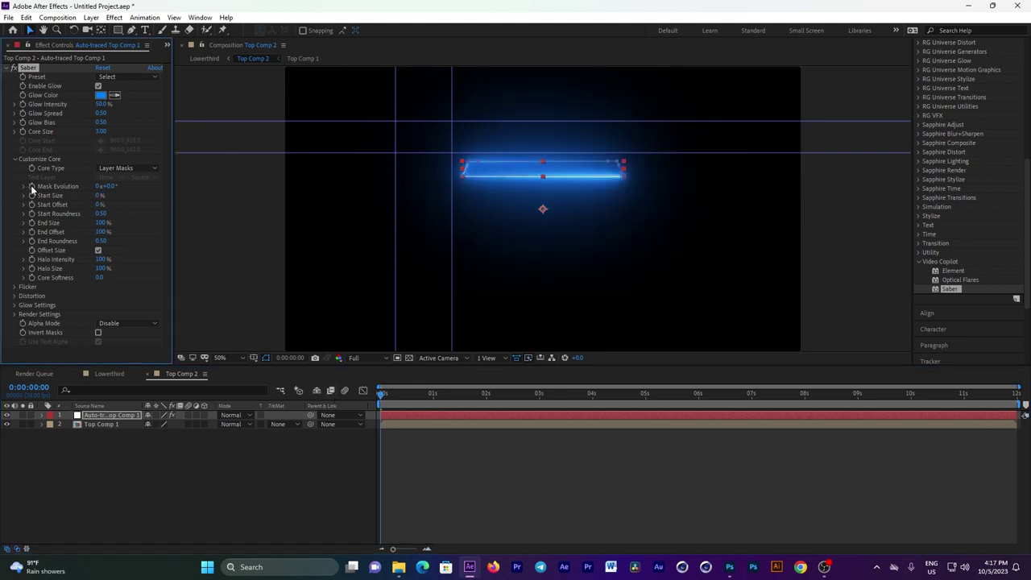
drag(814, 394, 1017, 395)
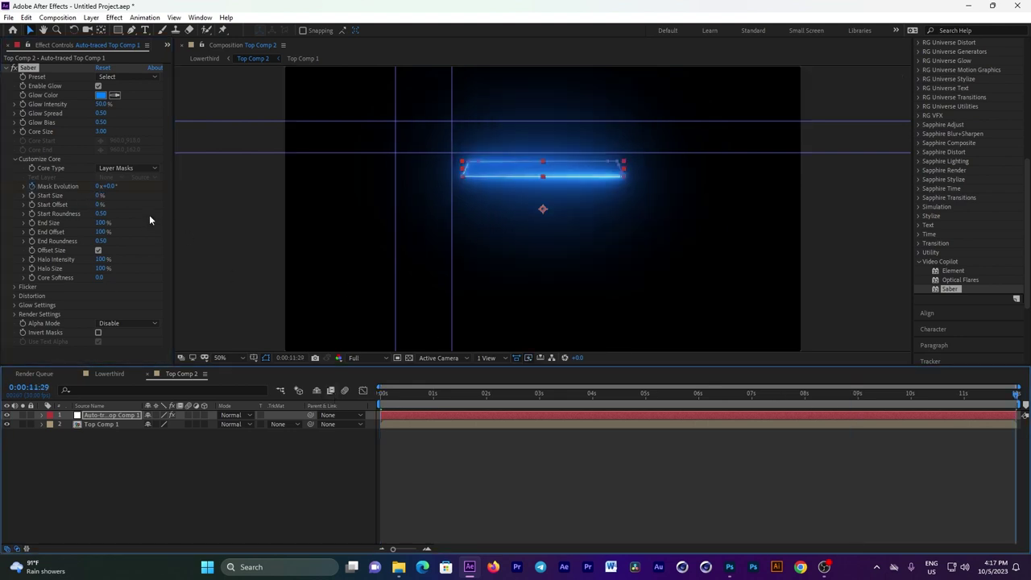
drag(114, 185, 635, 195)
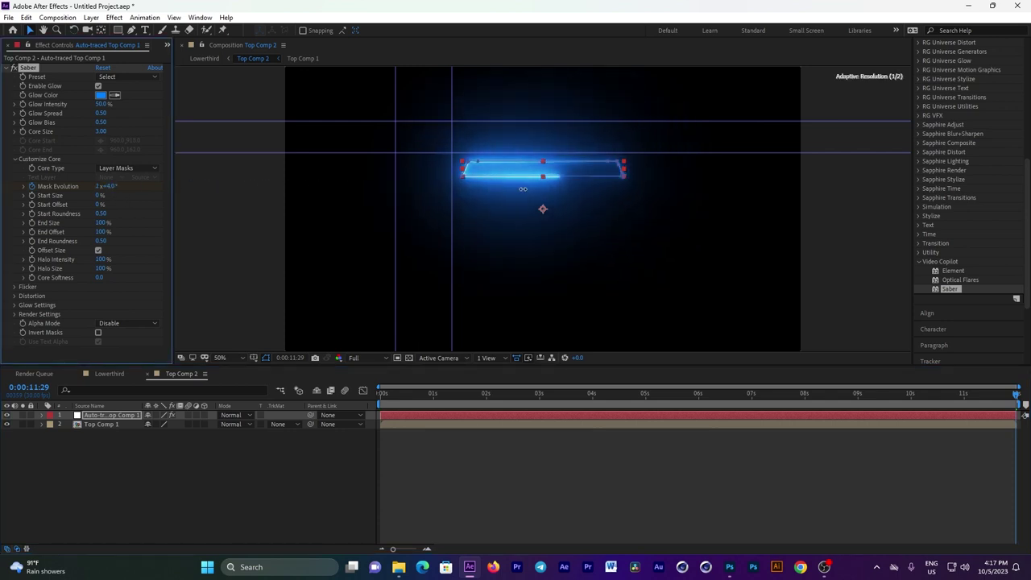
Make the Saber glow colour magenta and lower its Glow Intensity.
click(100, 95)
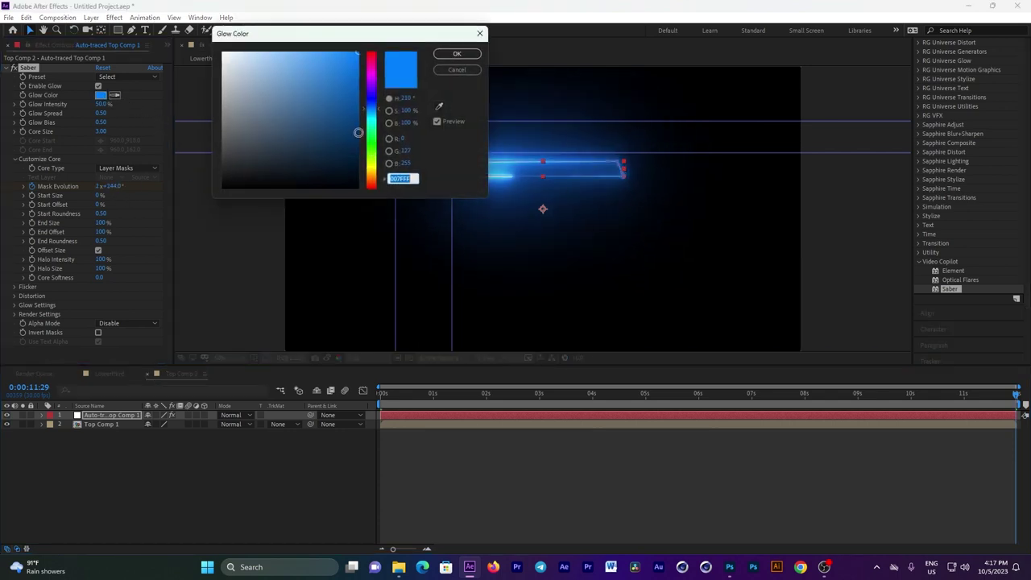
click(370, 68)
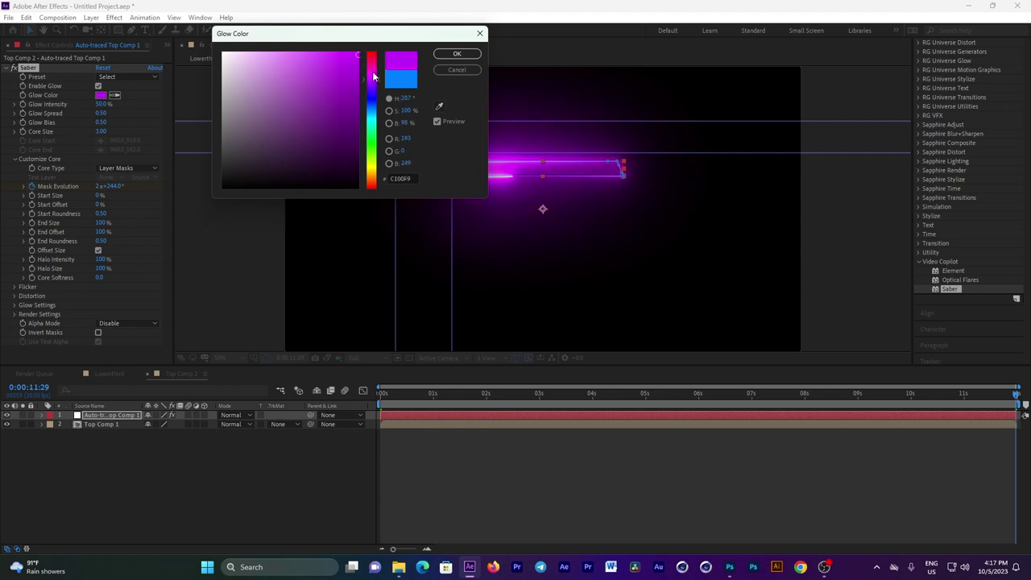
click(455, 55)
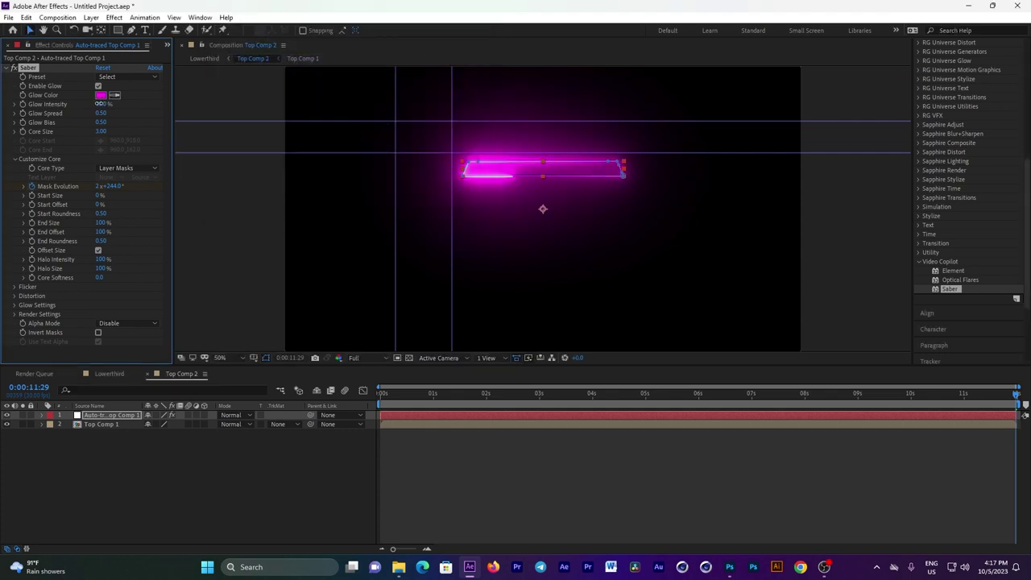
mouse_move(98, 104)
mouse_down()
mouse_move(89, 101)
mouse_move(106, 107)
mouse_up()
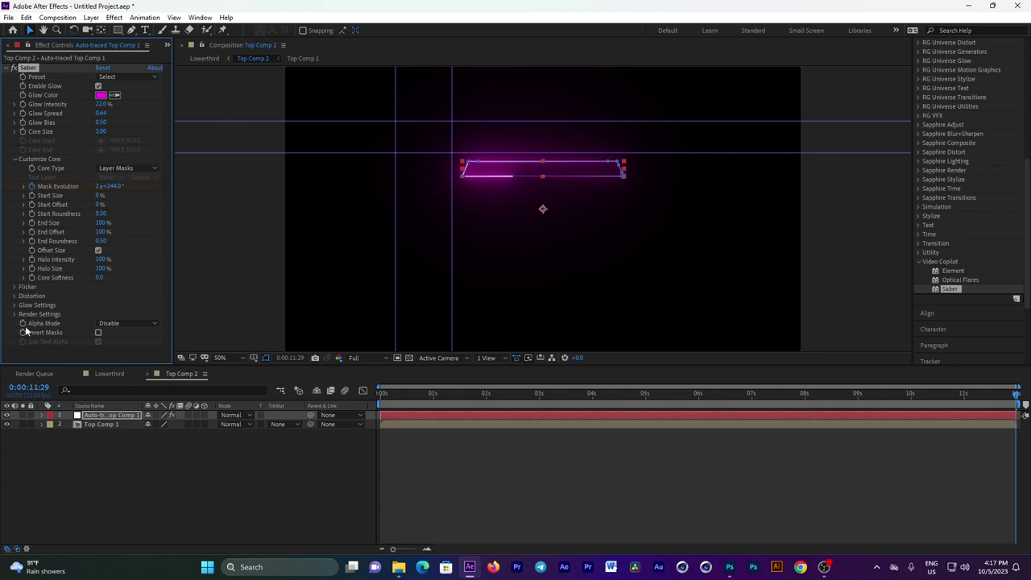
Set Saber's Composite Settings to Transparent, check the glowing bar, then close Top Comp 2.
click(14, 314)
drag(169, 266, 167, 293)
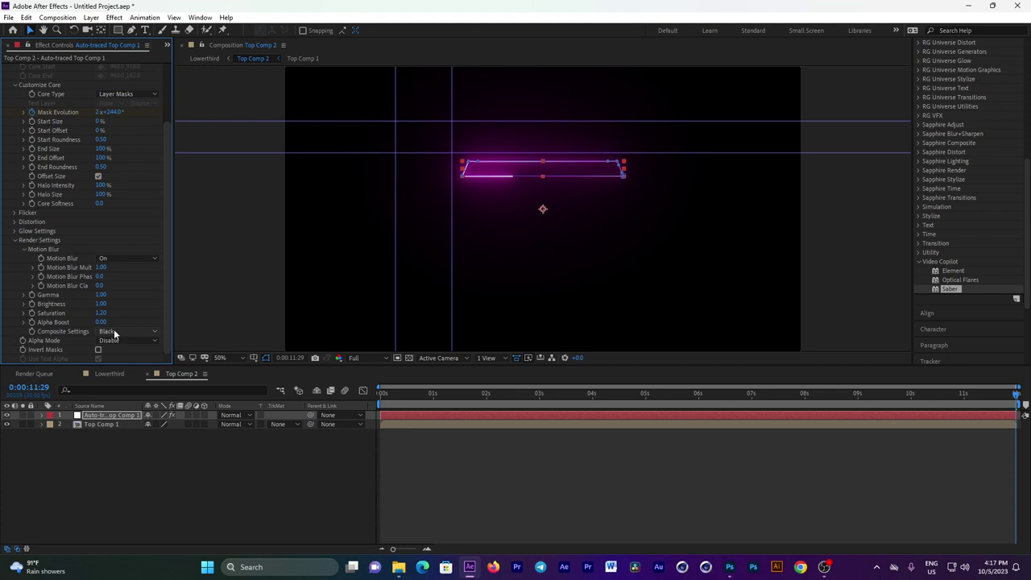
click(114, 332)
click(132, 342)
drag(447, 397, 618, 395)
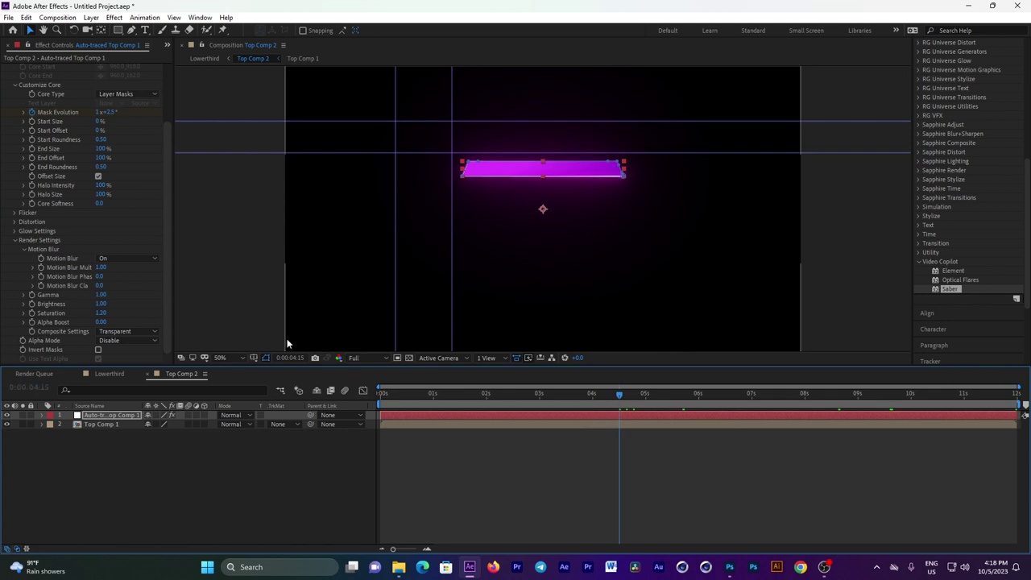
click(157, 374)
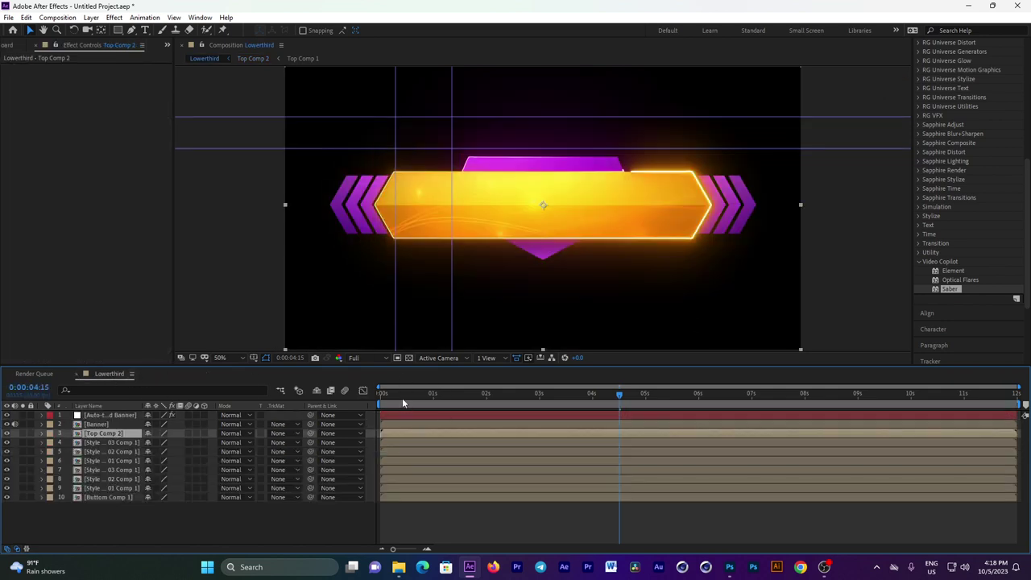
Scrub through the intro, then bring up the Red Giant Universe dashboard's Motion Graphics effects.
mouse_move(402, 398)
mouse_down()
mouse_move(441, 405)
mouse_move(396, 405)
mouse_up()
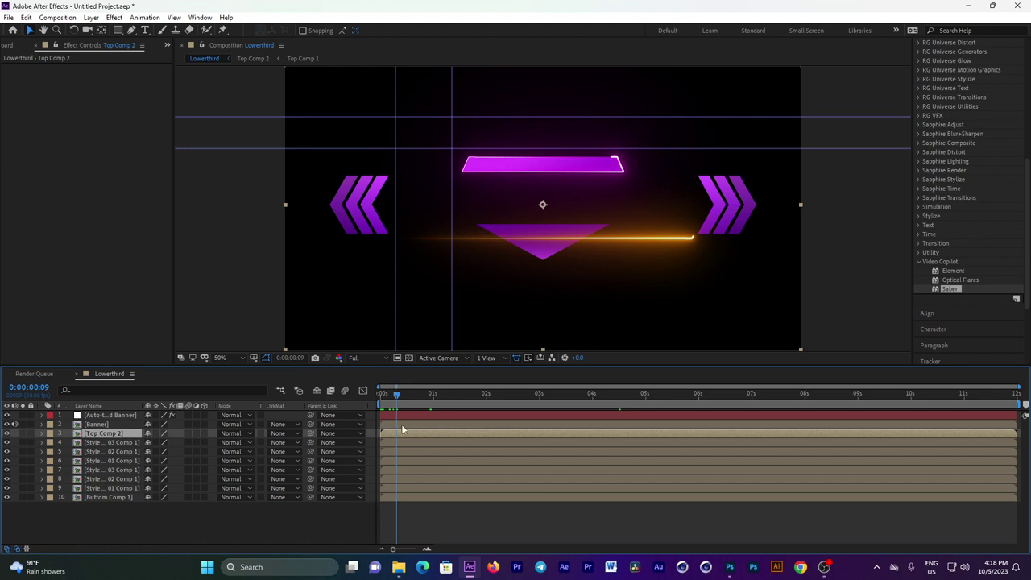
click(6, 46)
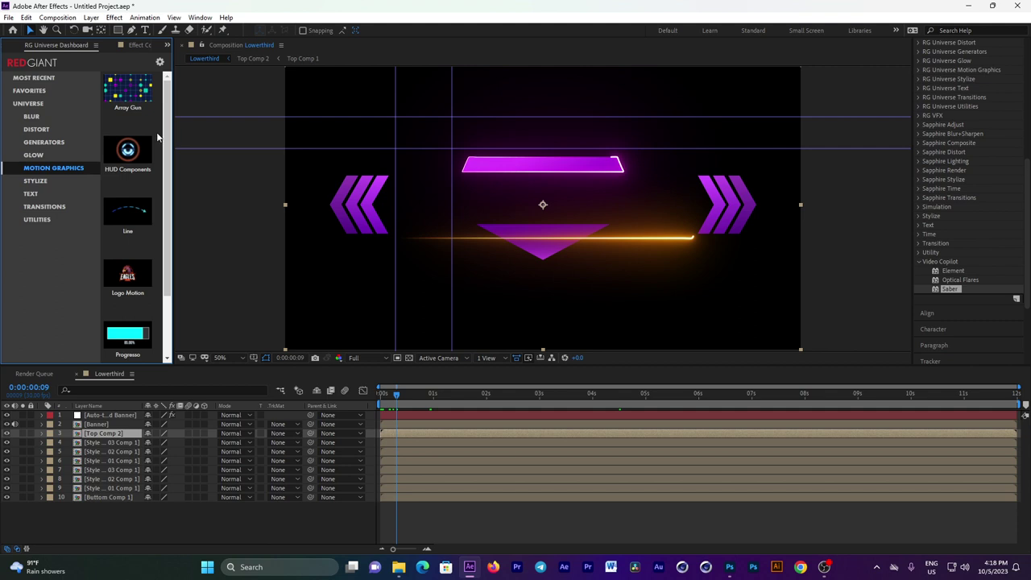
Apply the Logo Motion 'Enter Bottom Exit Top' preset to Top Comp 2 and scrub to preview the top piece.
click(129, 272)
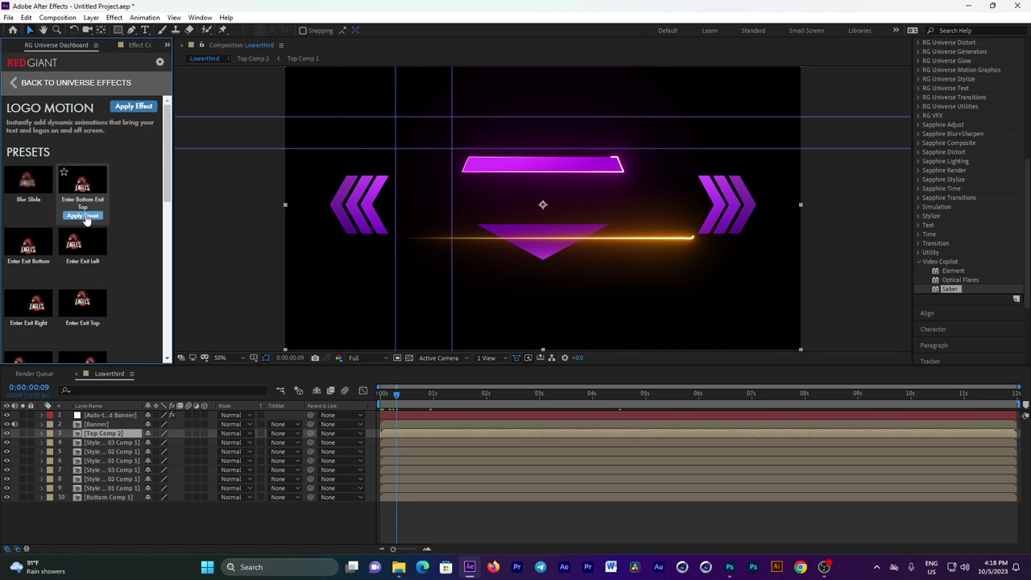
click(84, 216)
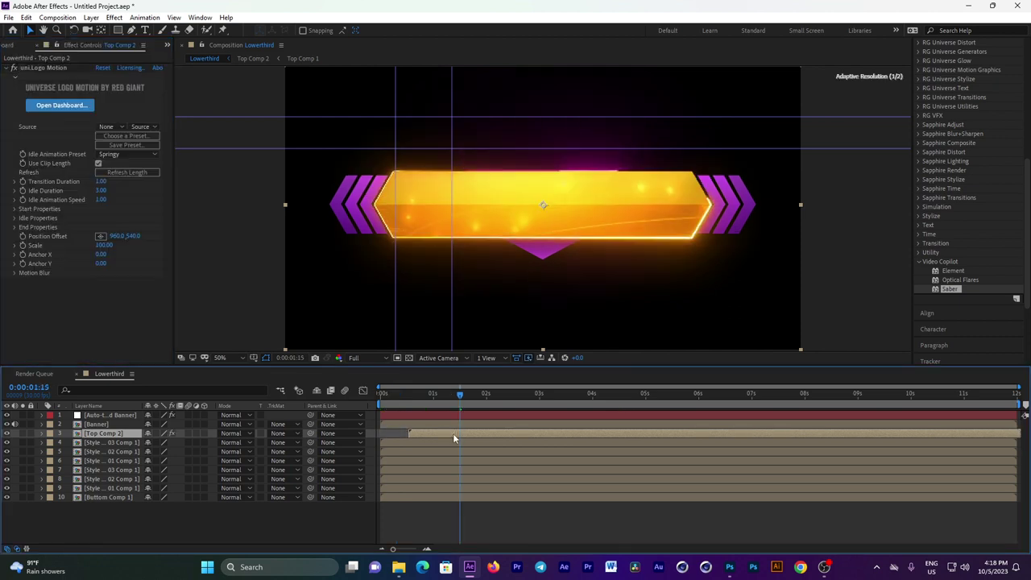
mouse_move(460, 395)
mouse_down()
mouse_move(396, 401)
mouse_move(475, 405)
mouse_move(377, 401)
mouse_up()
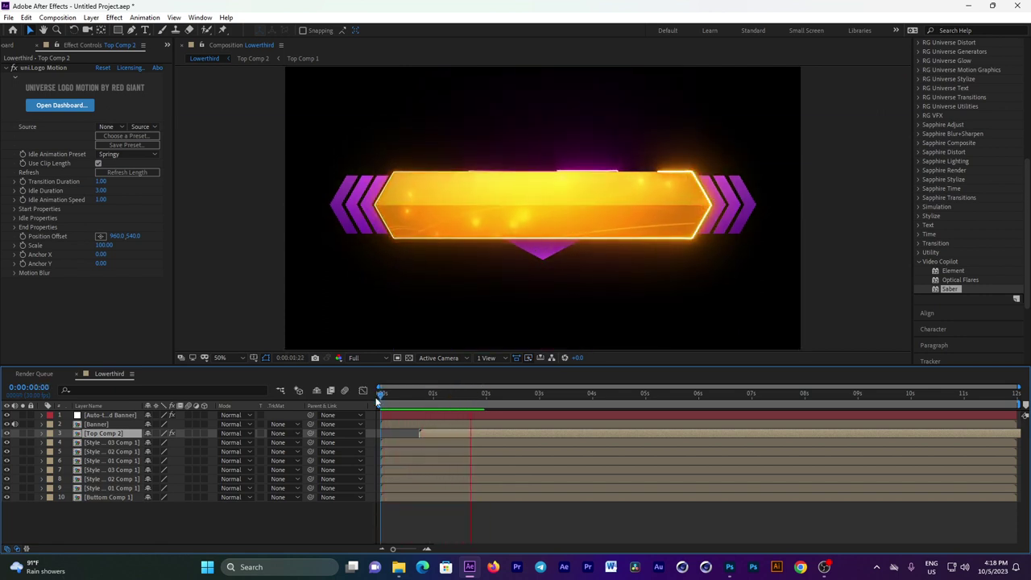
drag(380, 395, 461, 405)
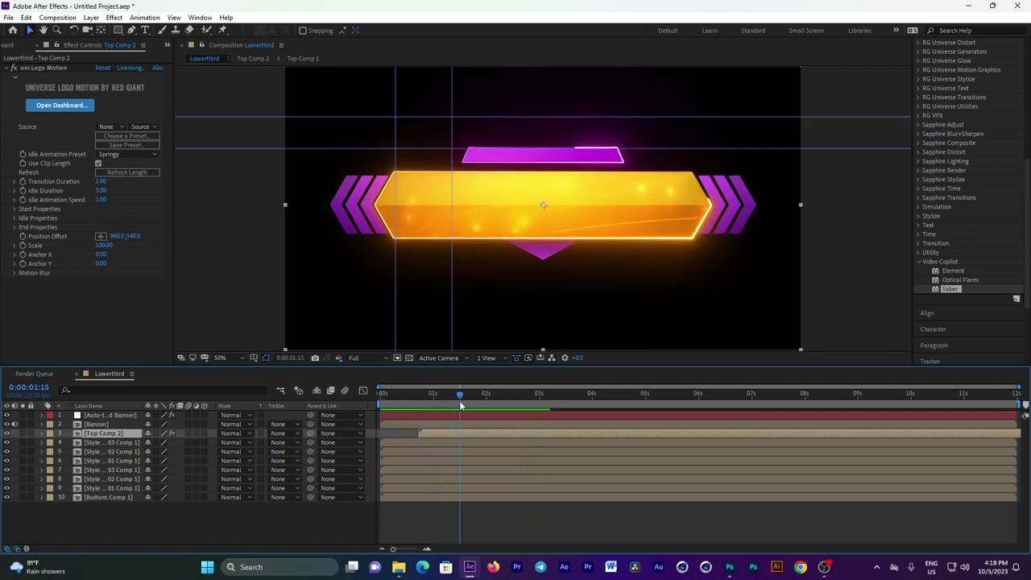
mouse_move(460, 406)
mouse_down()
mouse_move(423, 402)
mouse_move(450, 398)
mouse_up()
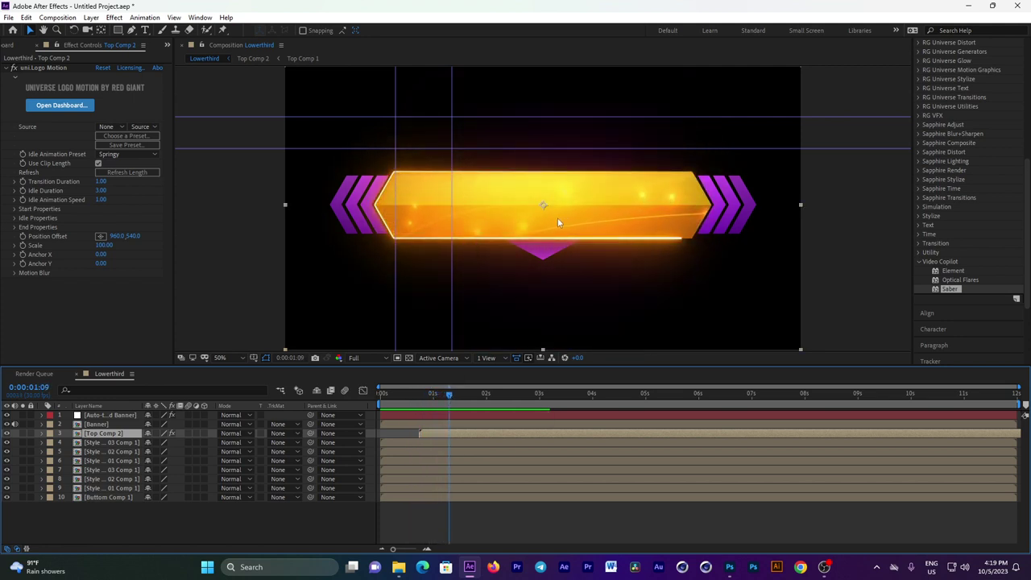
drag(458, 398, 468, 395)
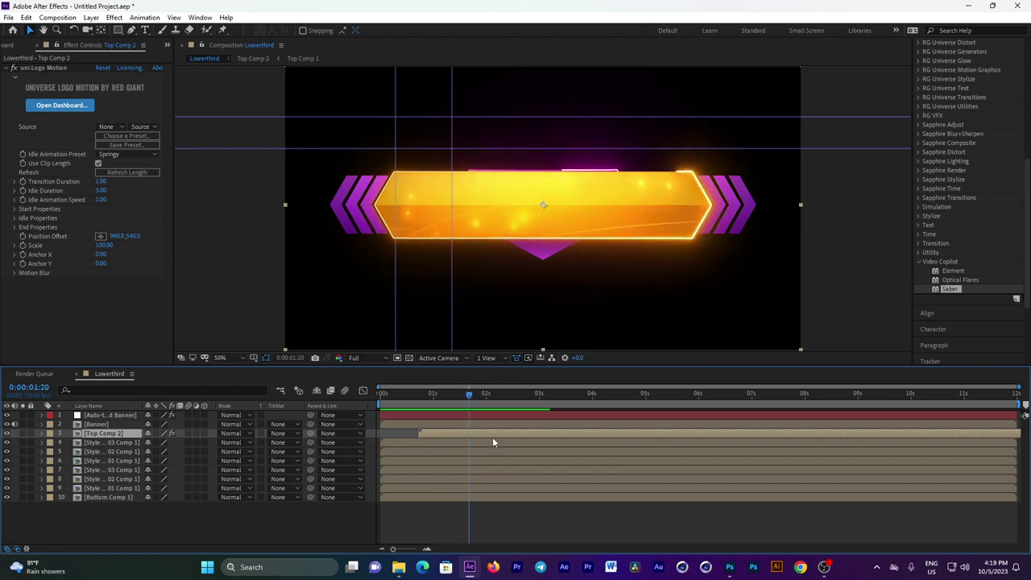
Pre-compose the Top Comp 2 layer as Top Comp 3.
right_click(493, 432)
click(534, 387)
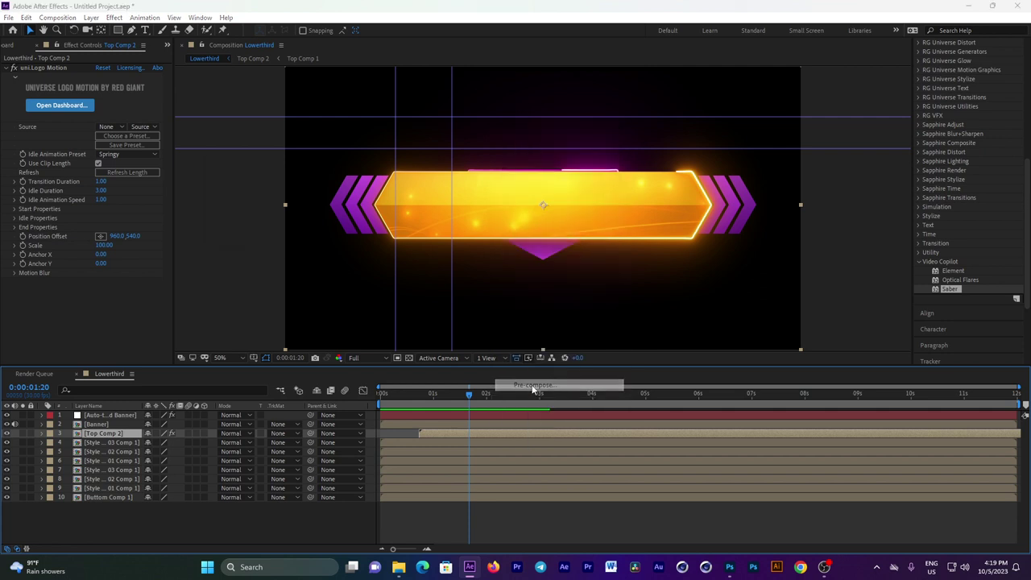
click(342, 228)
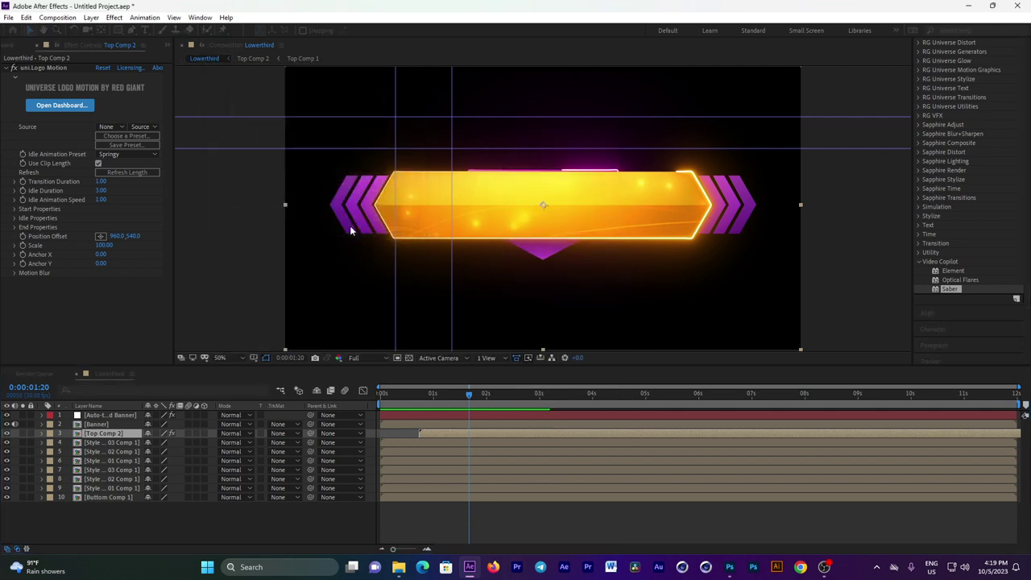
Draw a rectangular mask above the banner on Top Comp 3 and preview the animation.
click(118, 30)
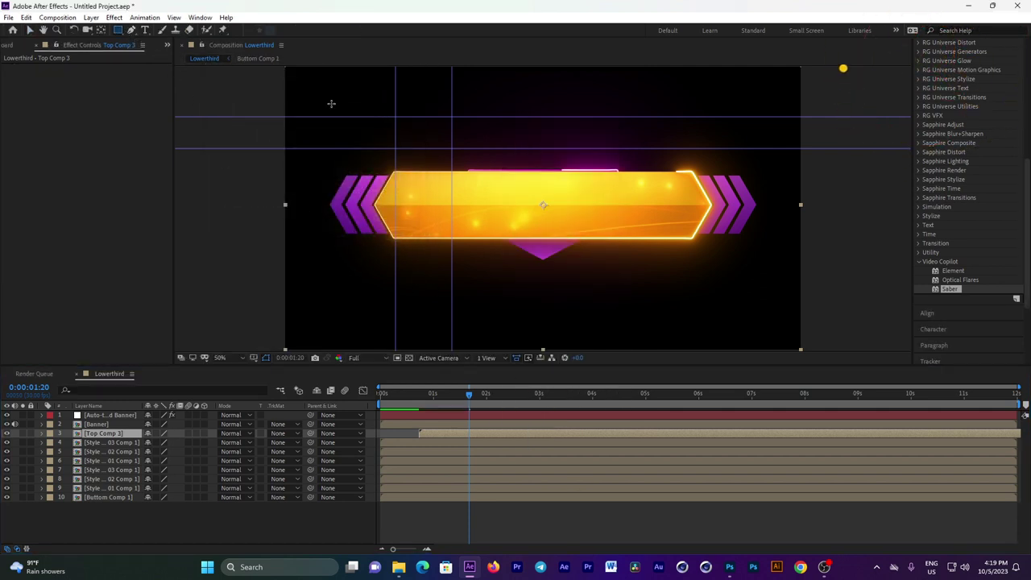
drag(264, 80, 782, 193)
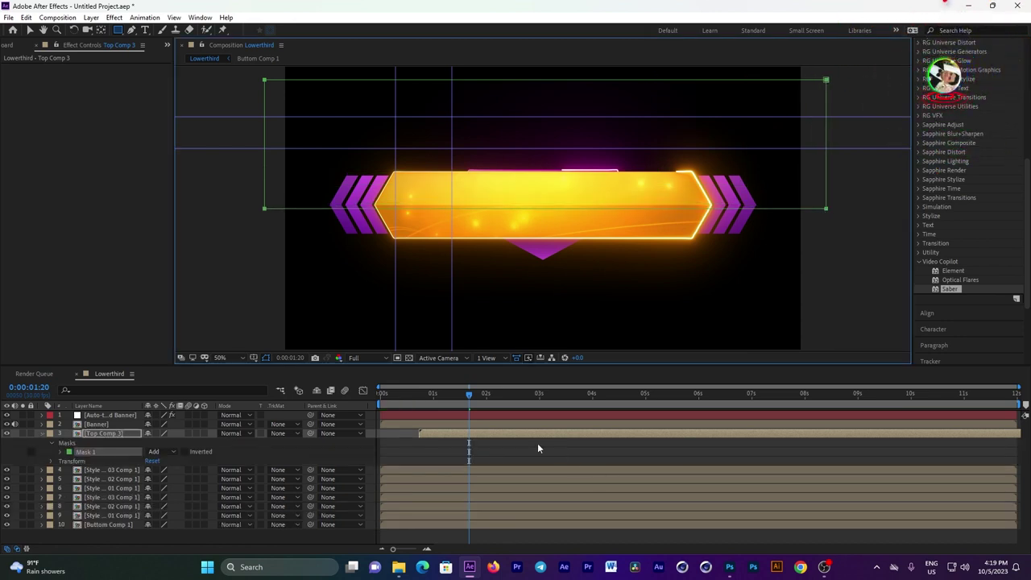
click(389, 394)
key(space)
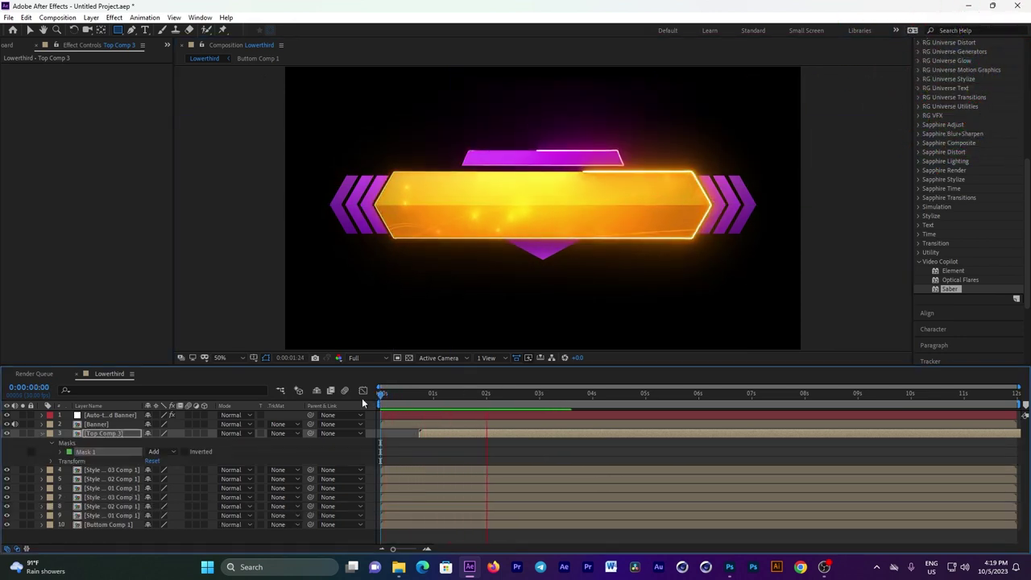
click(448, 393)
click(467, 396)
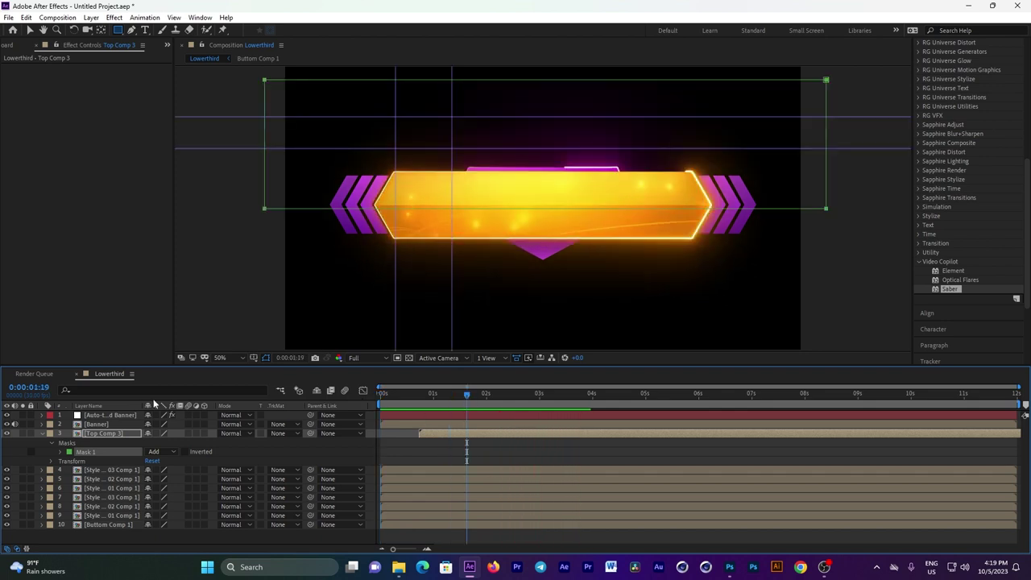
ctrl+click(45, 433)
Select Buttom Comp 1 and apply a Logo Motion entry preset to it.
click(42, 433)
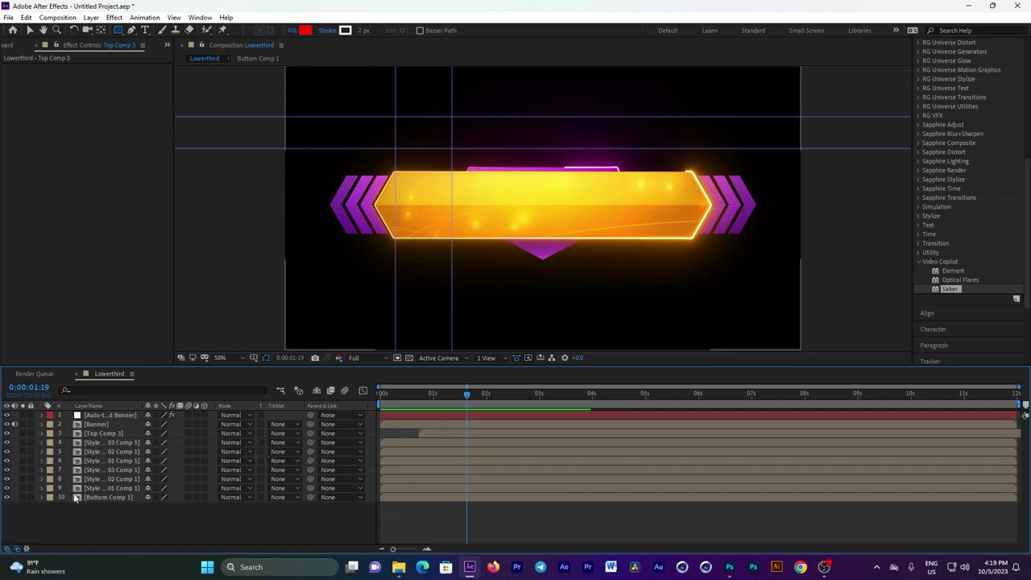
click(108, 498)
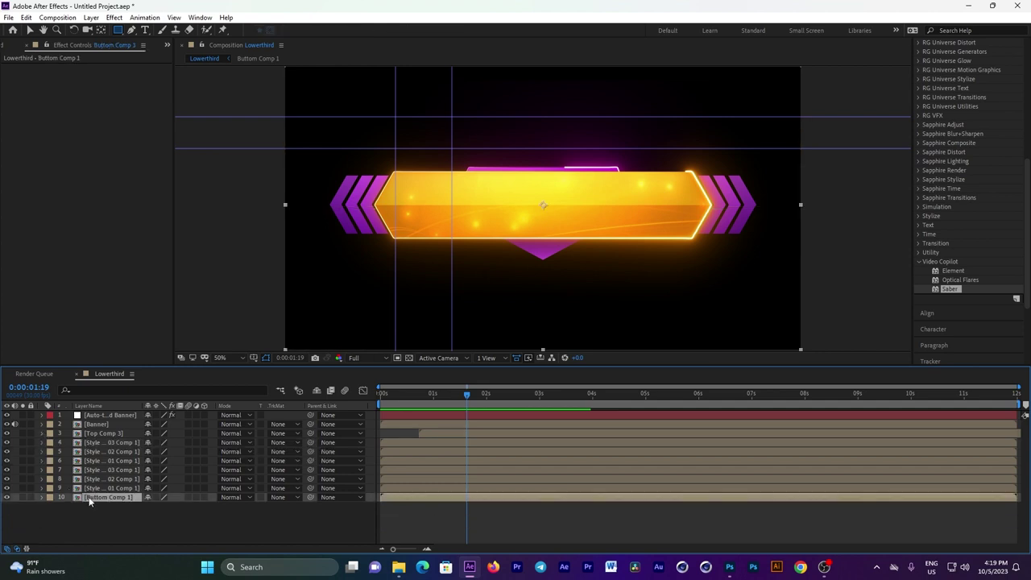
click(7, 497)
click(6, 497)
click(2, 48)
mouse_move(39, 240)
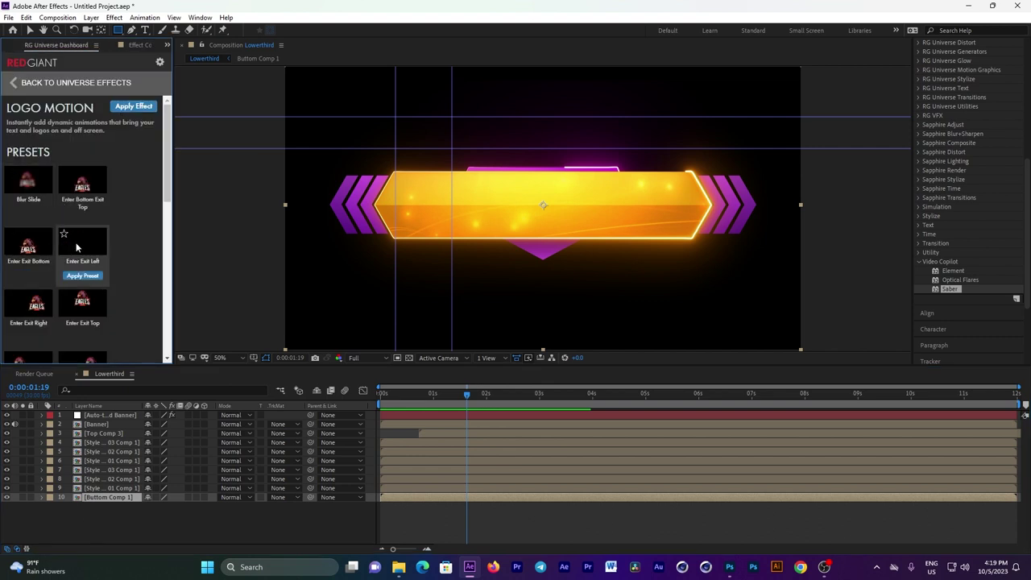
click(28, 214)
Delay Buttom Comp 1 to start about one second later and preview its entry.
click(461, 474)
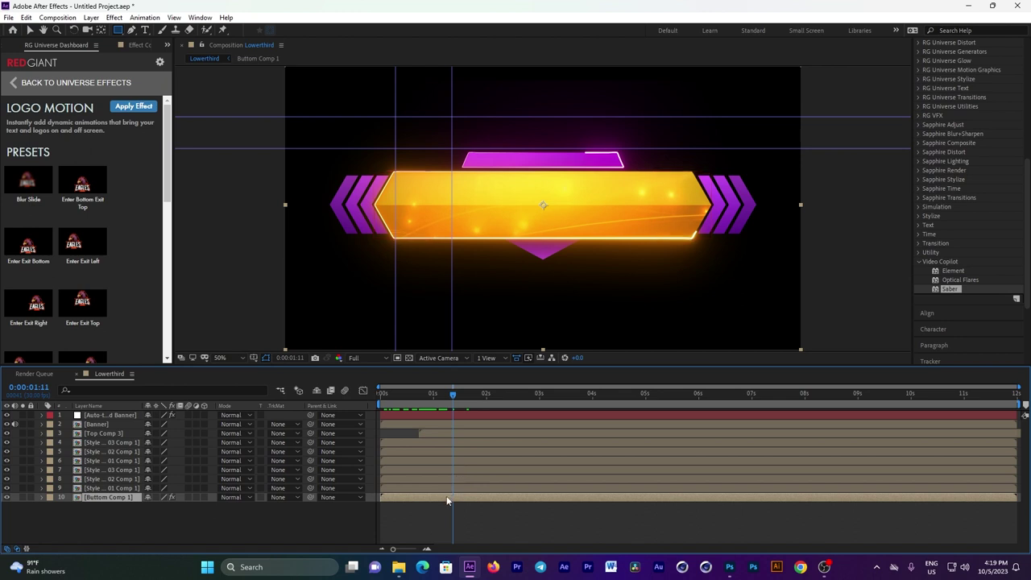
drag(444, 499, 501, 497)
drag(419, 401, 483, 400)
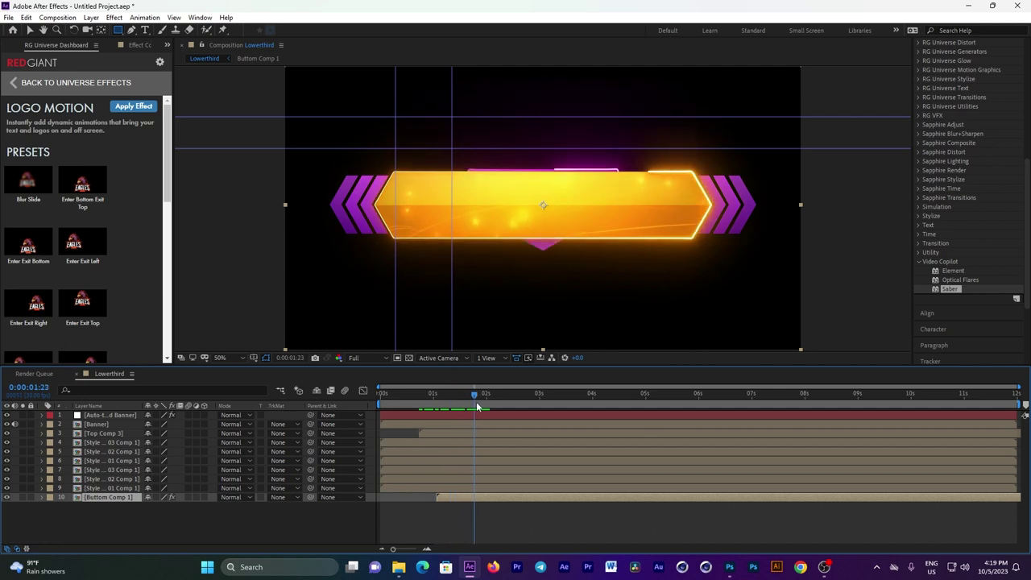
Pre-compose the Buttom Comp 1 layer as Buttom Comp 2.
right_click(501, 503)
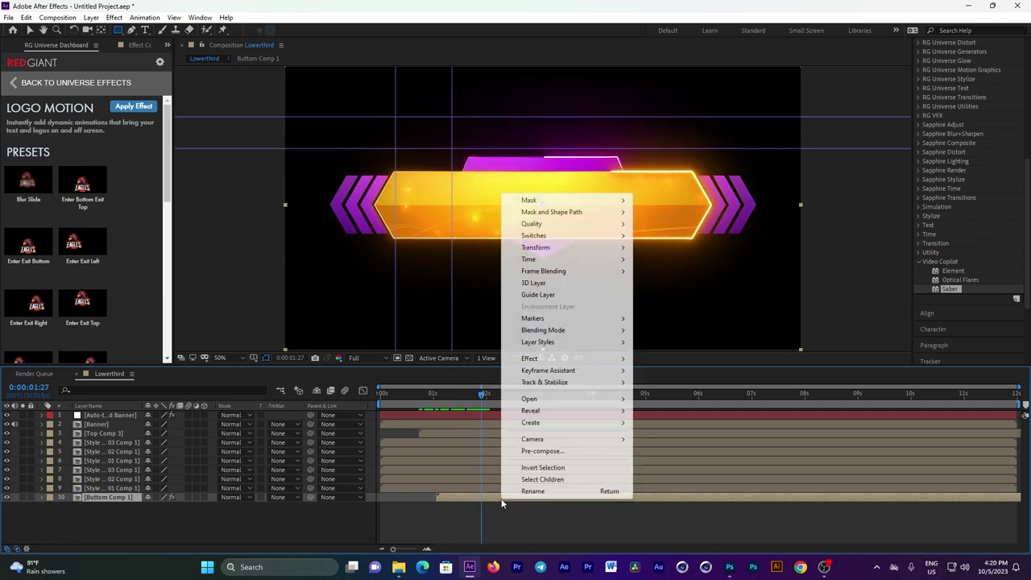
click(541, 451)
click(338, 227)
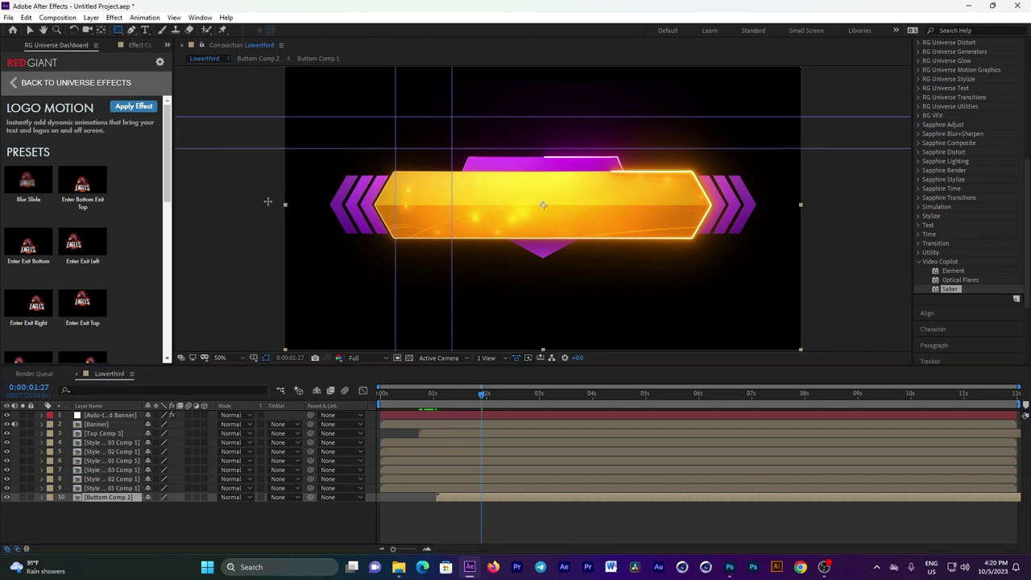
Mask Buttom Comp 2 with a rectangle below the banner and scrub to preview.
drag(267, 201, 821, 342)
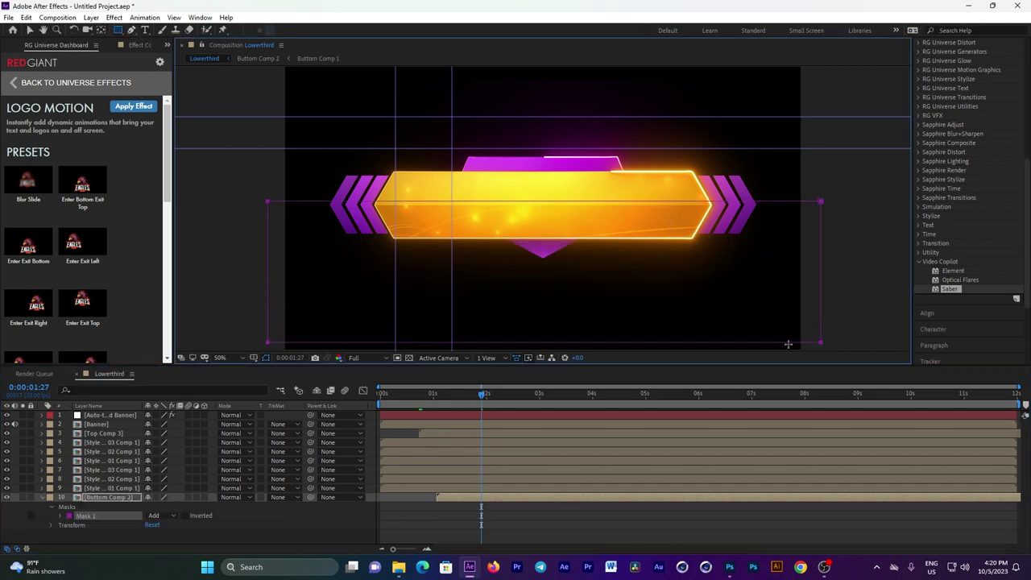
click(43, 497)
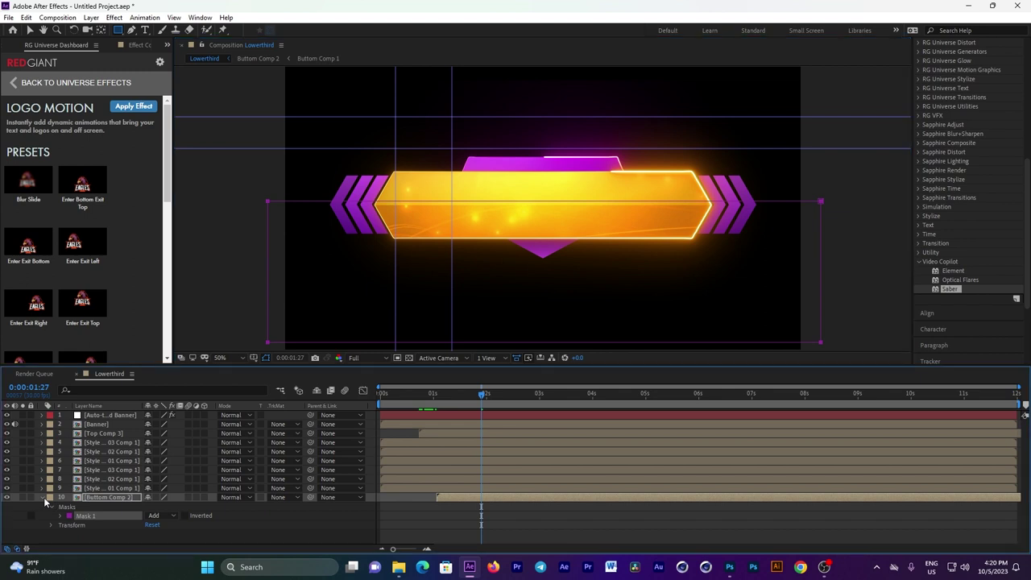
key(space)
click(405, 396)
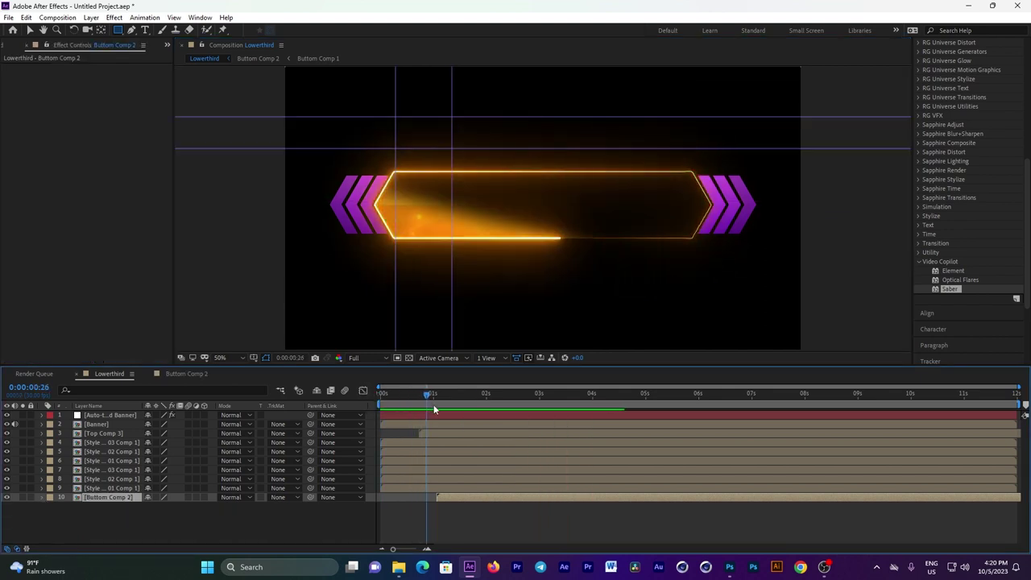
mouse_move(405, 397)
mouse_down()
mouse_move(456, 407)
mouse_move(441, 421)
mouse_up()
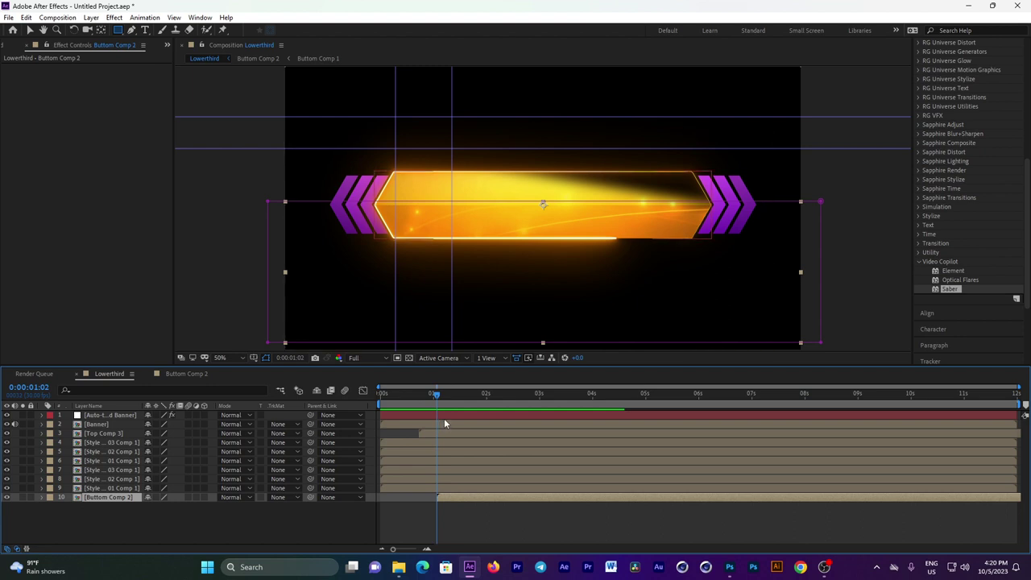
drag(401, 405, 459, 407)
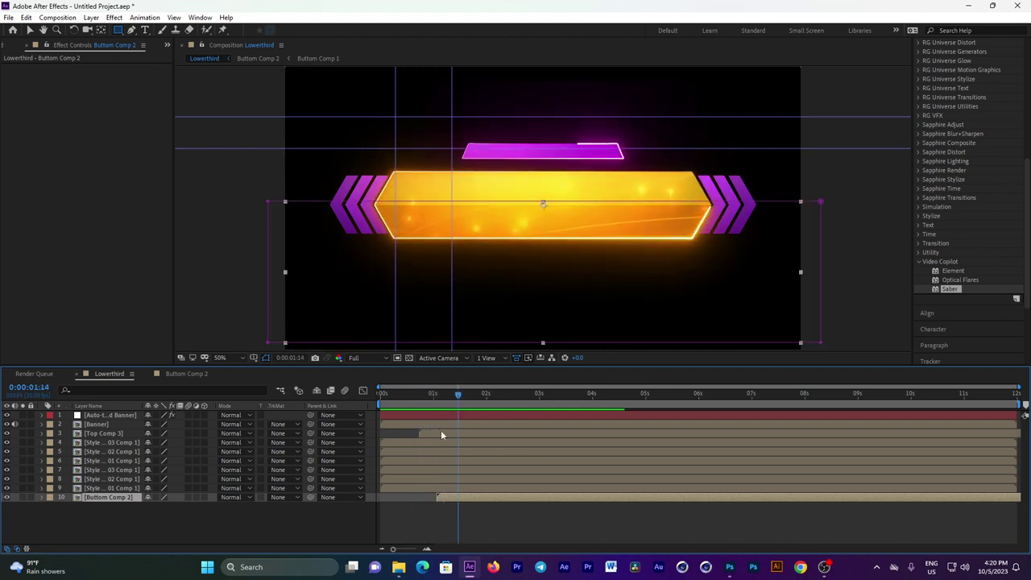
click(394, 470)
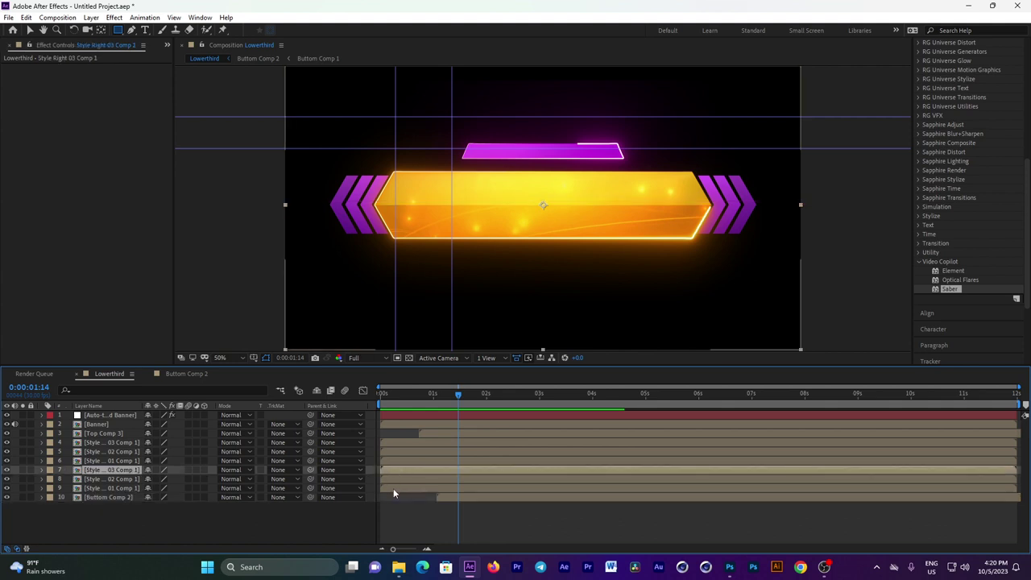
Return to the timeline start and select only the Style Right 01 Comp 1 layer.
shift+click(394, 488)
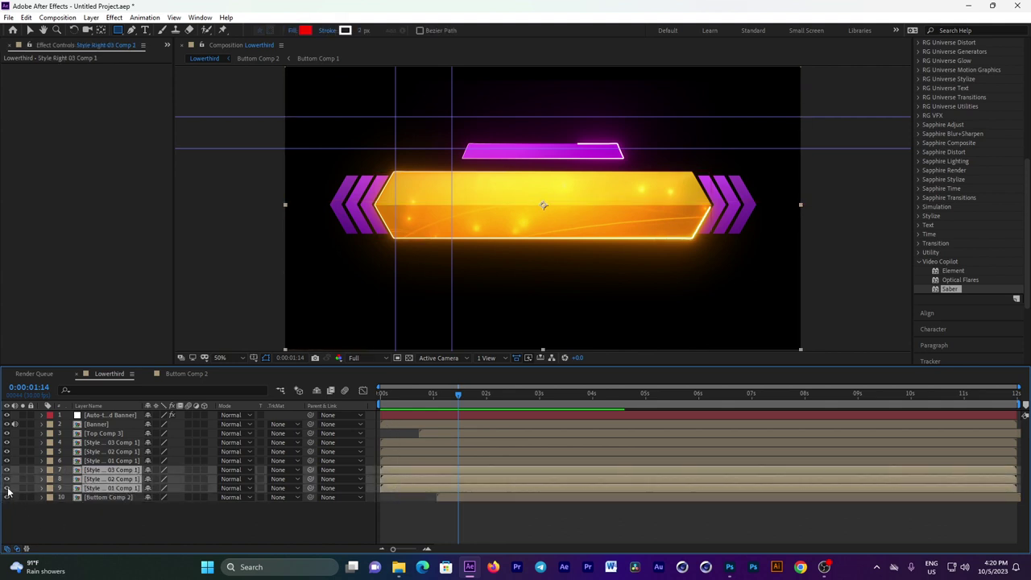
drag(7, 470, 6, 488)
key(ctrl+z)
key(Home)
click(405, 528)
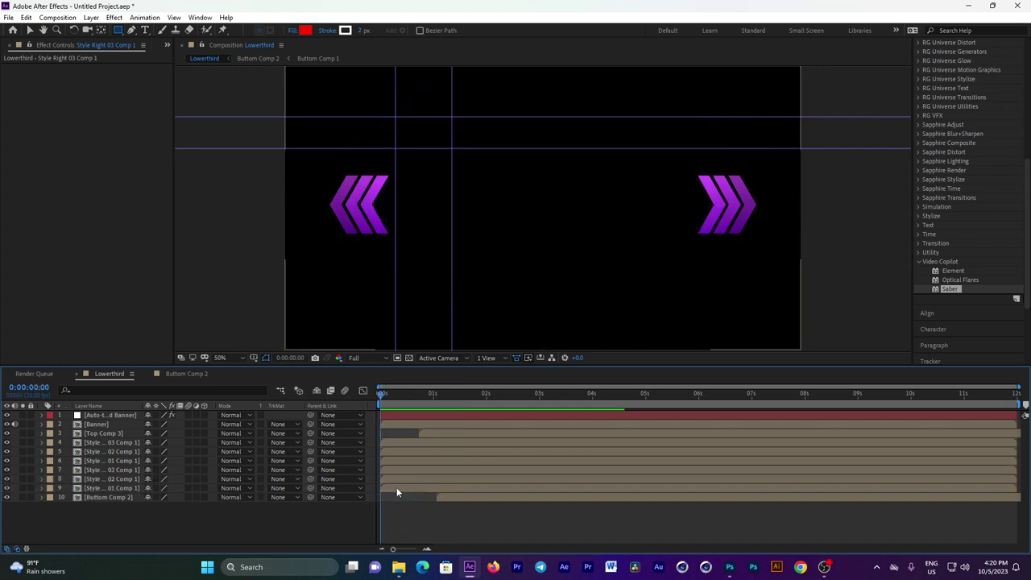
click(396, 486)
Apply the Logo Motion Enter Exit Left preset to that chevron and scrub its entry.
click(165, 46)
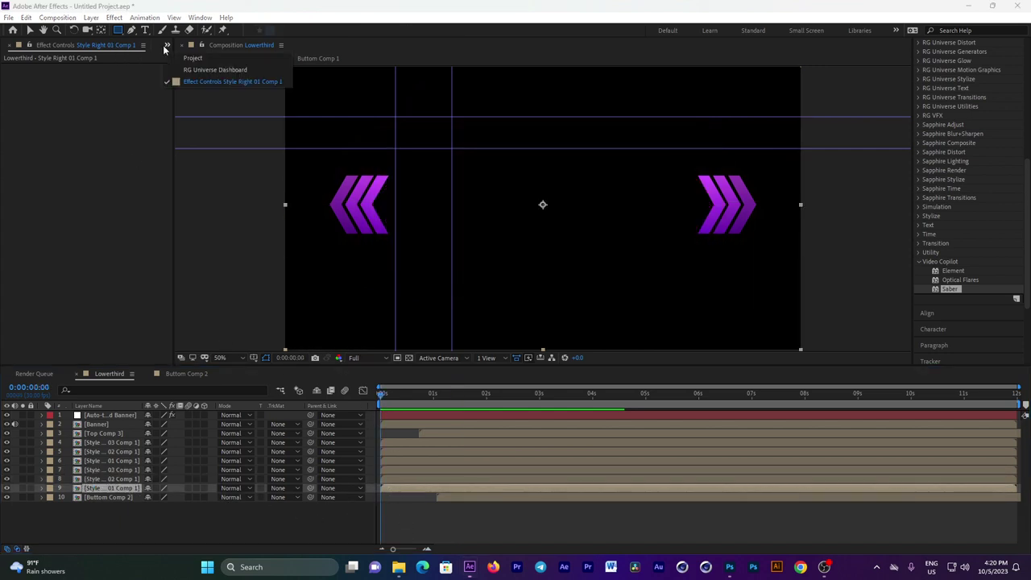
click(190, 70)
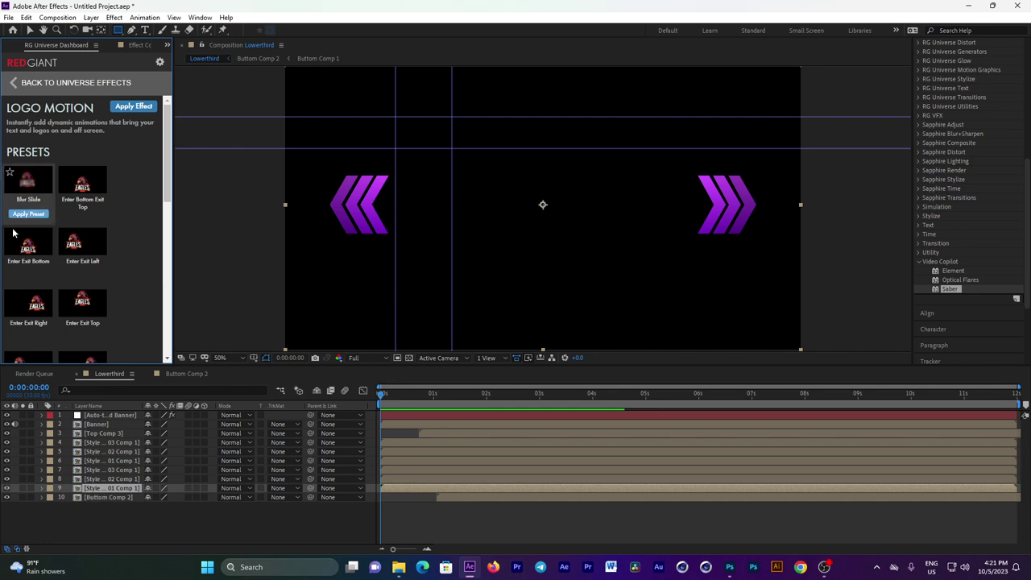
mouse_move(78, 253)
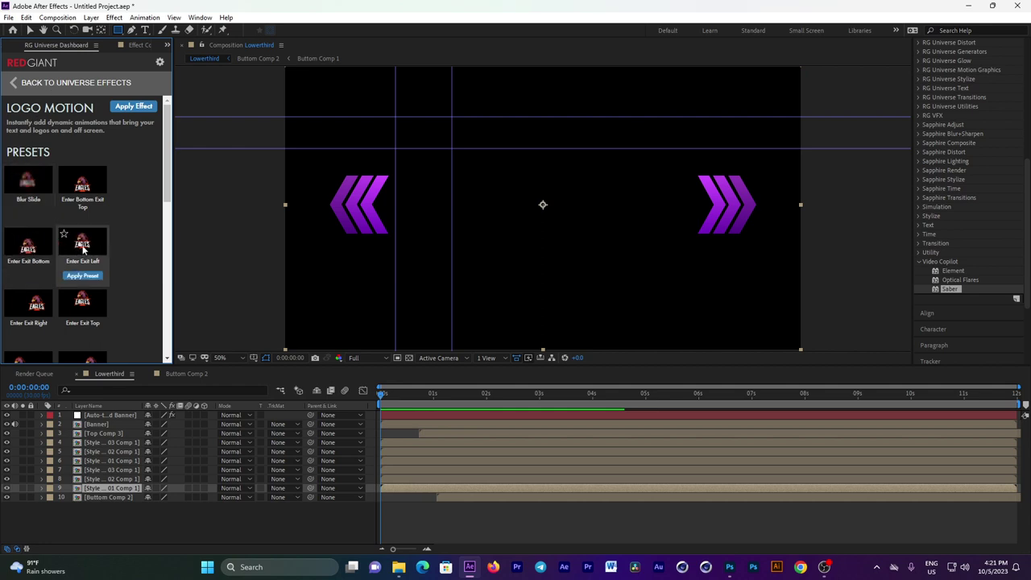
click(83, 277)
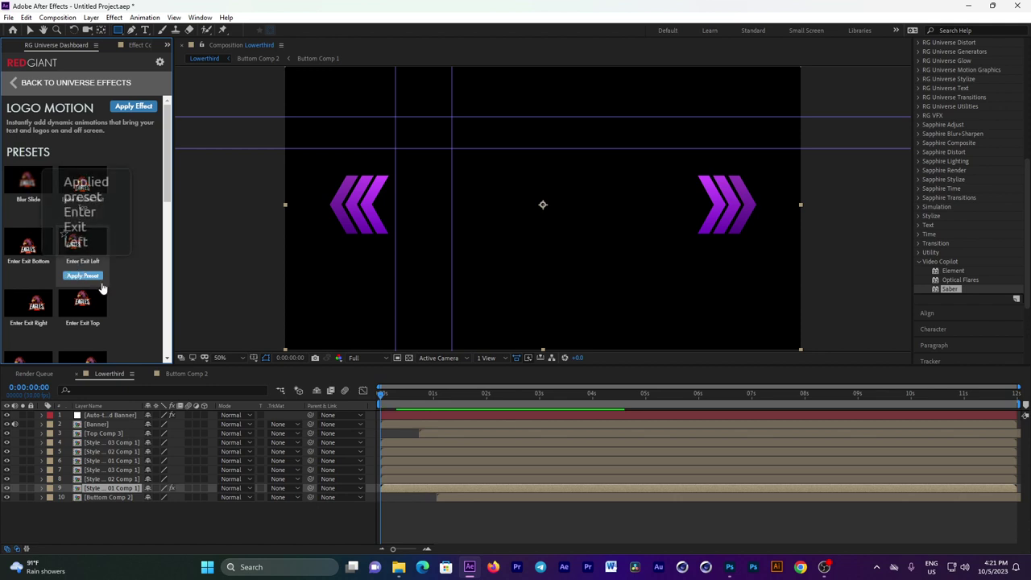
click(388, 394)
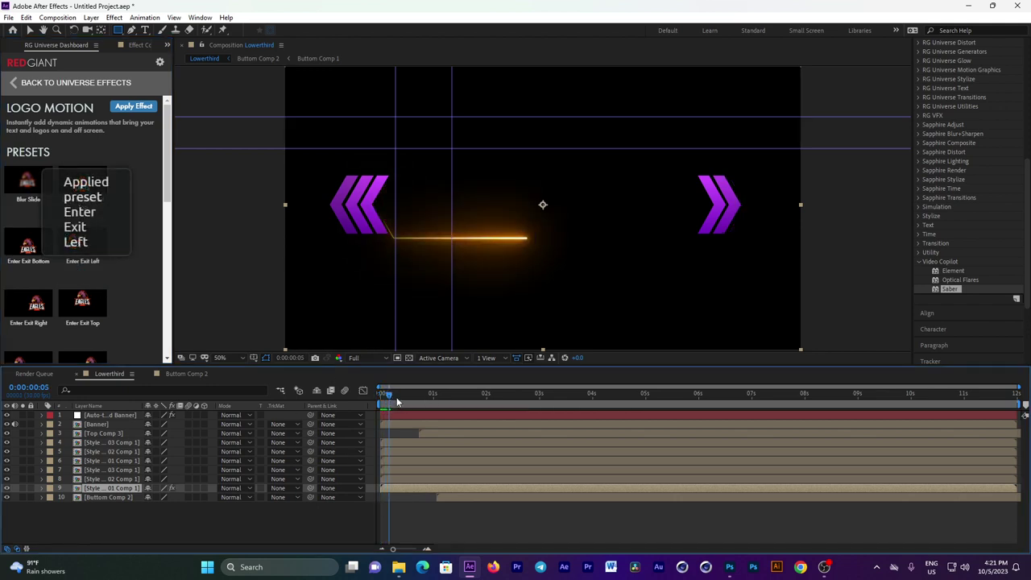
mouse_move(397, 402)
mouse_down()
mouse_move(420, 407)
mouse_move(400, 399)
mouse_up()
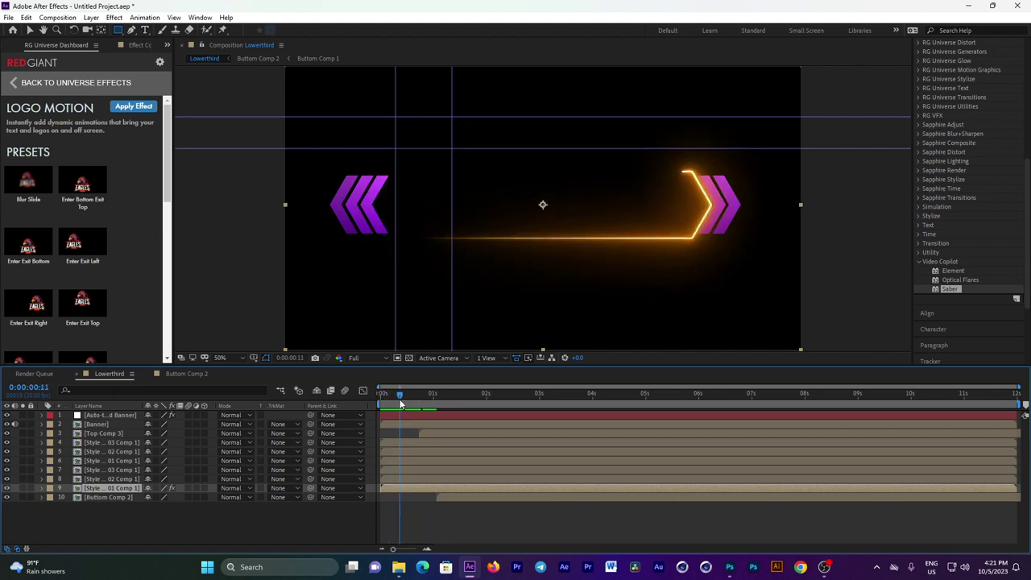
click(389, 398)
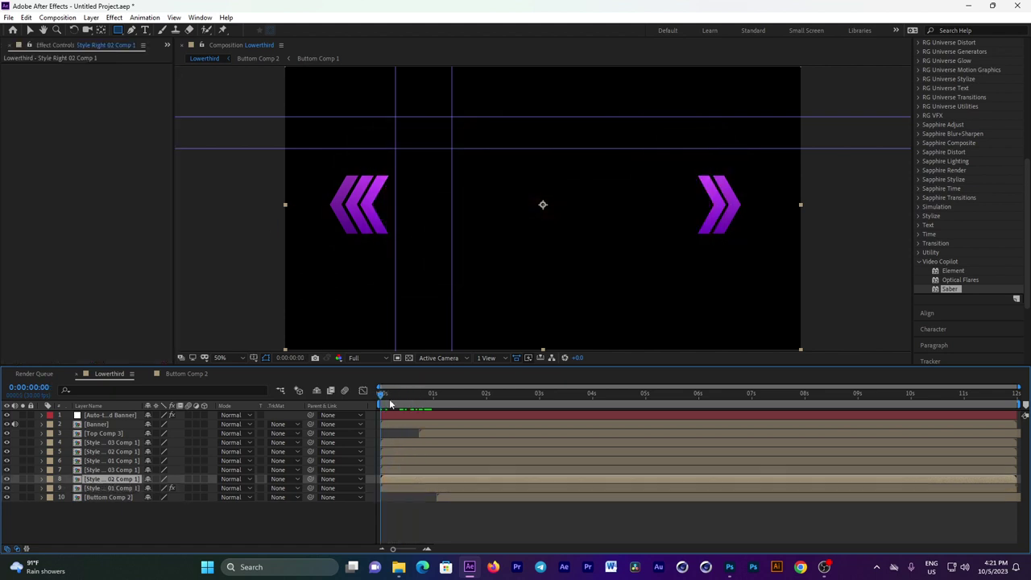
Copy the uni.Logo Motion effect from Style Right 01 Comp 1.
click(409, 489)
click(47, 68)
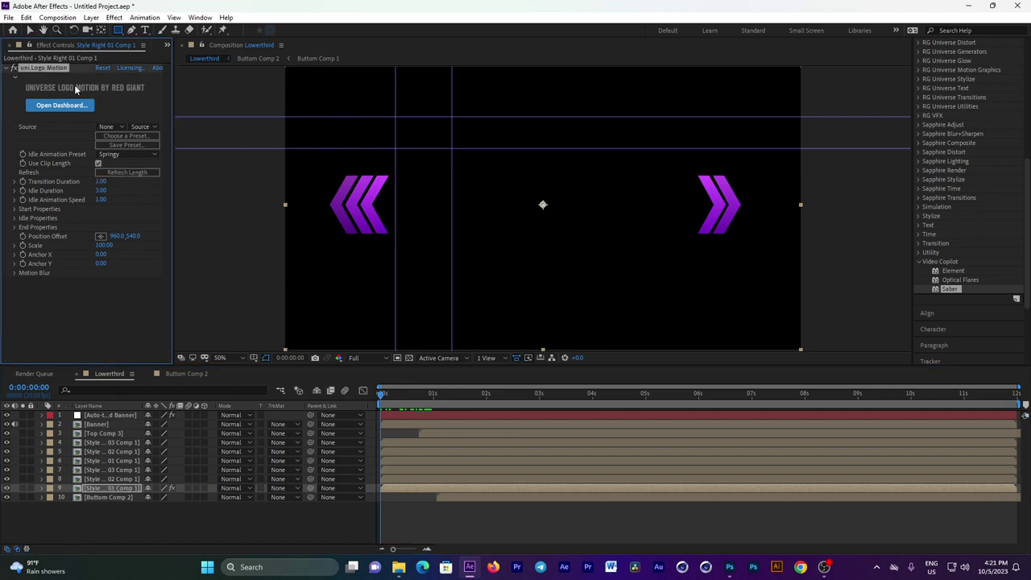
click(27, 17)
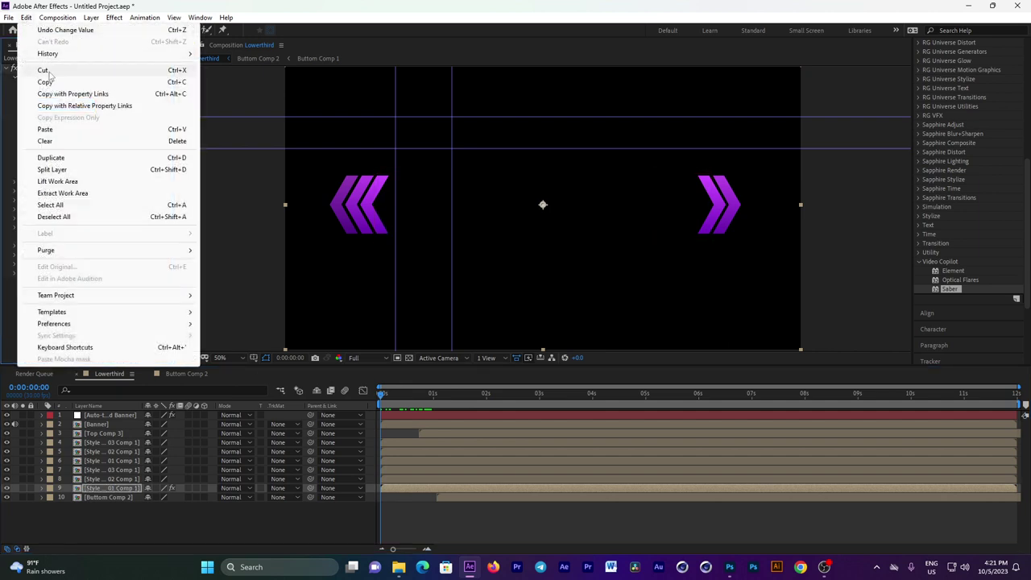
click(36, 80)
Paste Logo Motion onto Style Right 02 and 03 Comp 1 and scrub to check.
click(398, 479)
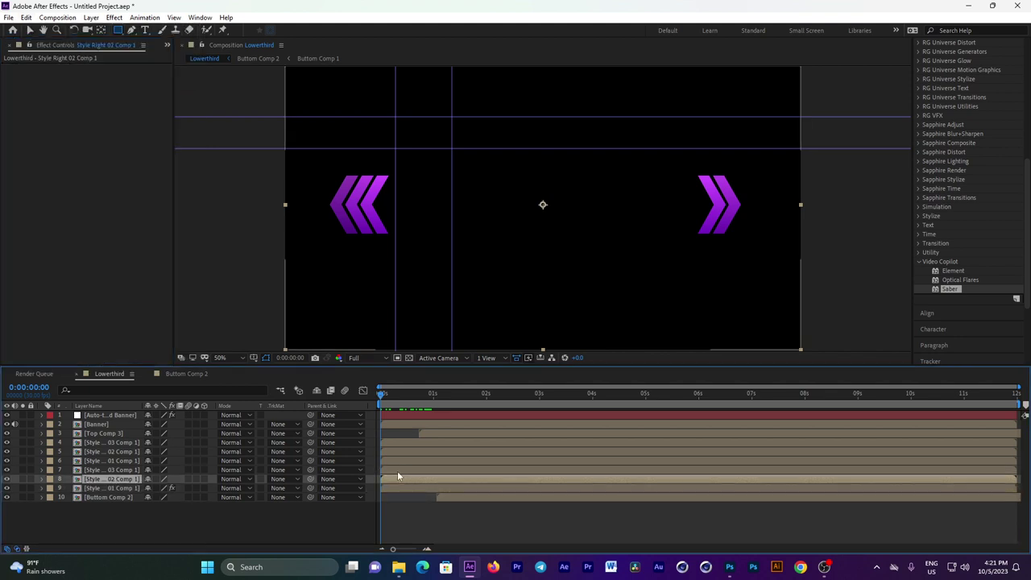
ctrl+click(397, 471)
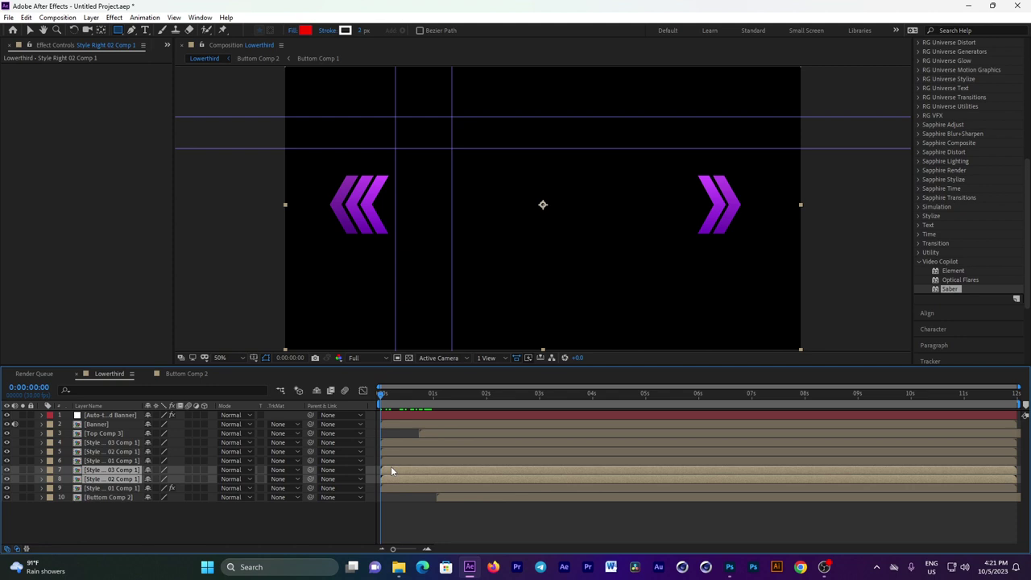
key(ctrl+v)
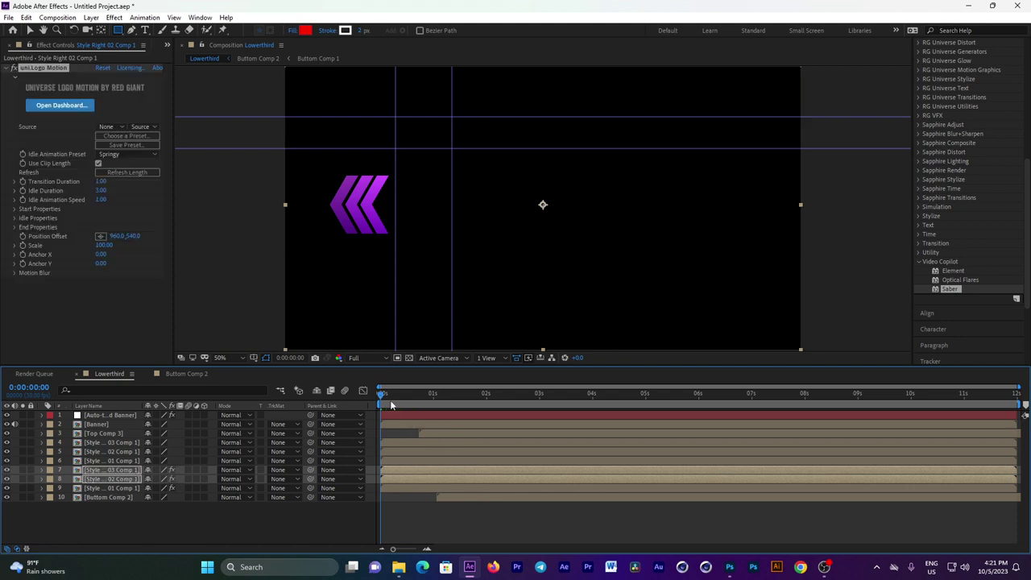
click(391, 396)
drag(397, 398, 451, 400)
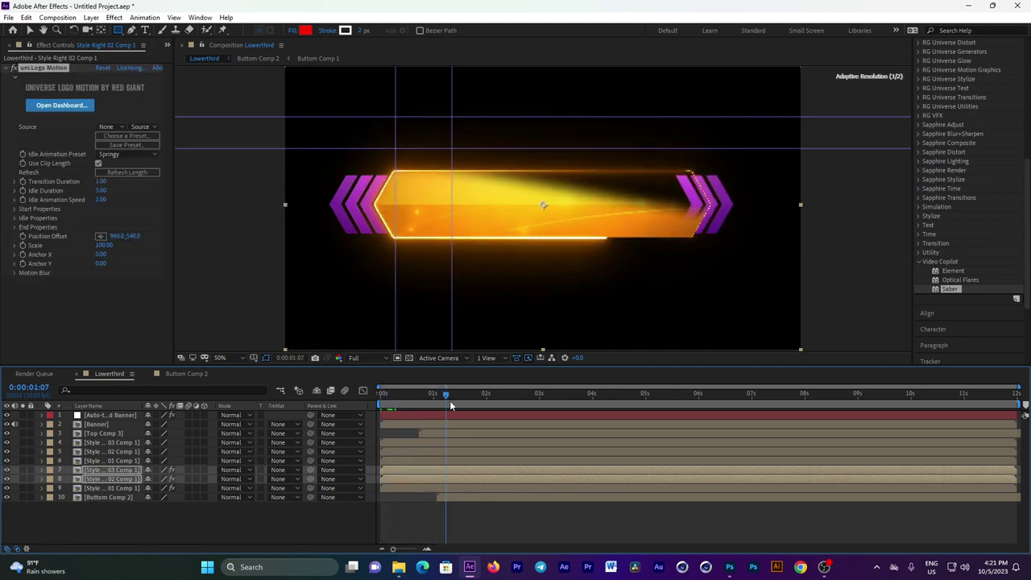
Move all three right chevron layers to start around 0:00:01:10.
click(424, 510)
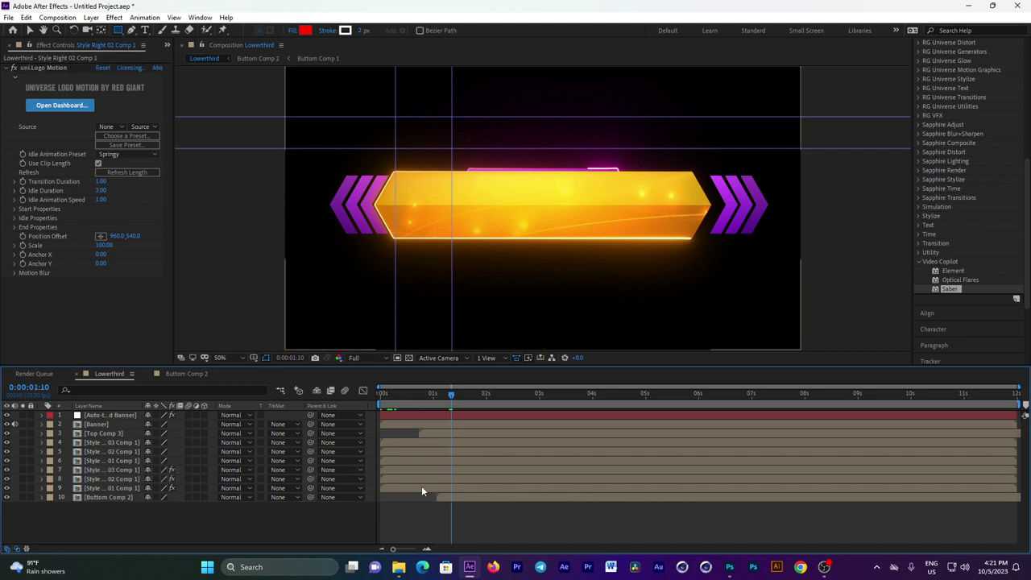
click(418, 486)
shift+click(426, 470)
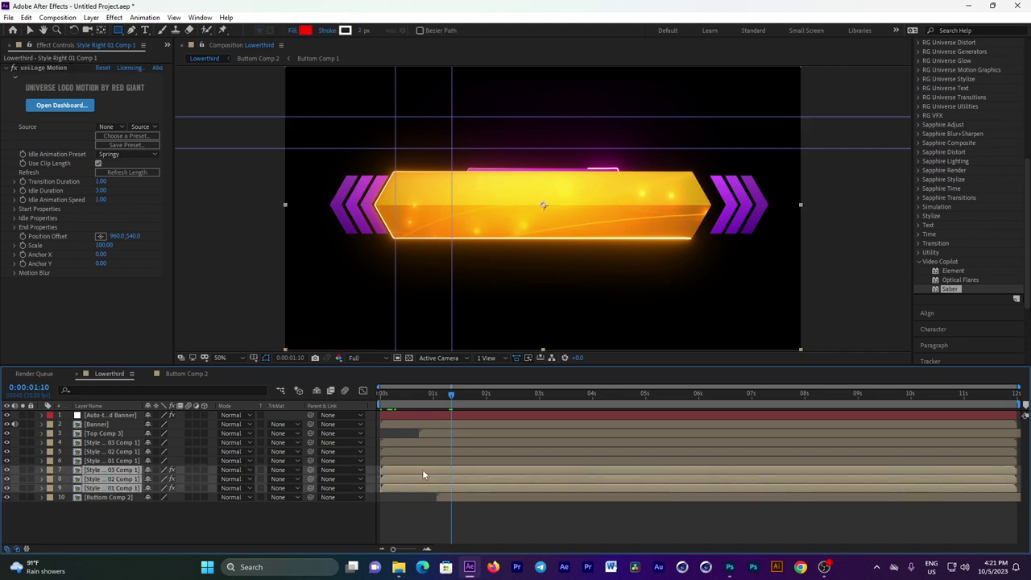
mouse_move(452, 474)
mouse_down()
mouse_move(476, 486)
mouse_move(442, 495)
mouse_up()
Start the Top Comp 3 layer slightly earlier.
click(430, 434)
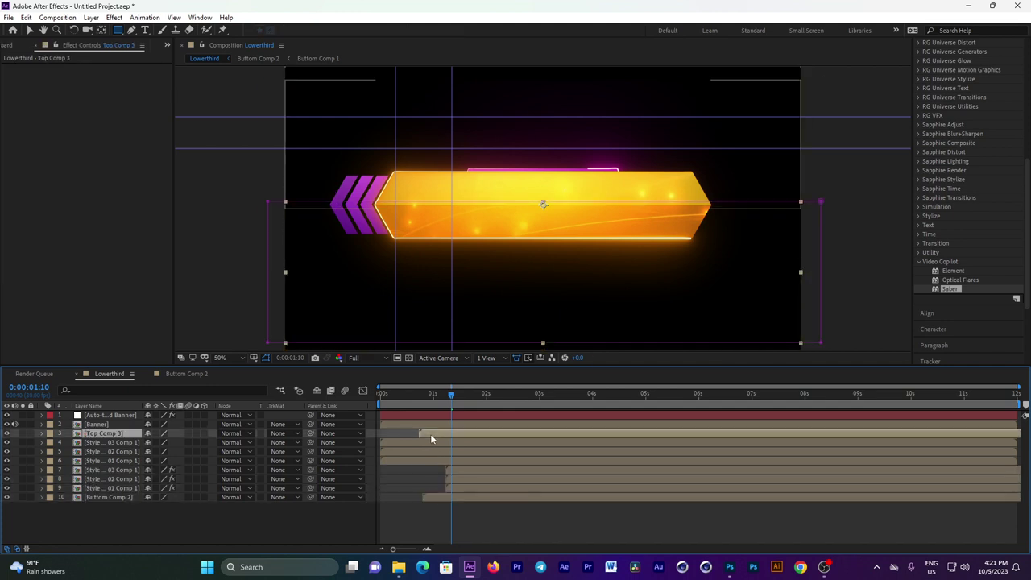
drag(430, 434, 428, 433)
click(477, 505)
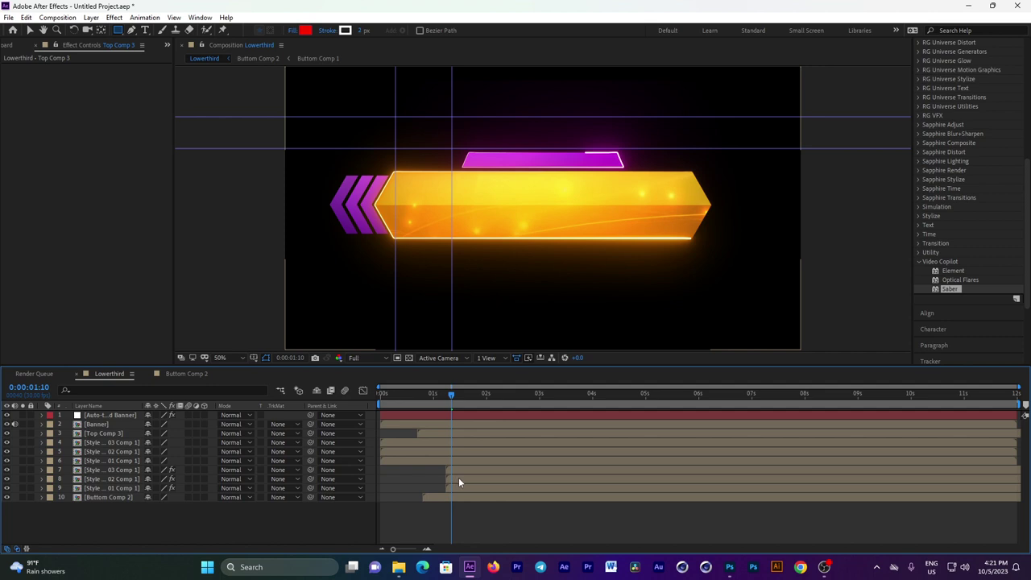
Stagger Style Right 02 and 03 progressively later, then preview the successive chevron entries.
drag(459, 479, 509, 468)
drag(452, 394, 342, 398)
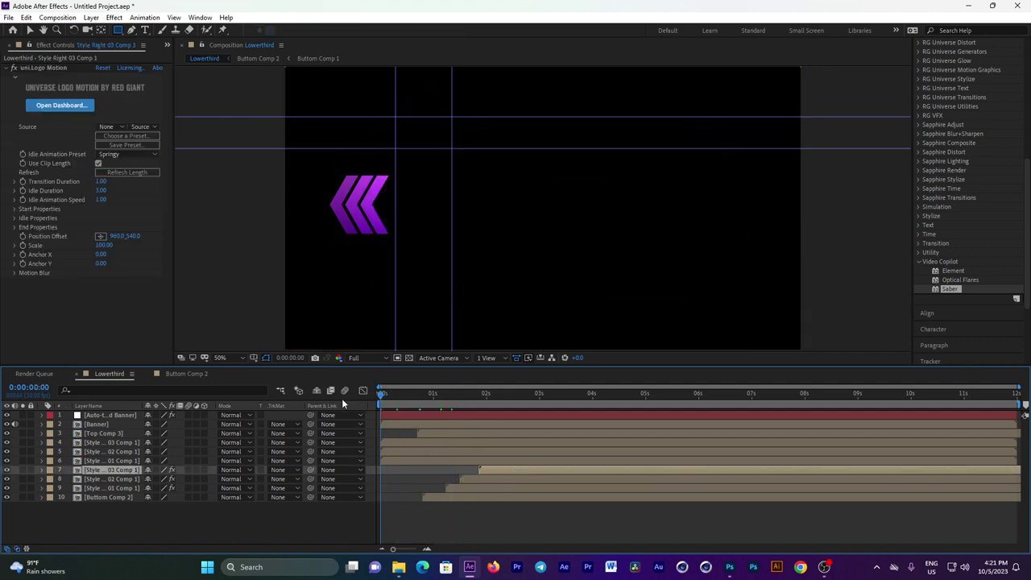
key(space)
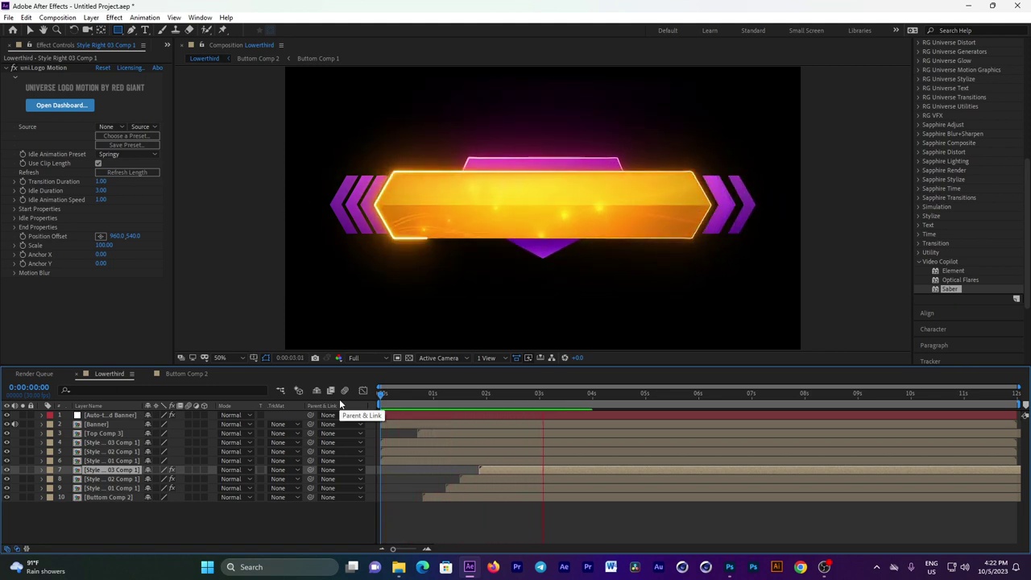
key(space)
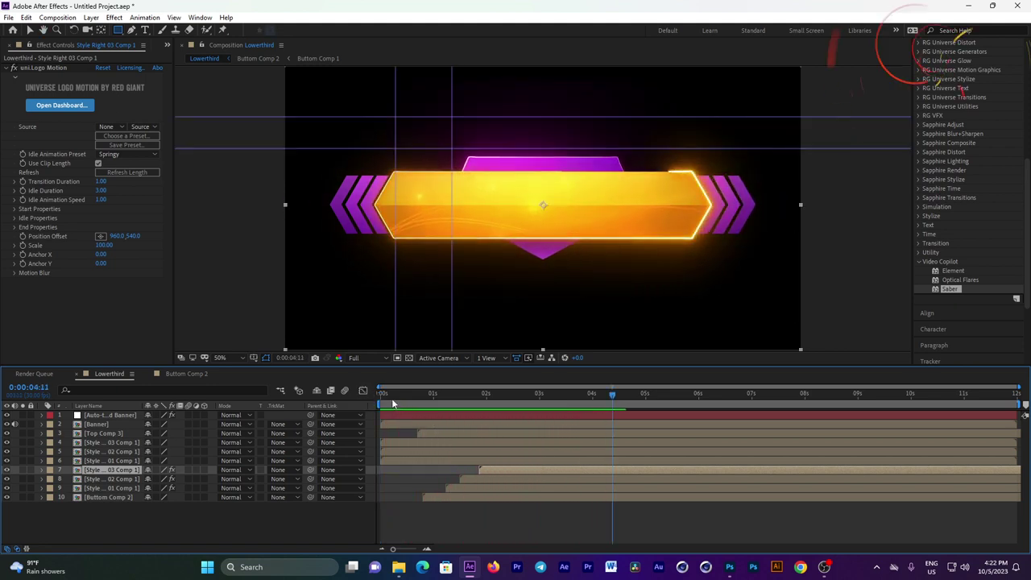
drag(392, 403, 466, 407)
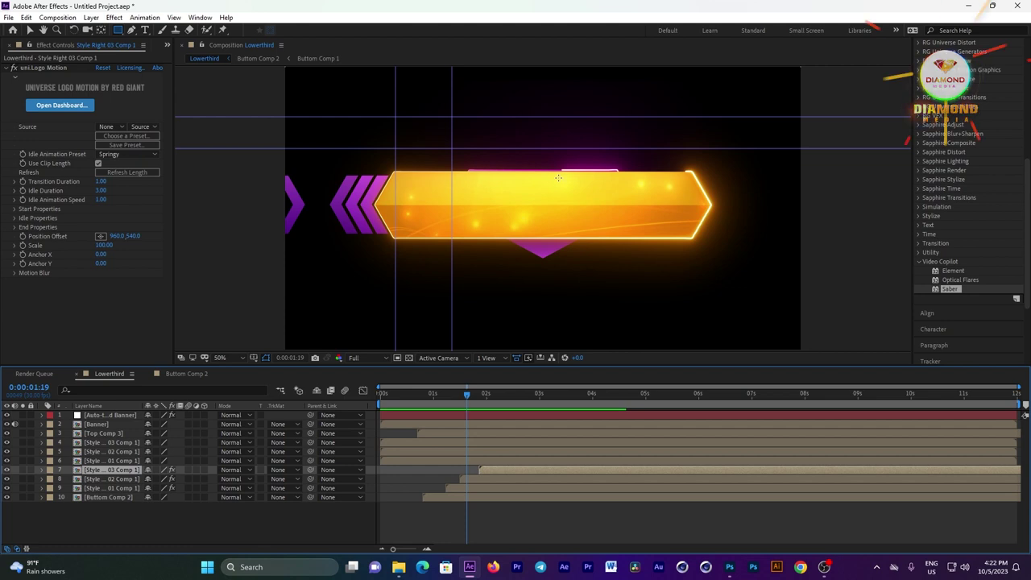
Pre-compose the three right chevron layers (Style Right 01 and the others) into Pre-comp 1.
click(483, 486)
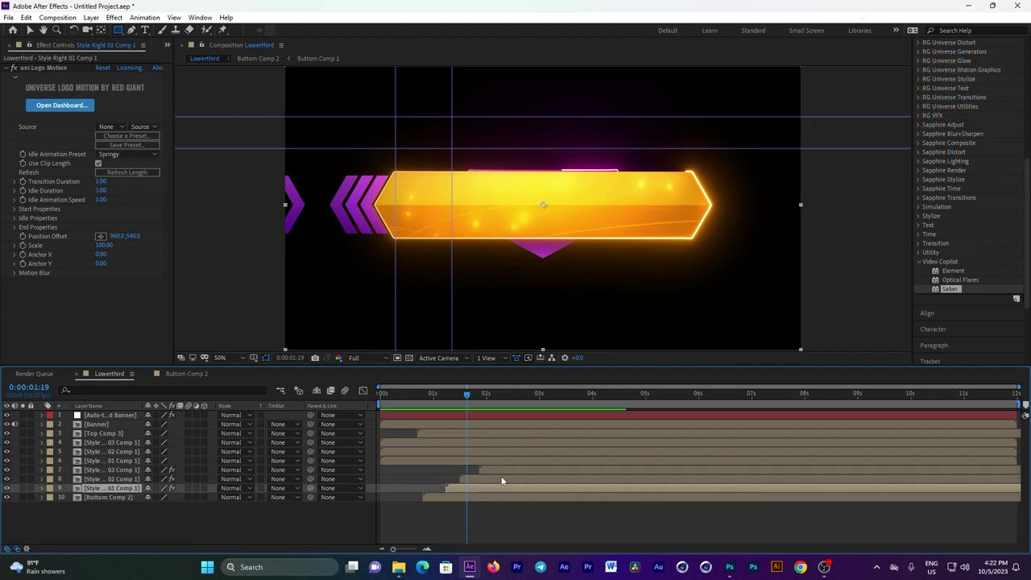
shift+click(513, 470)
right_click(513, 467)
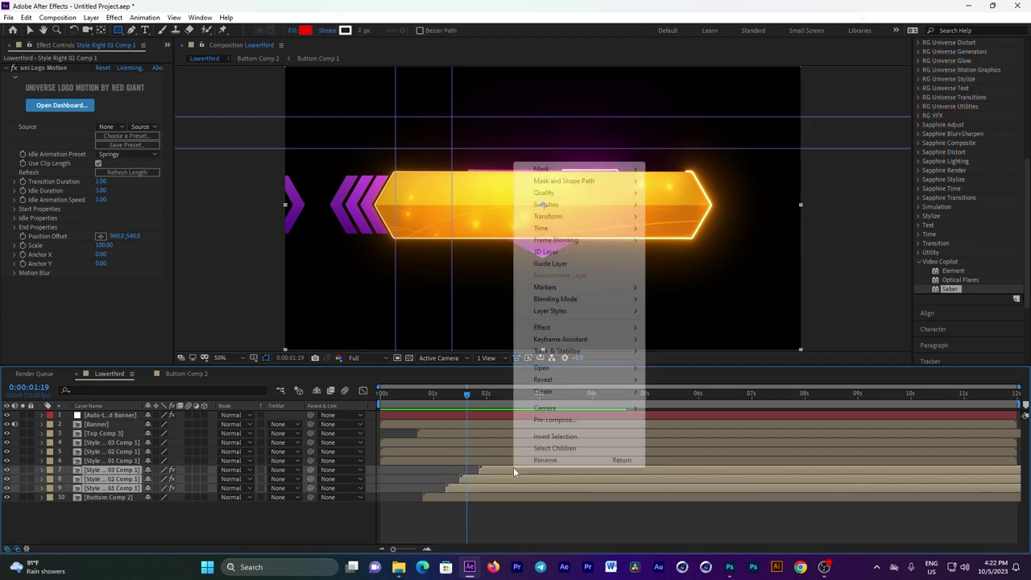
click(548, 420)
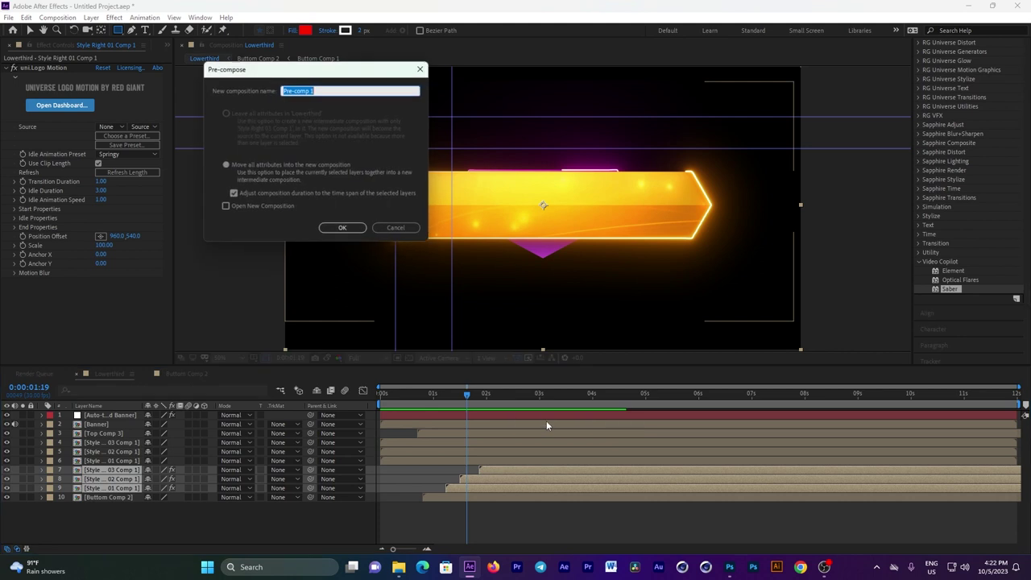
click(354, 226)
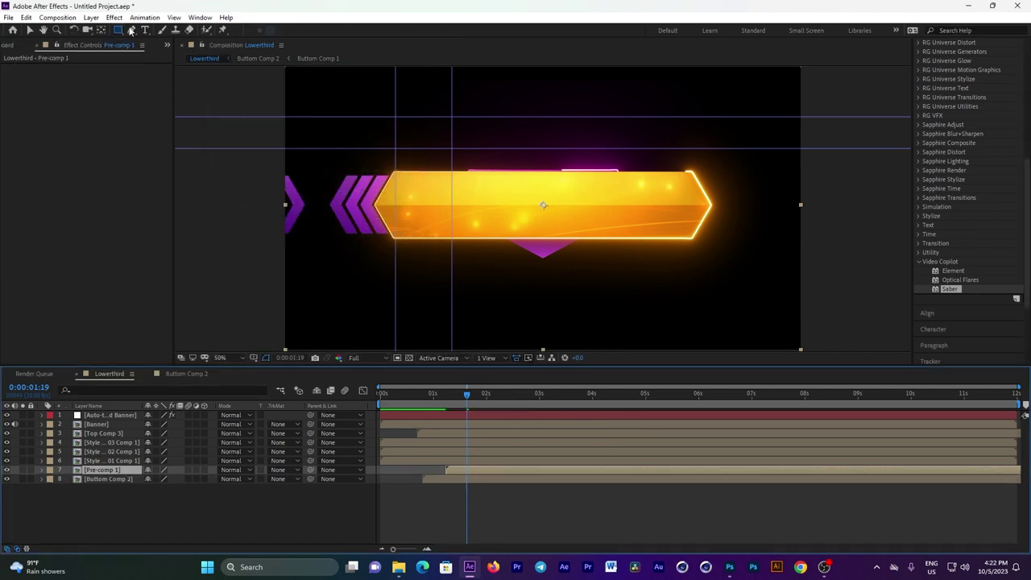
Draw a rectangular mask over the right-hand area of Pre-comp 1 and preview the animation.
drag(549, 74, 816, 373)
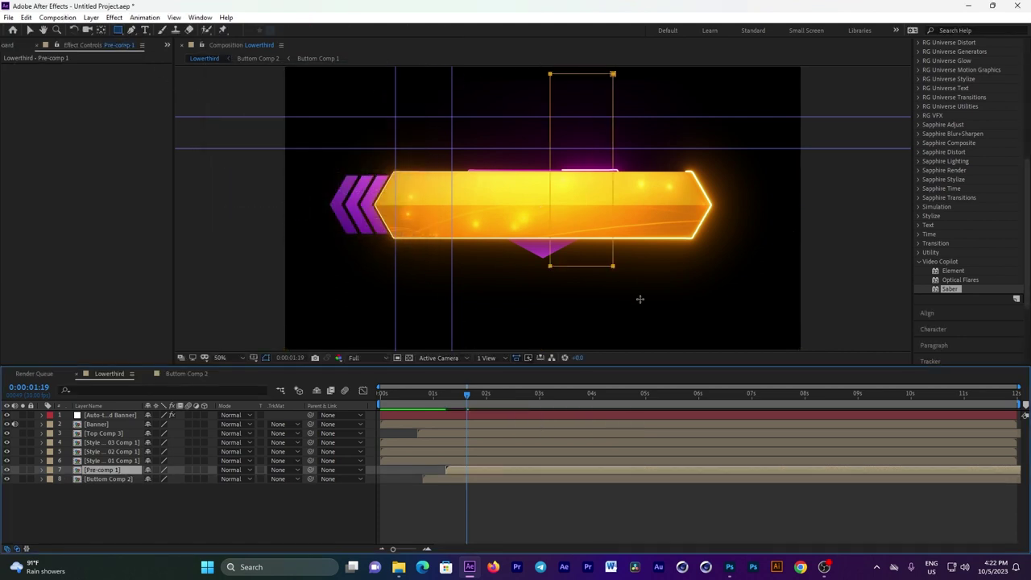
key(space)
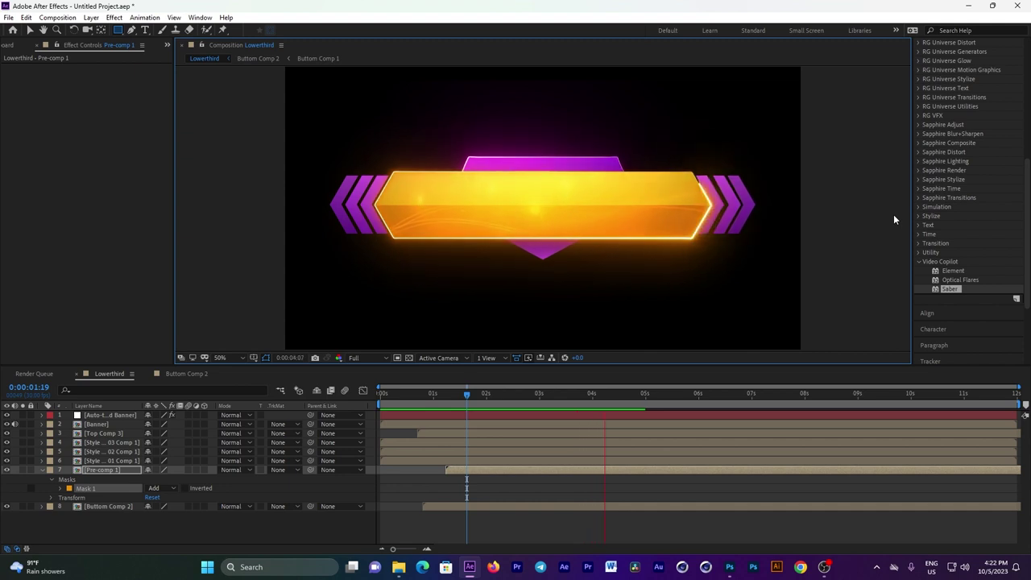
click(455, 395)
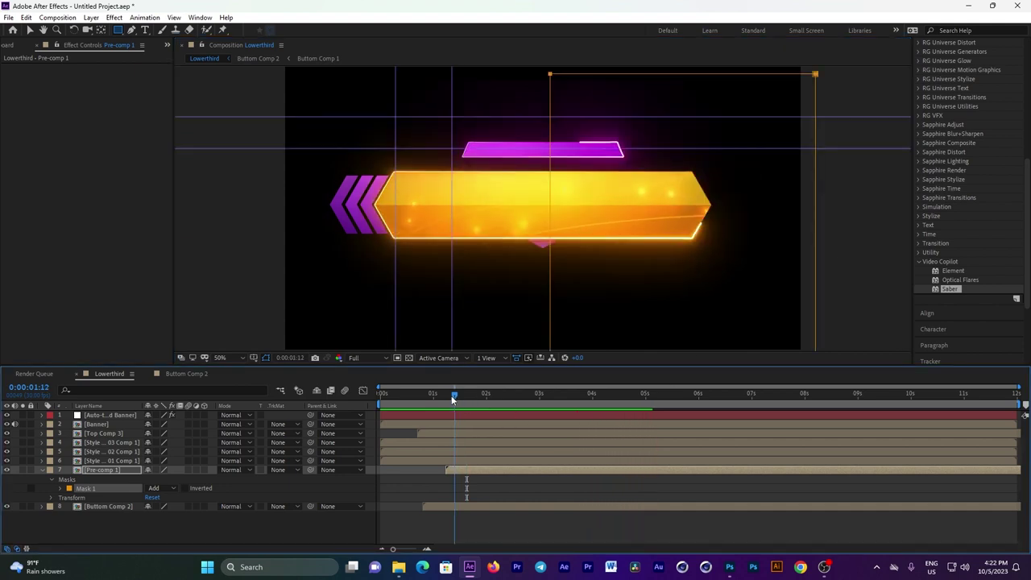
Apply Logo Motion's Enter Right Exit Left preset to the Style Left 01 layer.
drag(454, 394, 386, 394)
click(398, 460)
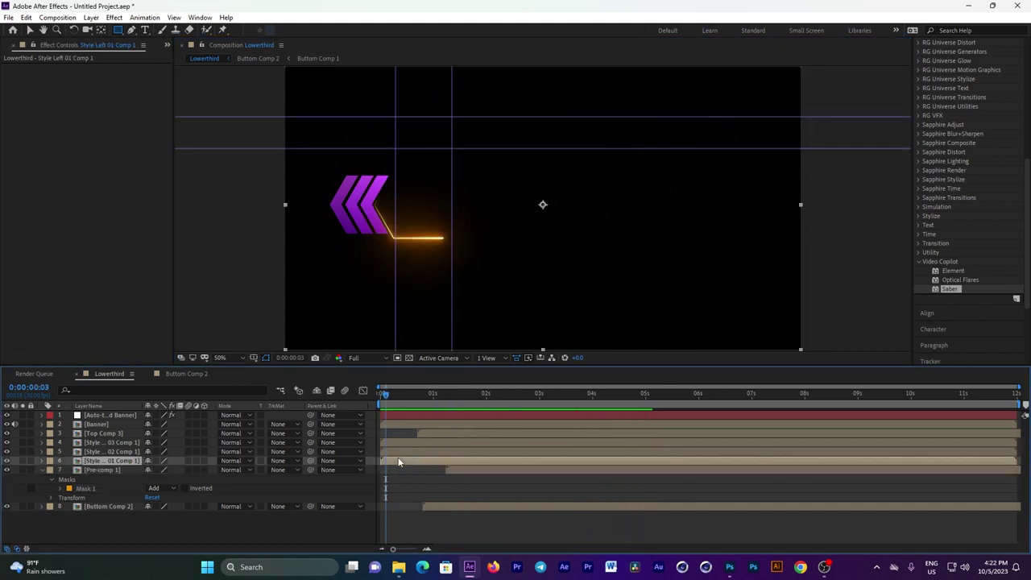
click(166, 46)
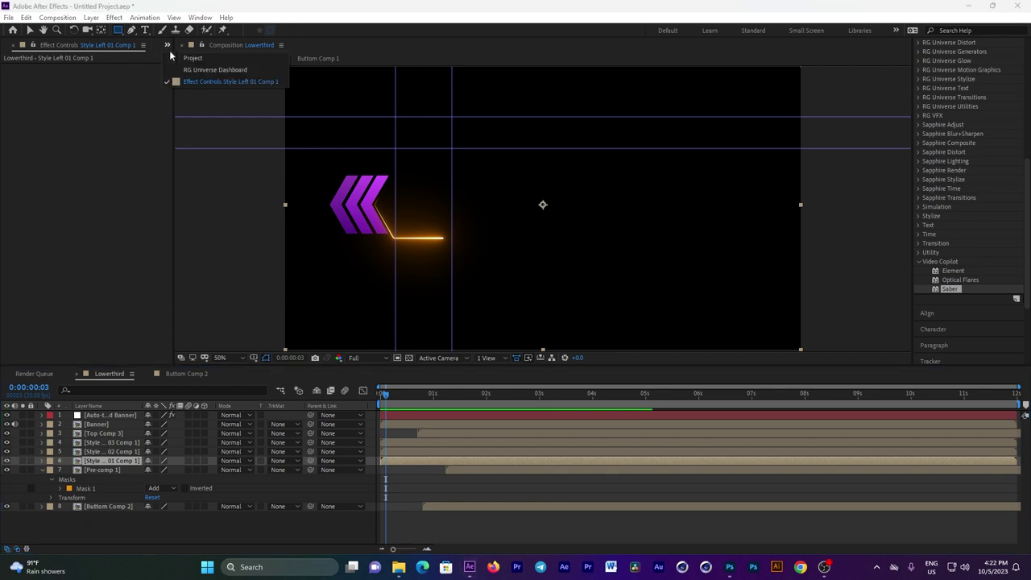
click(188, 69)
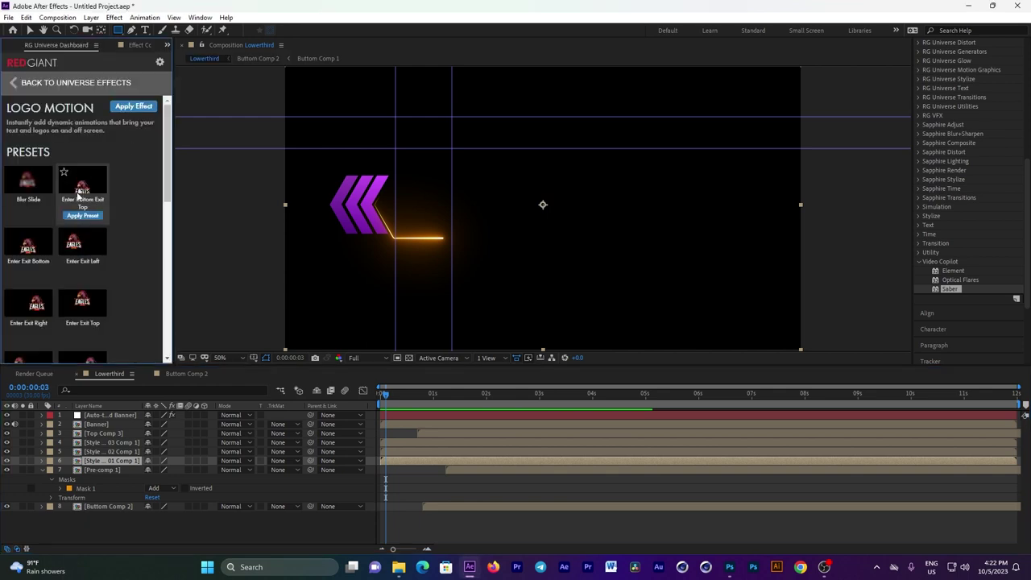
mouse_move(81, 302)
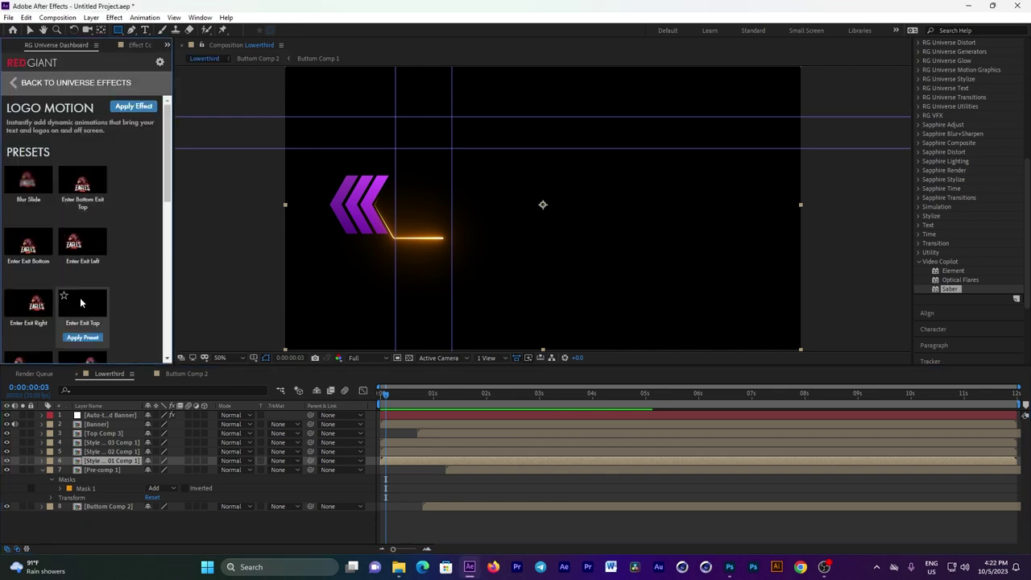
scroll(36, 312, down, 2)
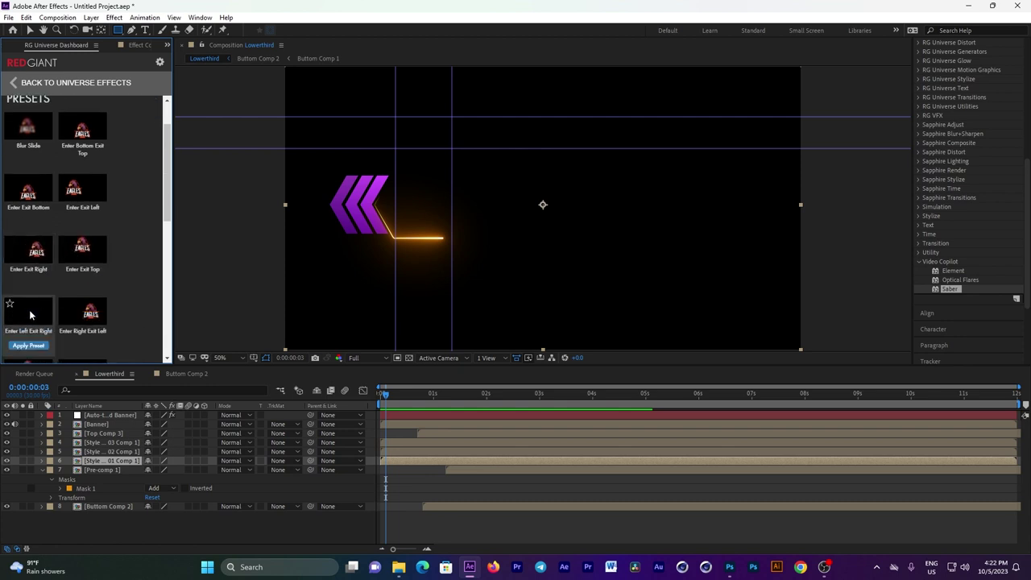
mouse_move(91, 332)
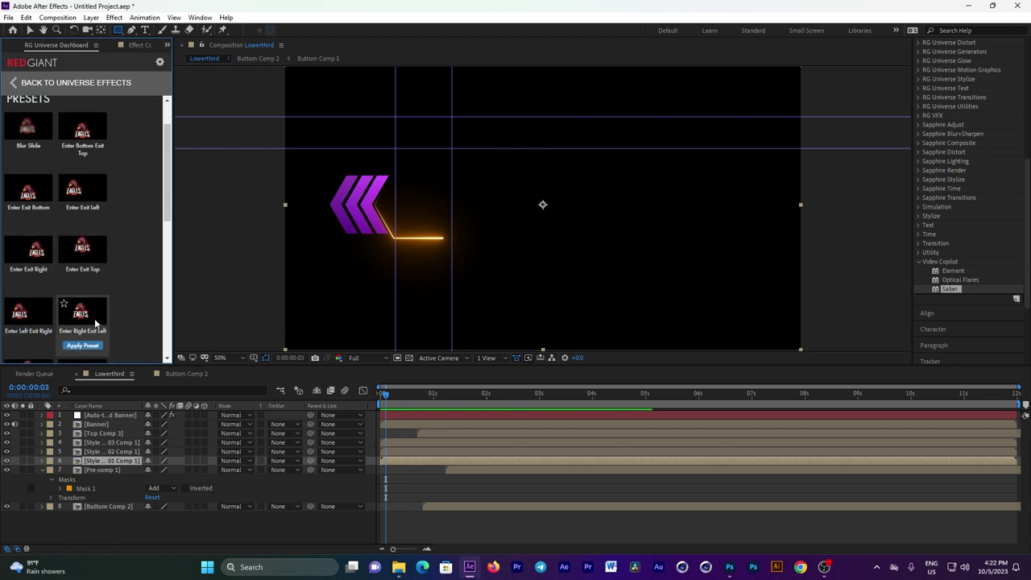
scroll(133, 302, down, 2)
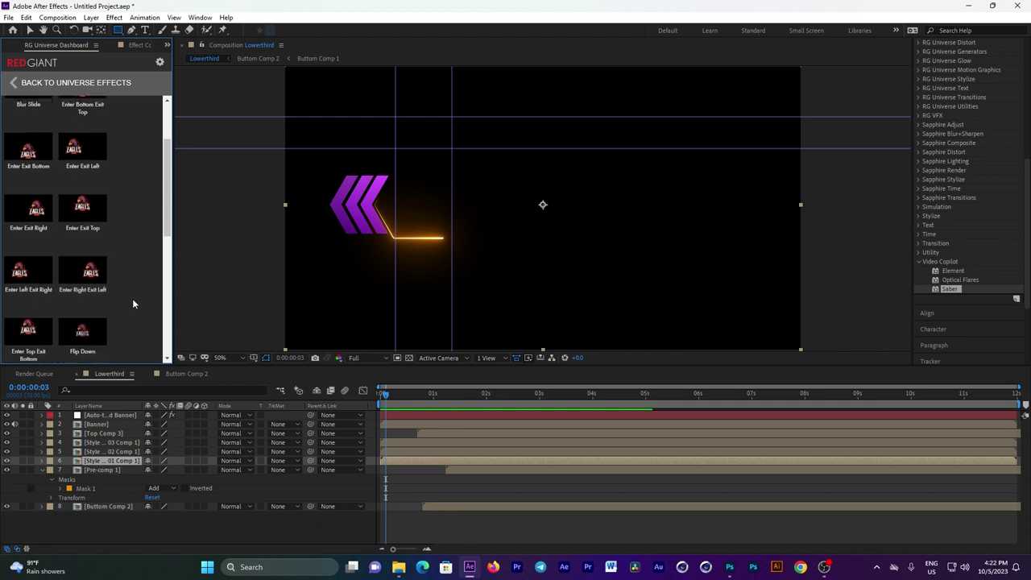
click(79, 293)
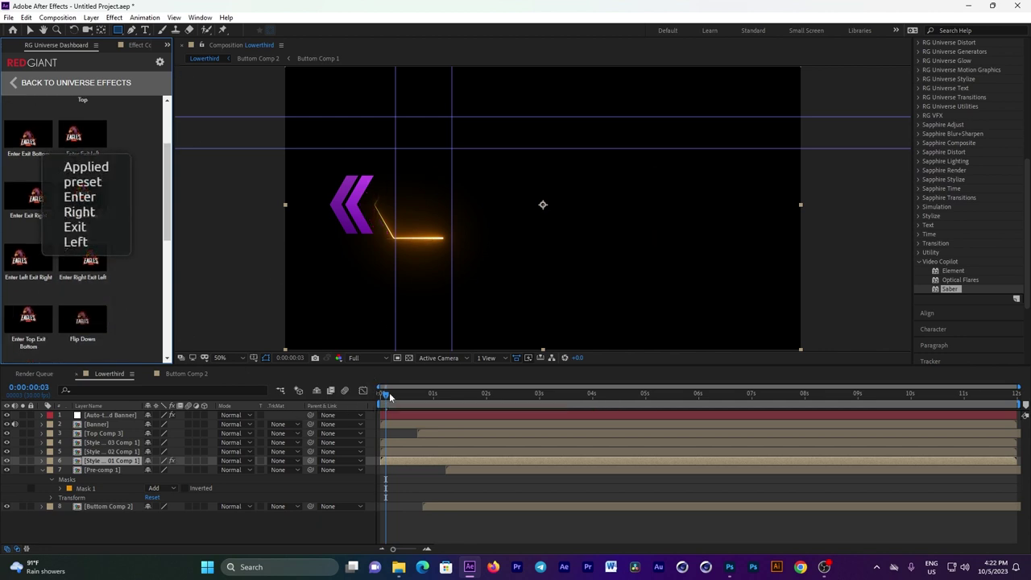
Scrub the timeline to check the new entrance, then undo the last change.
mouse_move(389, 392)
mouse_down()
mouse_move(398, 393)
mouse_move(371, 403)
mouse_up()
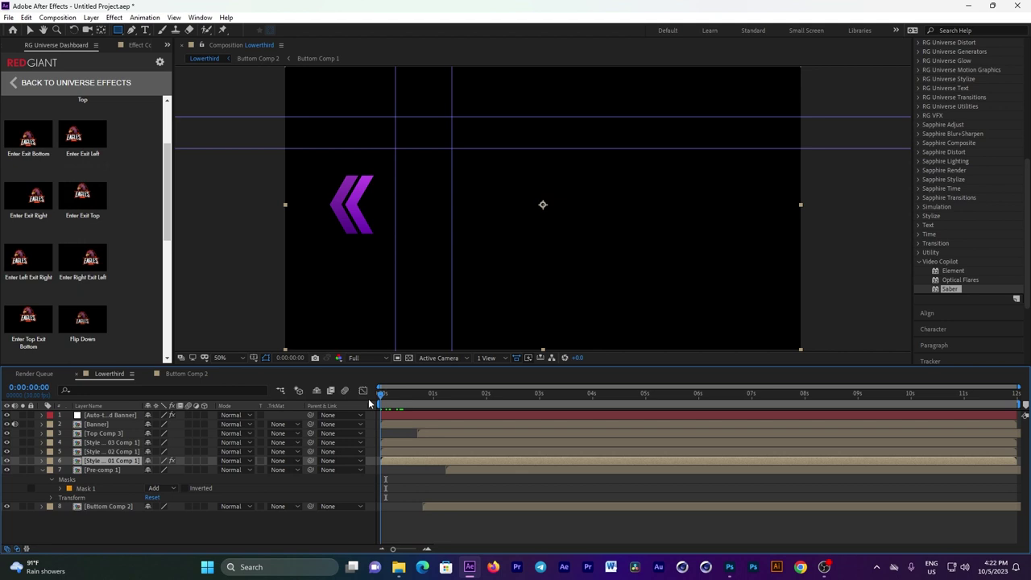
click(140, 47)
key(ctrl+z)
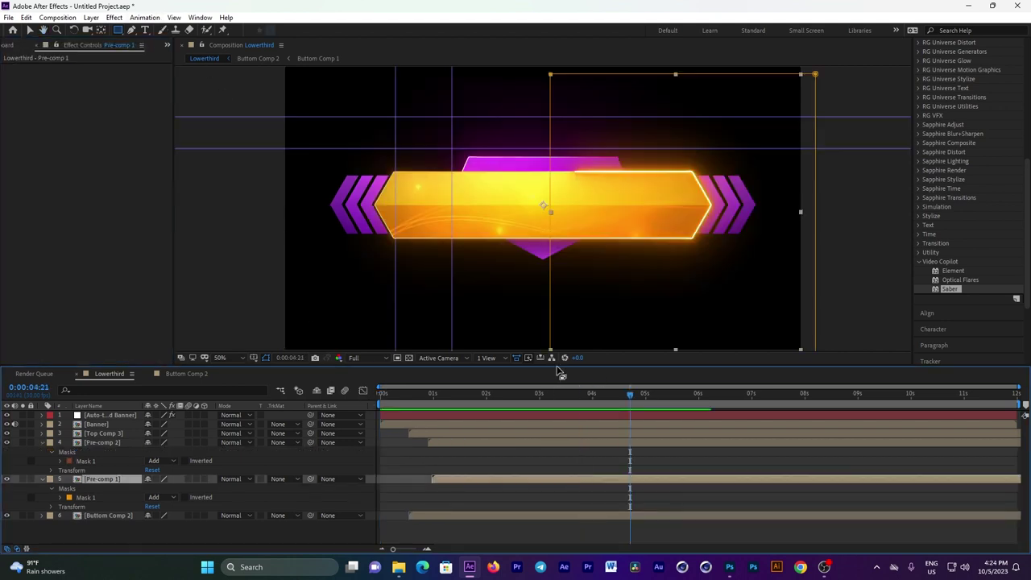
Enlarge the composition viewer, then briefly hide and reshow the Banner layer.
drag(557, 365, 555, 390)
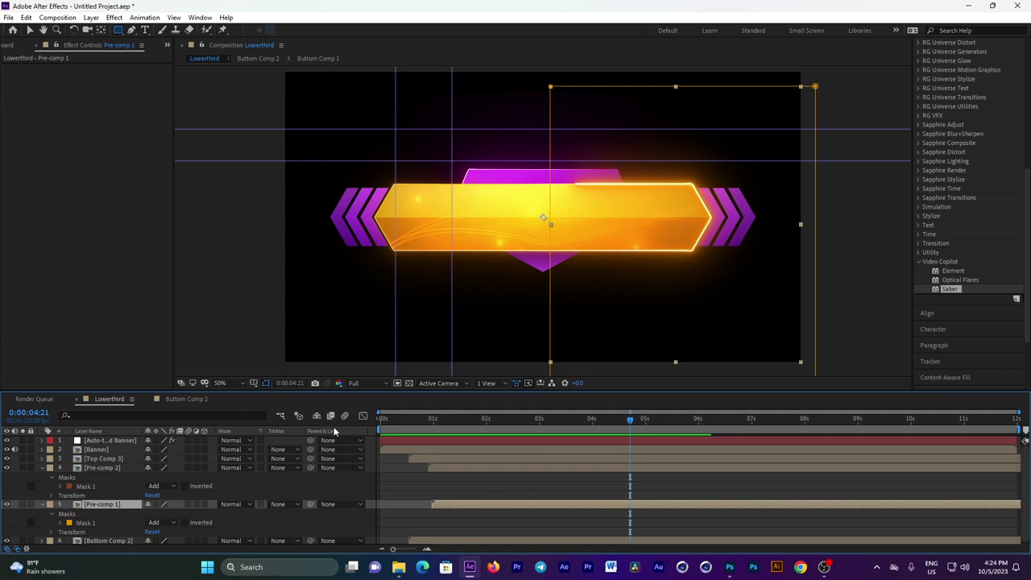
click(101, 449)
click(7, 449)
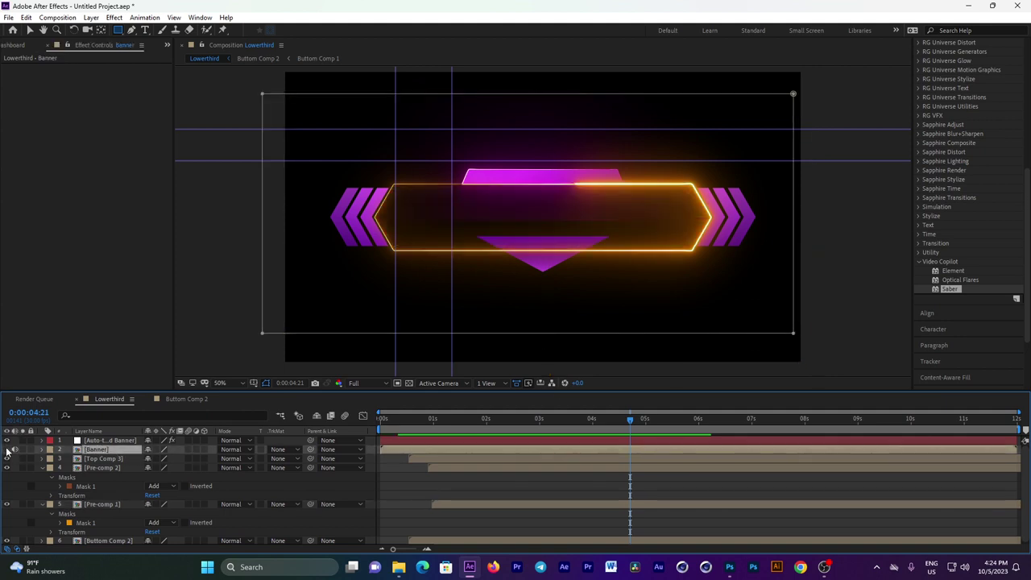
click(8, 450)
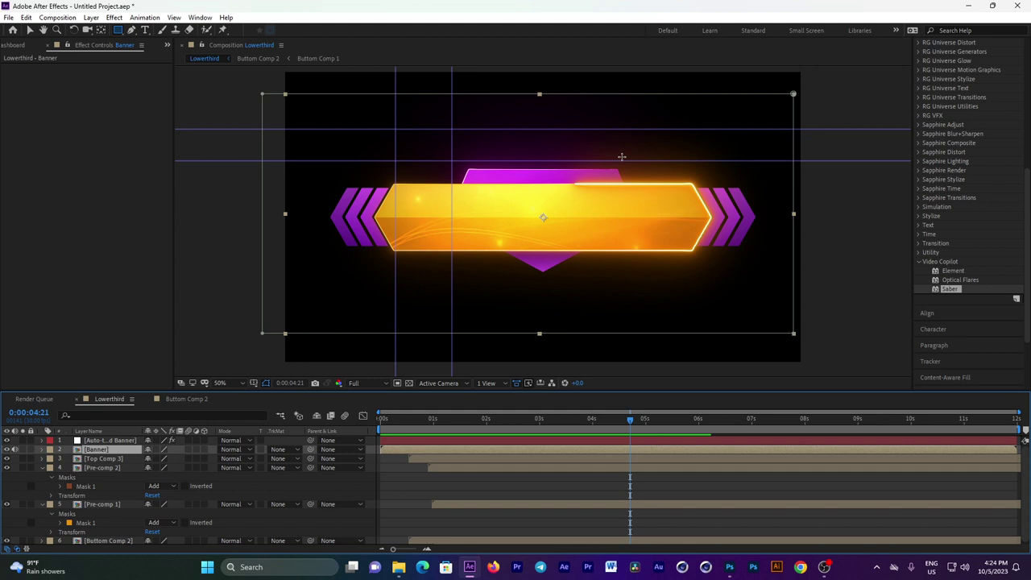
Move the playhead to 0:00:01:23 and toggle the Banner layer's visibility off and on to compare.
click(474, 419)
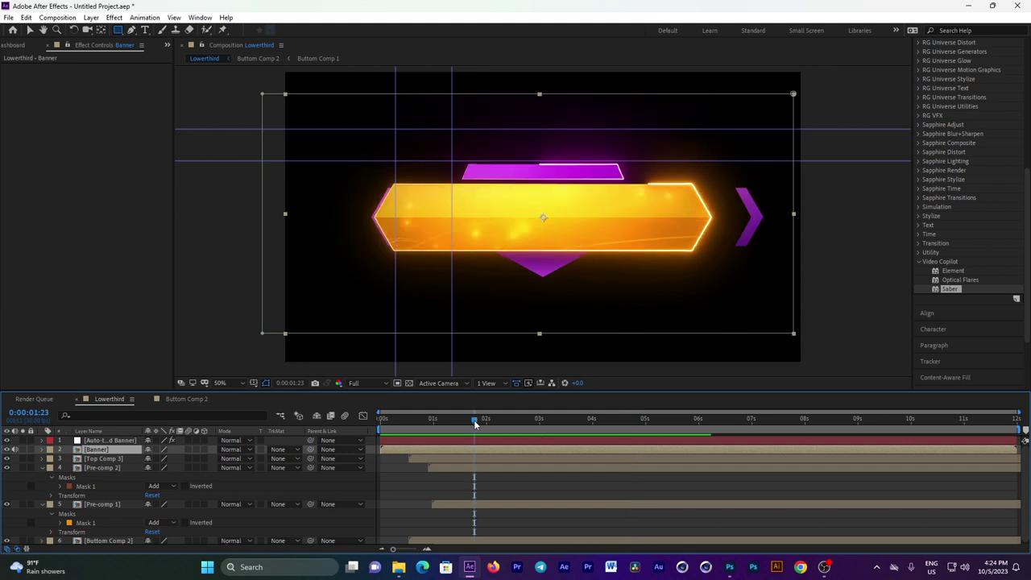
click(31, 30)
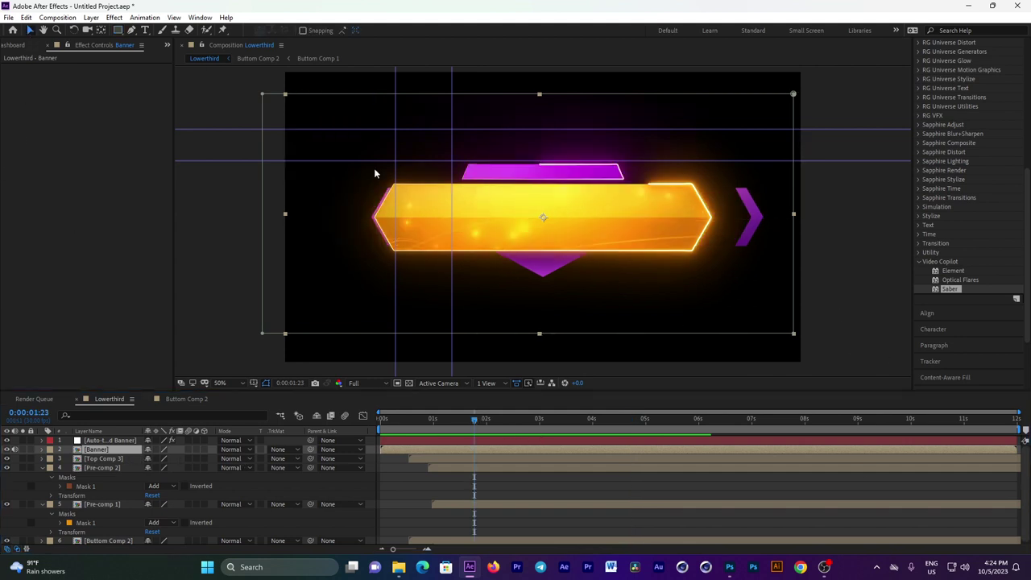
click(6, 450)
click(7, 450)
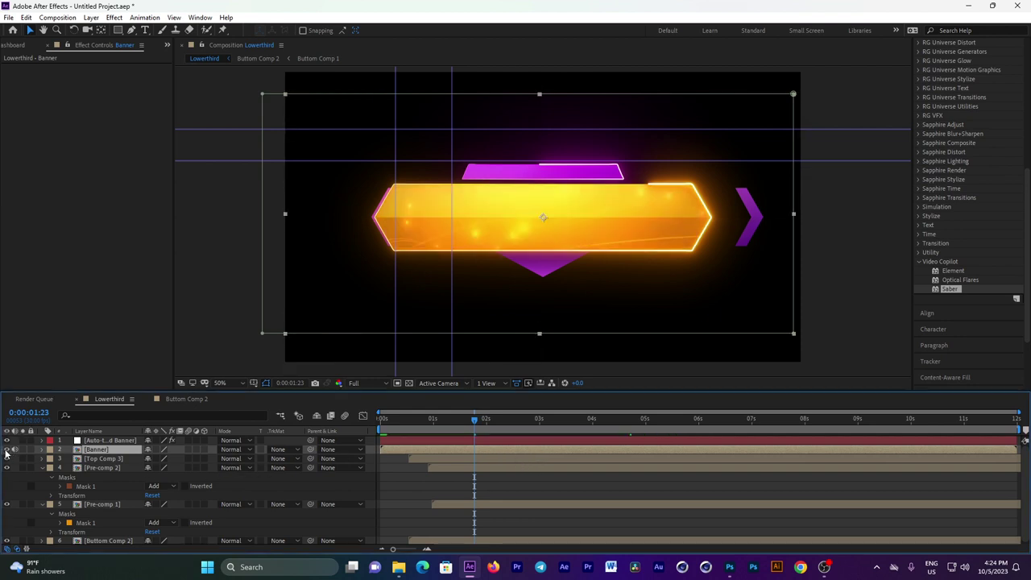
Pre-compose the Banner layer into Banner Comp 2, then duplicate the new precomp layer.
right_click(528, 449)
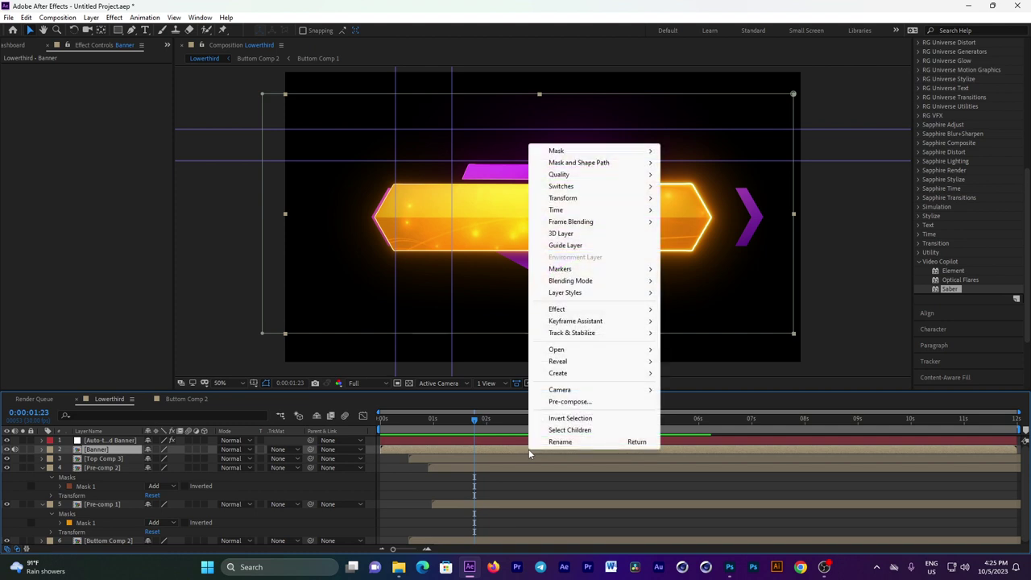
click(570, 402)
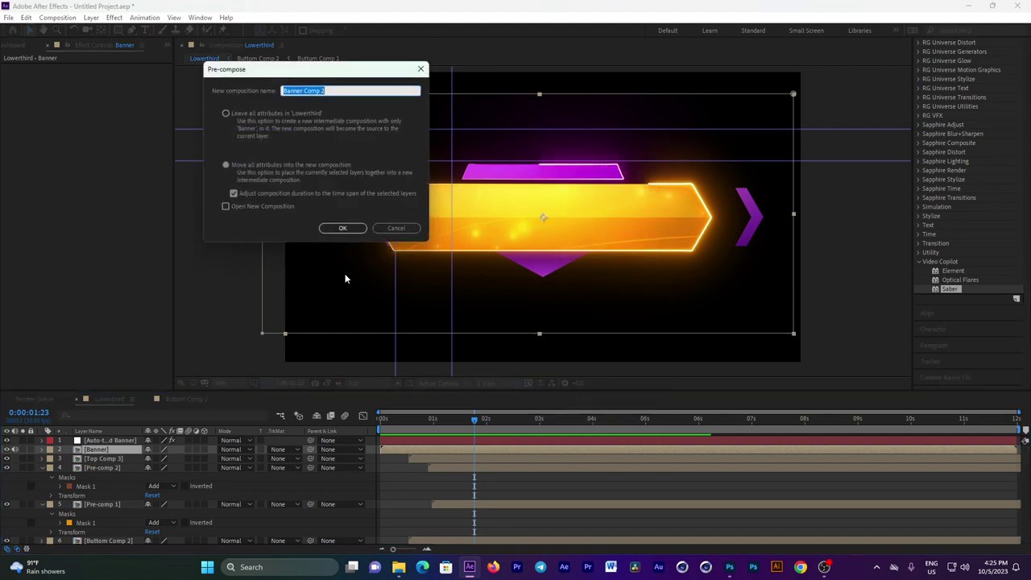
click(346, 227)
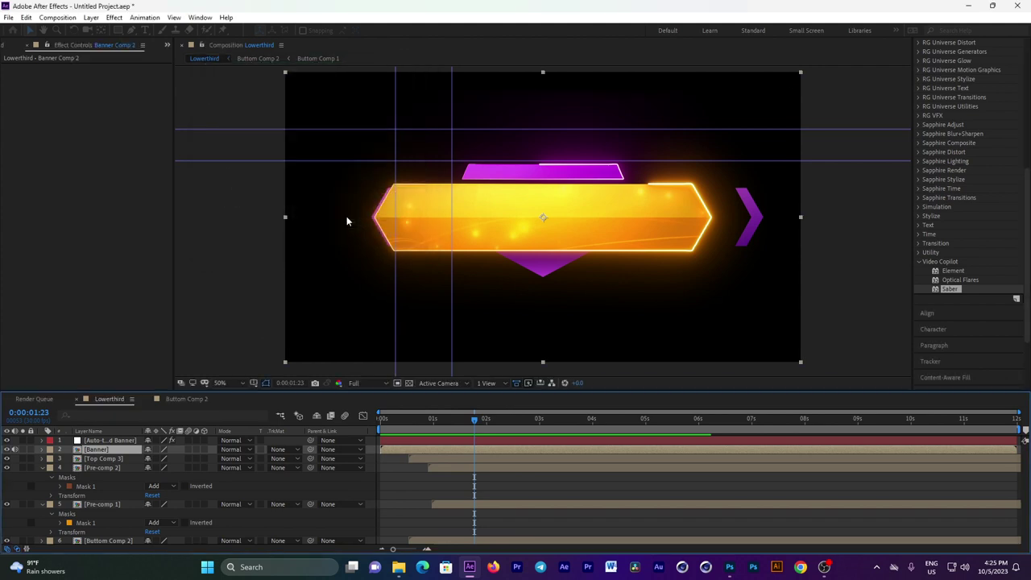
click(468, 441)
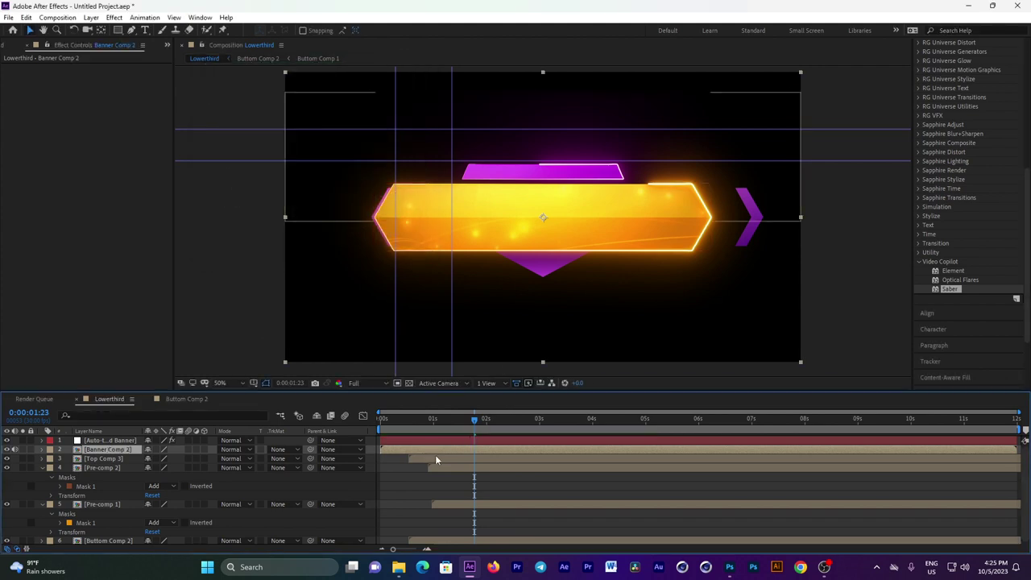
key(ctrl+d)
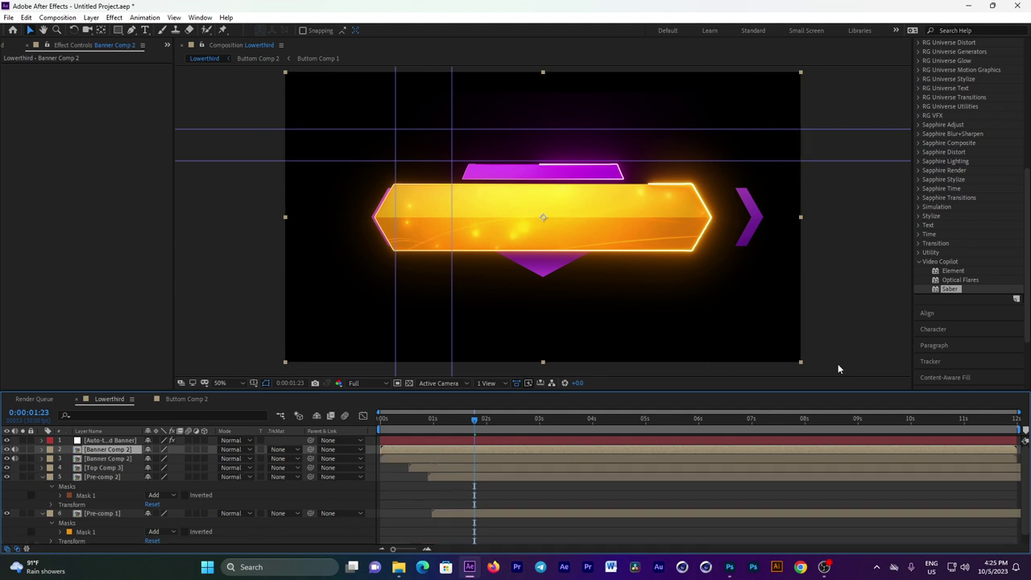
Apply a white Fill effect to the top Banner Comp 2 layer.
scroll(996, 135, up, 5)
scroll(965, 53, up, 2)
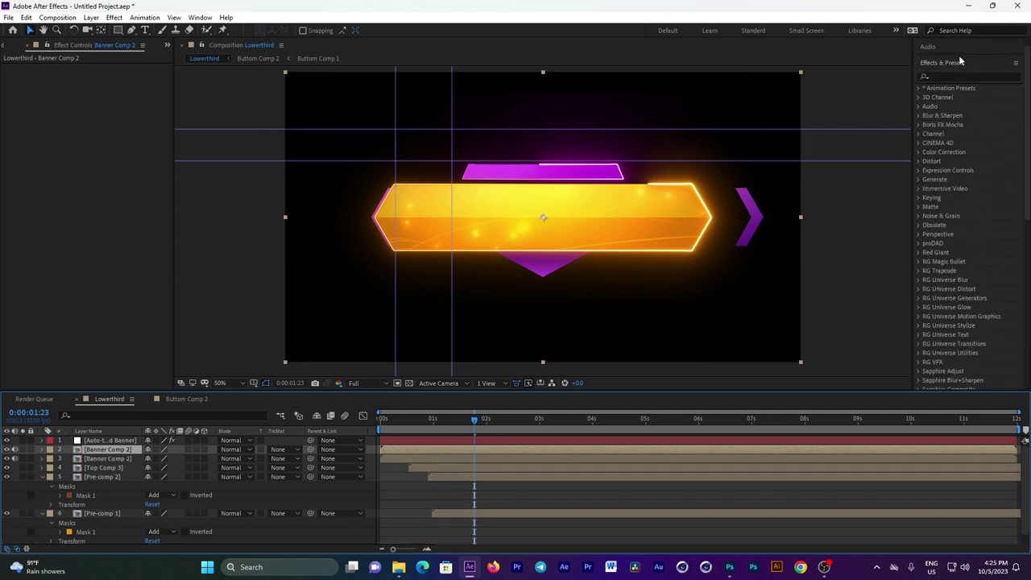
click(941, 75)
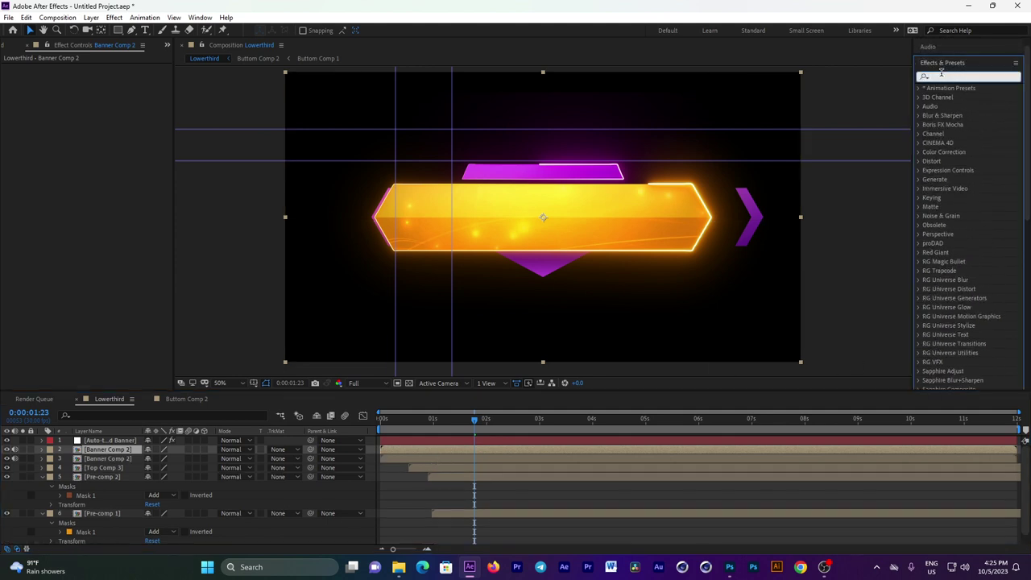
text(fill)
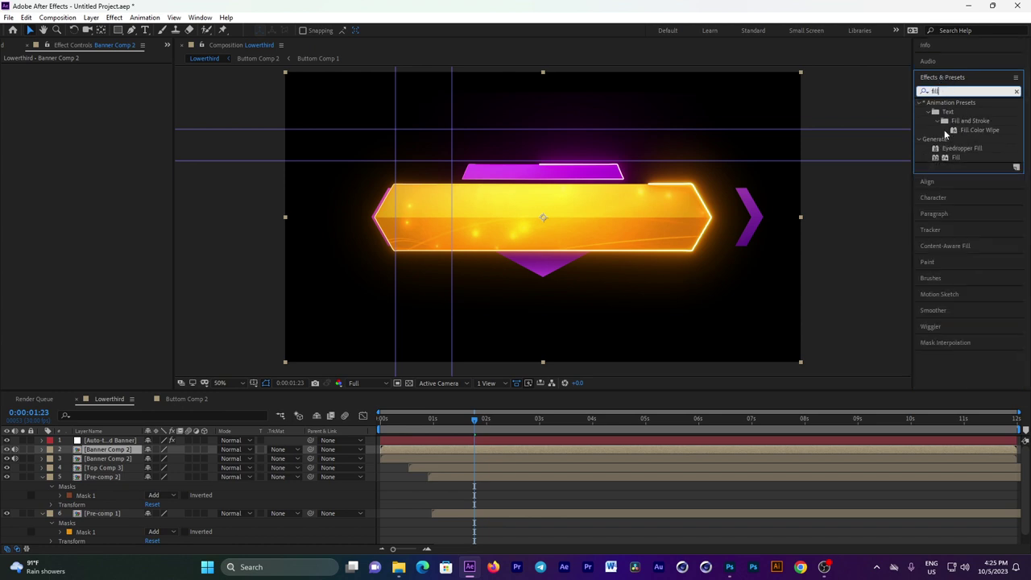
drag(950, 158, 590, 450)
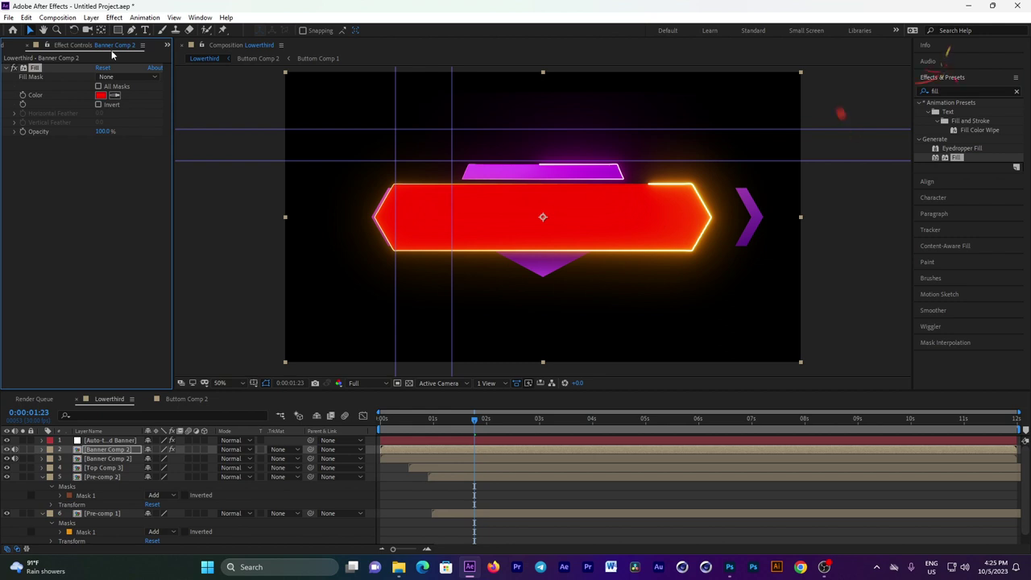
click(100, 95)
click(228, 58)
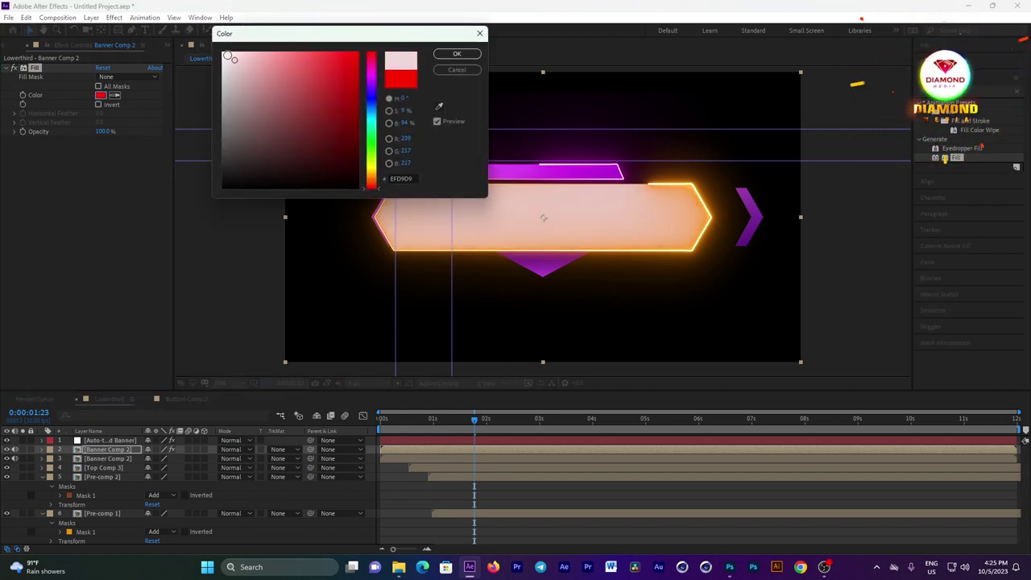
click(452, 54)
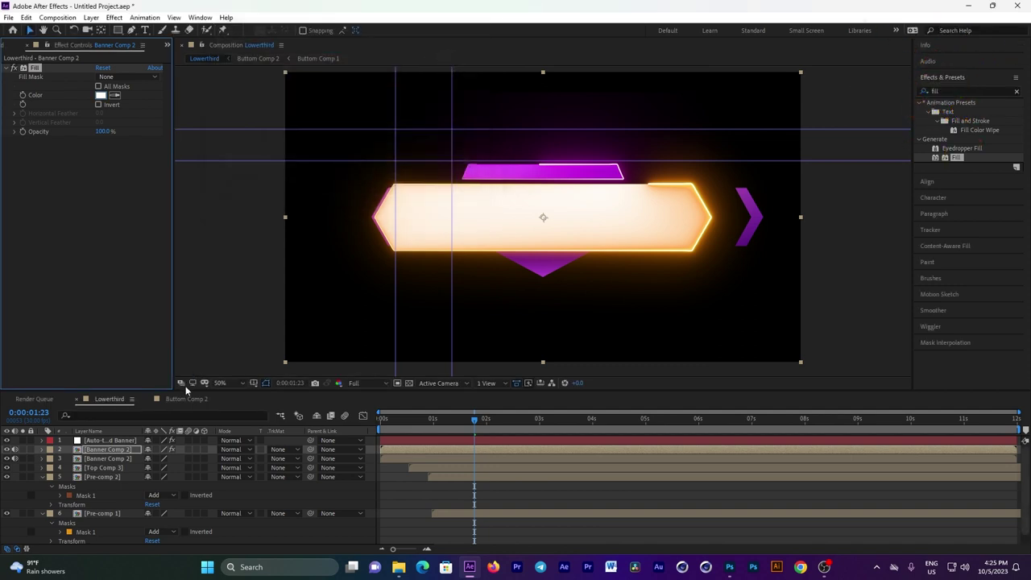
Lower the top Banner Comp 2 layer's opacity to about 48%.
click(42, 450)
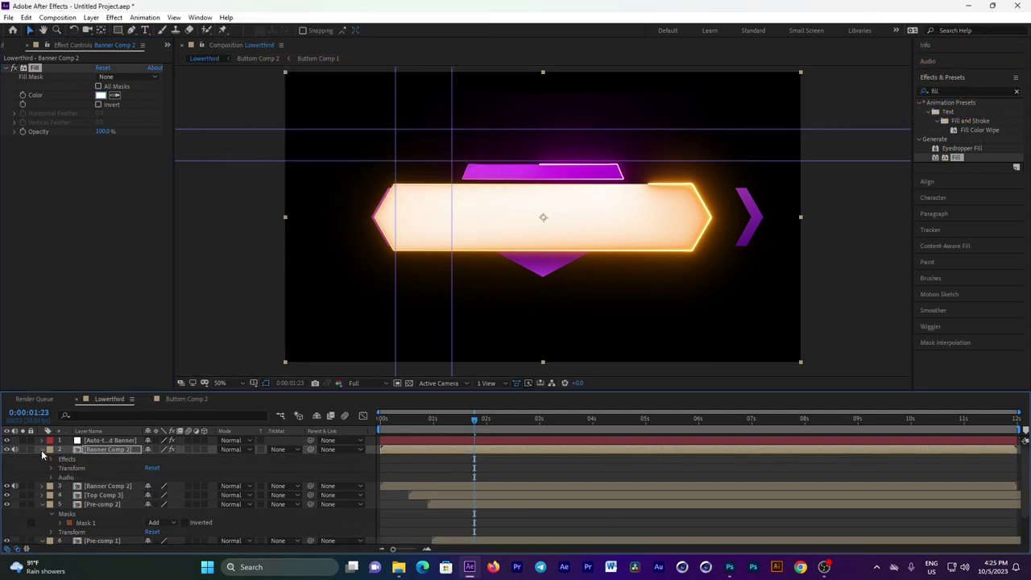
click(52, 469)
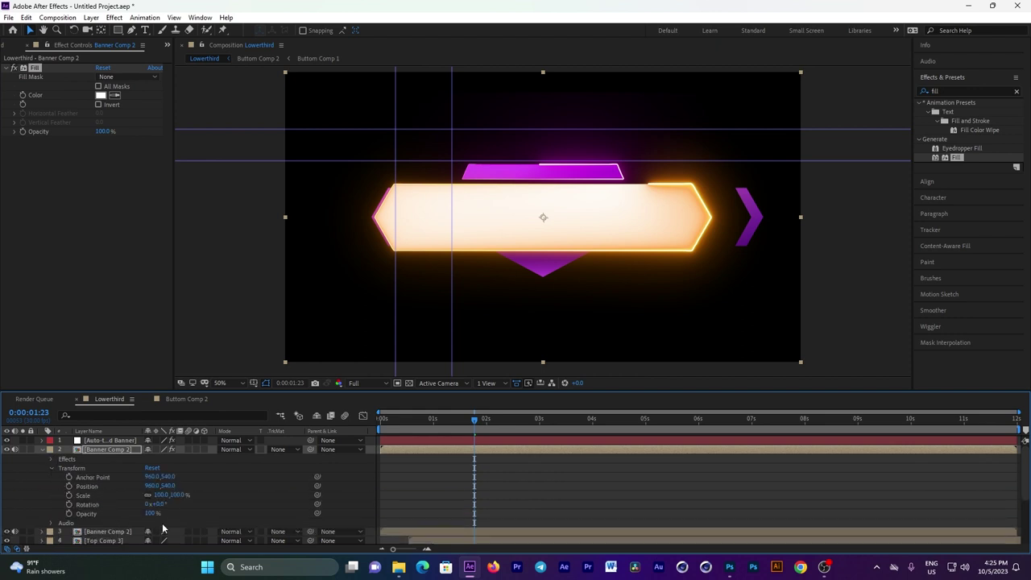
drag(149, 513, 130, 518)
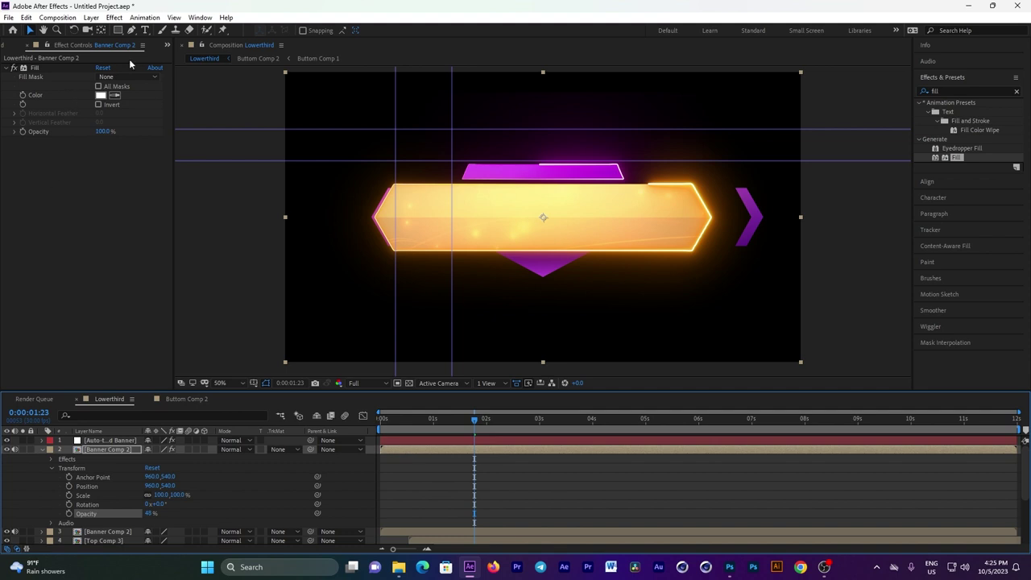
click(132, 30)
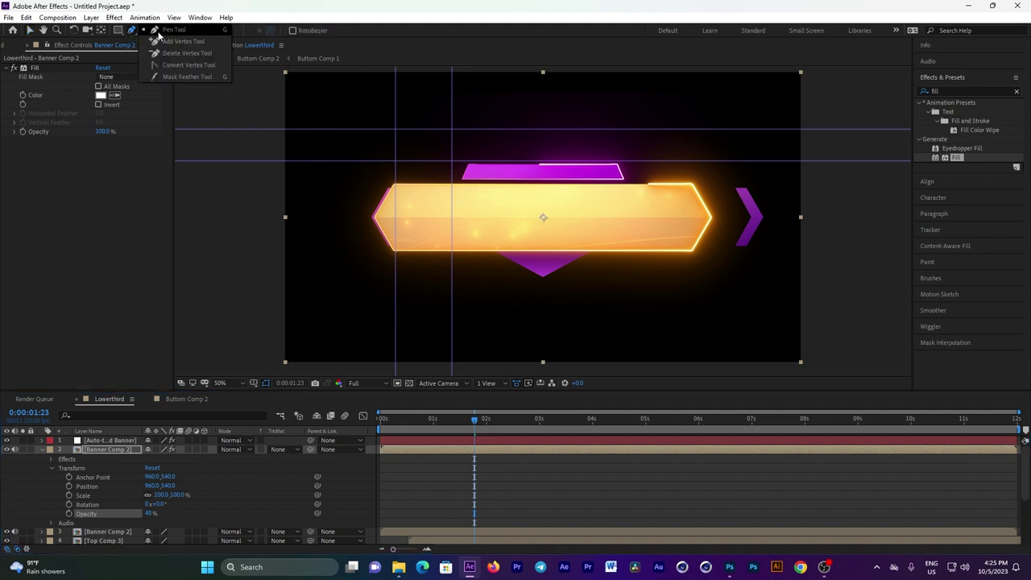
Draw a closed four-point slanted mask strip across the banner copy.
click(513, 114)
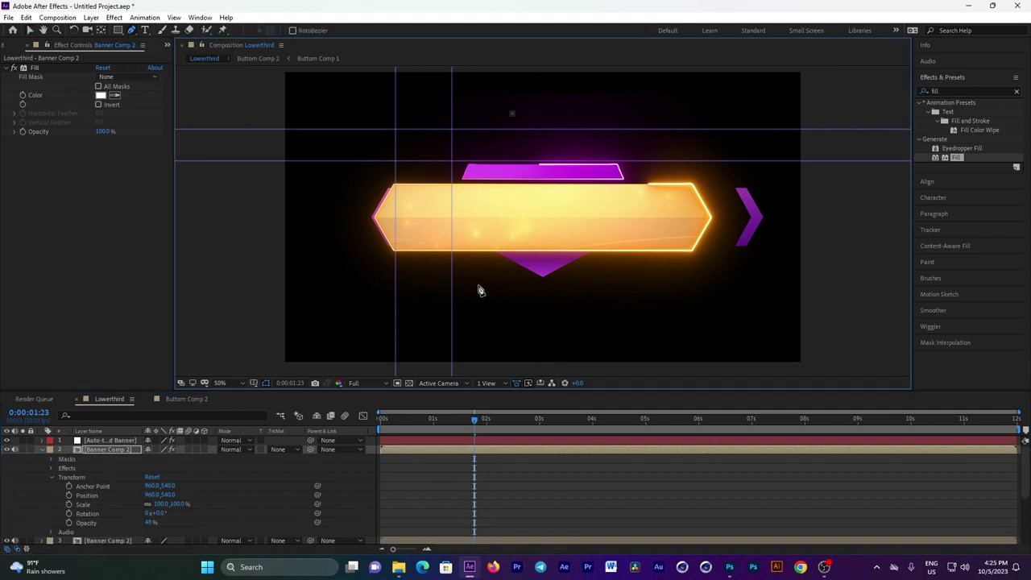
click(475, 300)
click(549, 302)
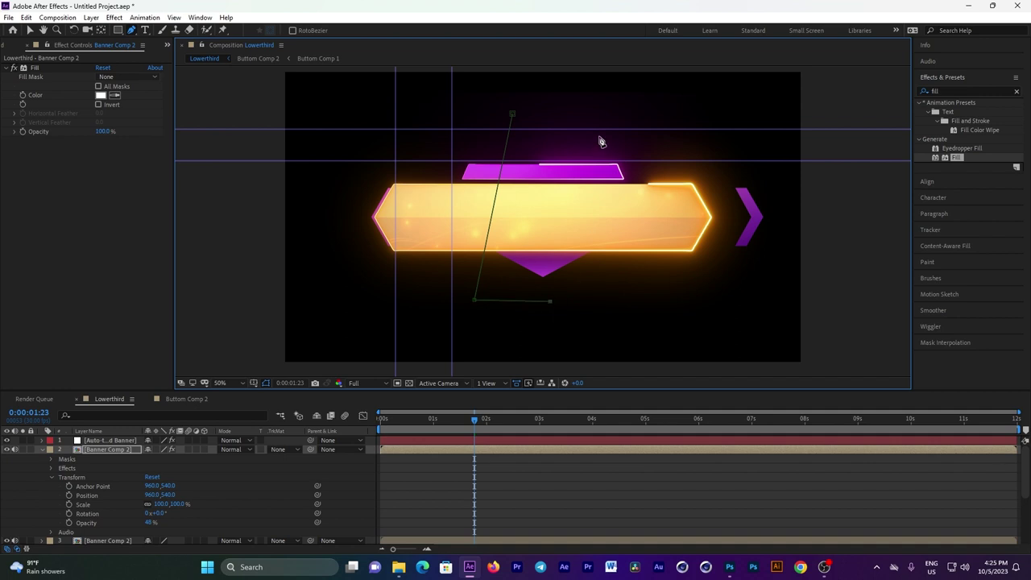
drag(600, 129, 601, 131)
click(594, 132)
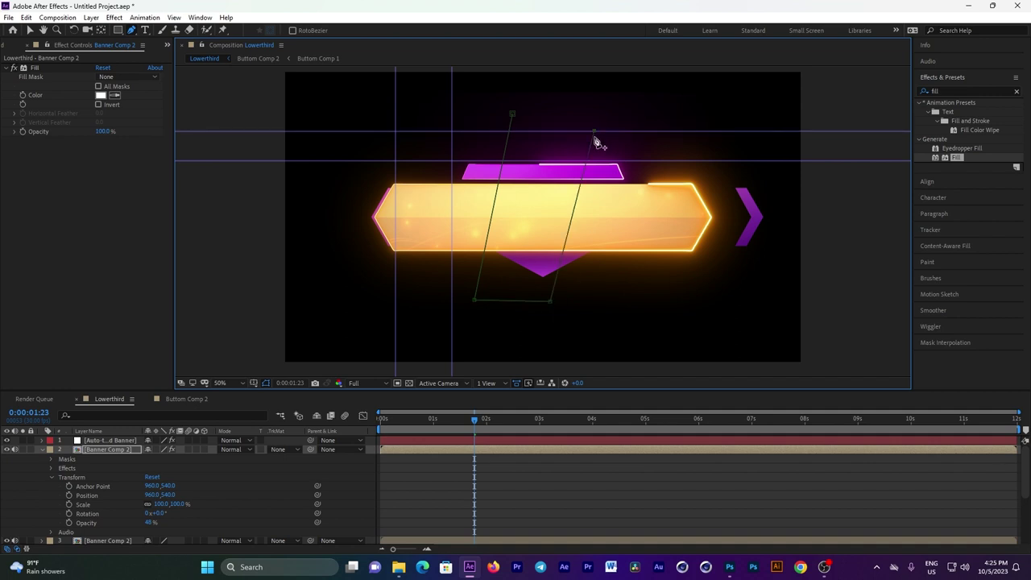
drag(596, 126, 588, 119)
click(512, 114)
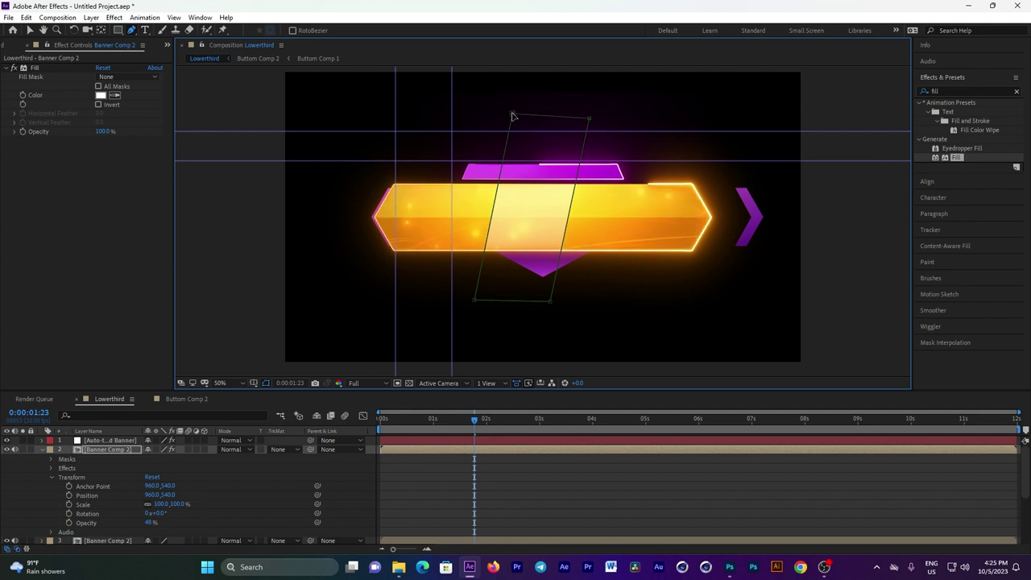
Set a Mask Path keyframe for Mask 1 at 0:00:01:12.
click(51, 460)
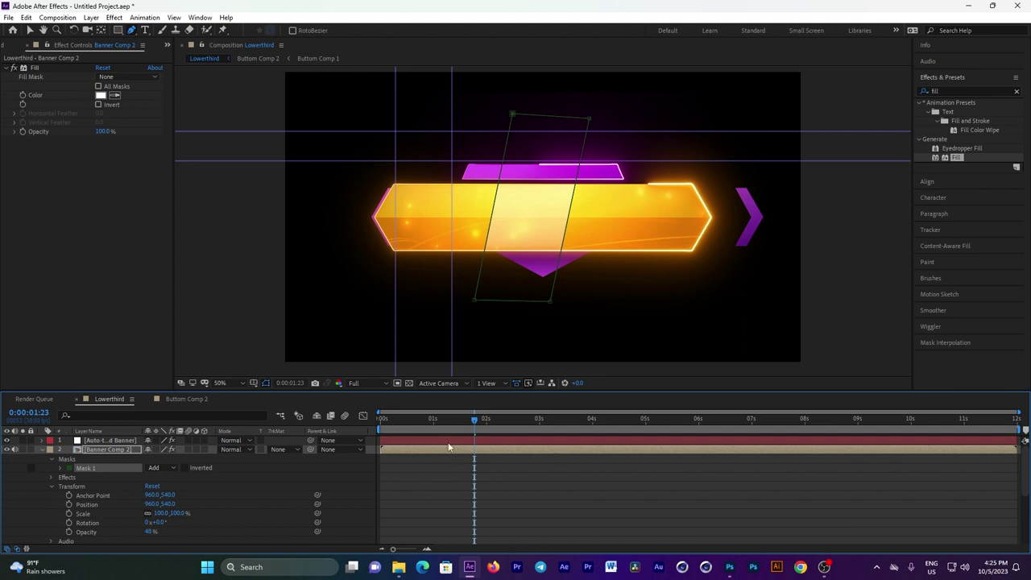
click(434, 420)
drag(436, 420, 454, 421)
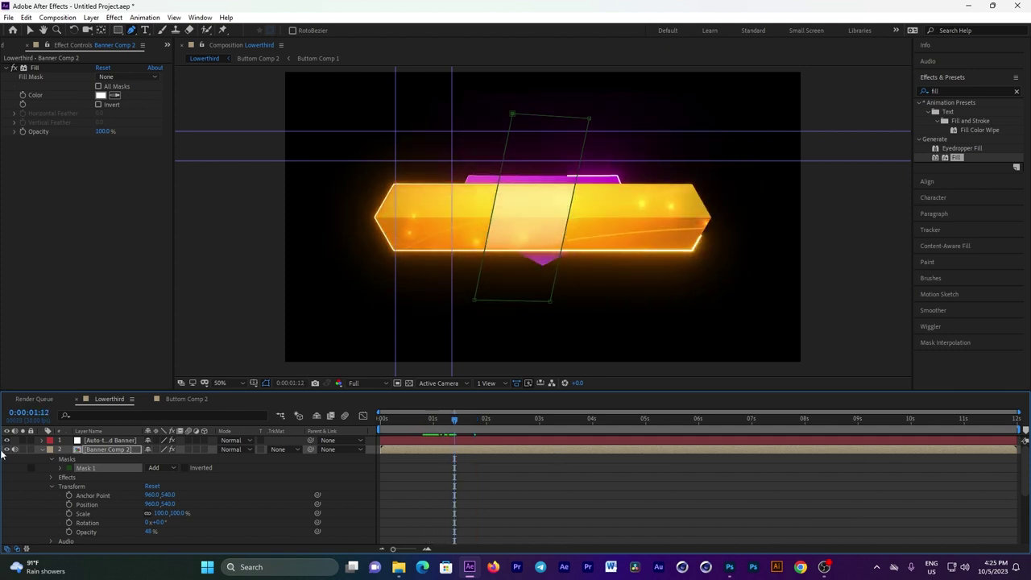
click(60, 468)
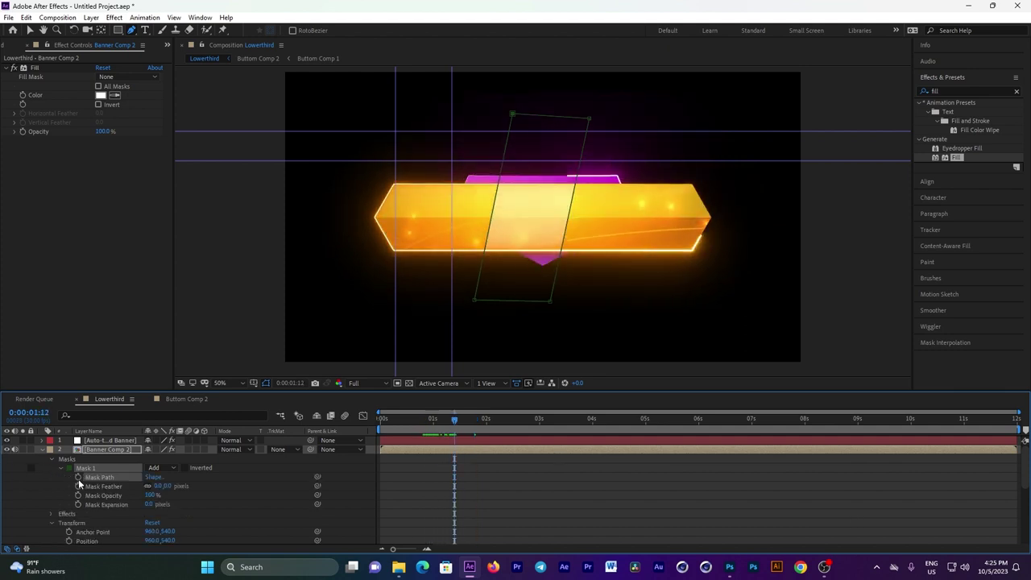
click(78, 478)
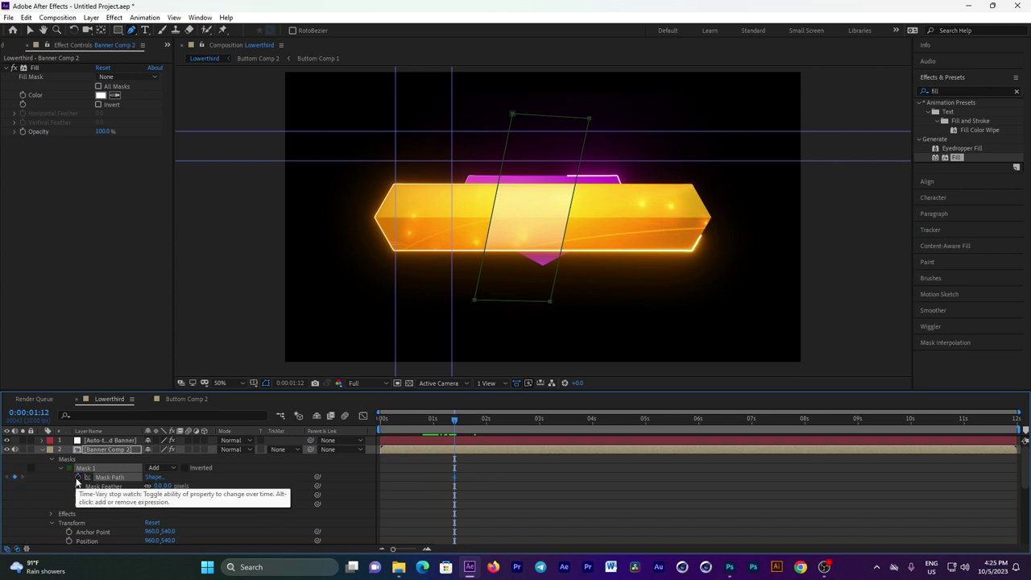
Free-transform the shine mask strip to the left of the banner.
click(29, 30)
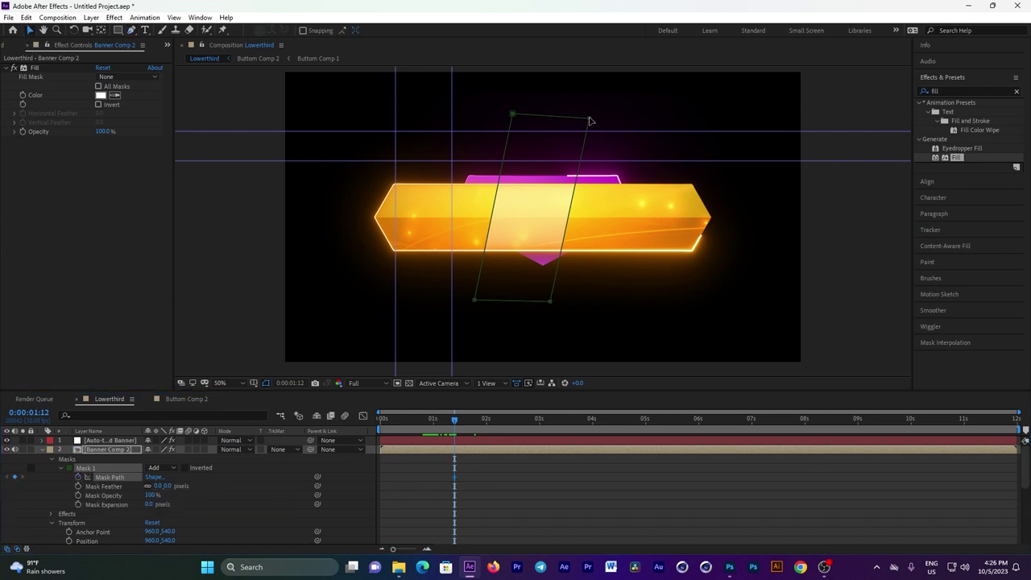
click(590, 121)
double_click(556, 190)
drag(553, 193, 289, 199)
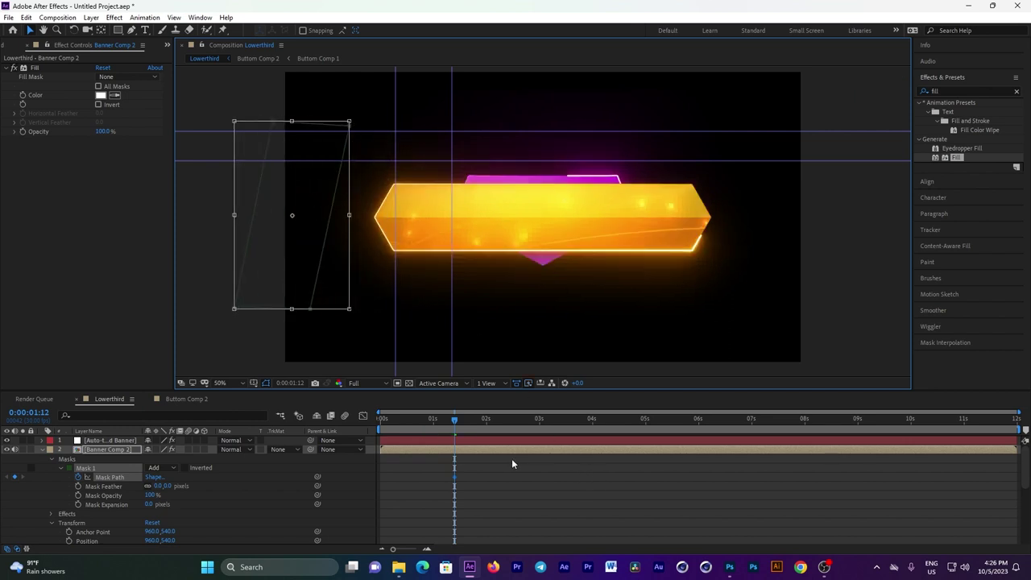
key(Return)
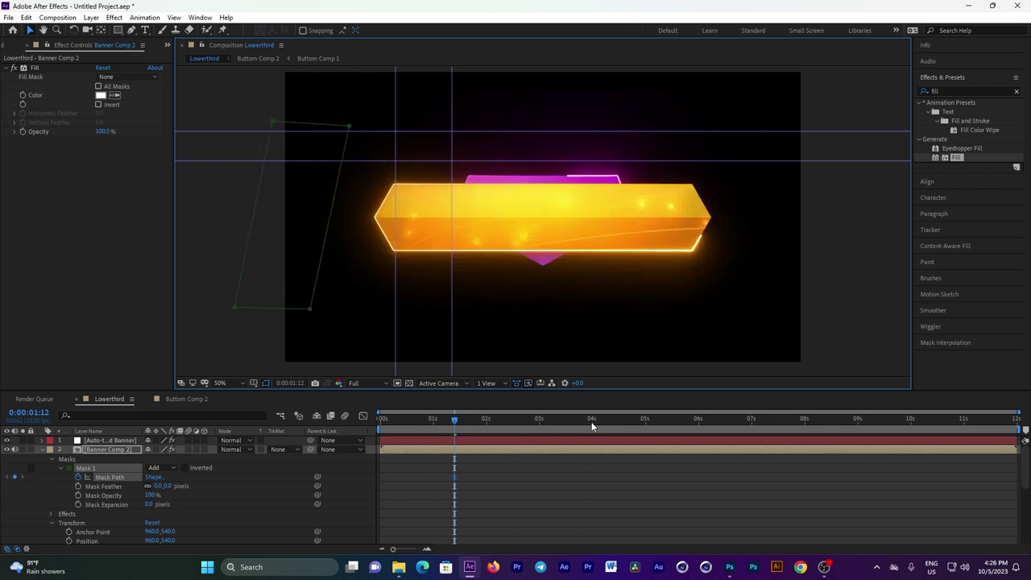
At 0:00:04:14, move the shine mask past the banner's right end and preview.
drag(592, 426, 617, 427)
click(350, 128)
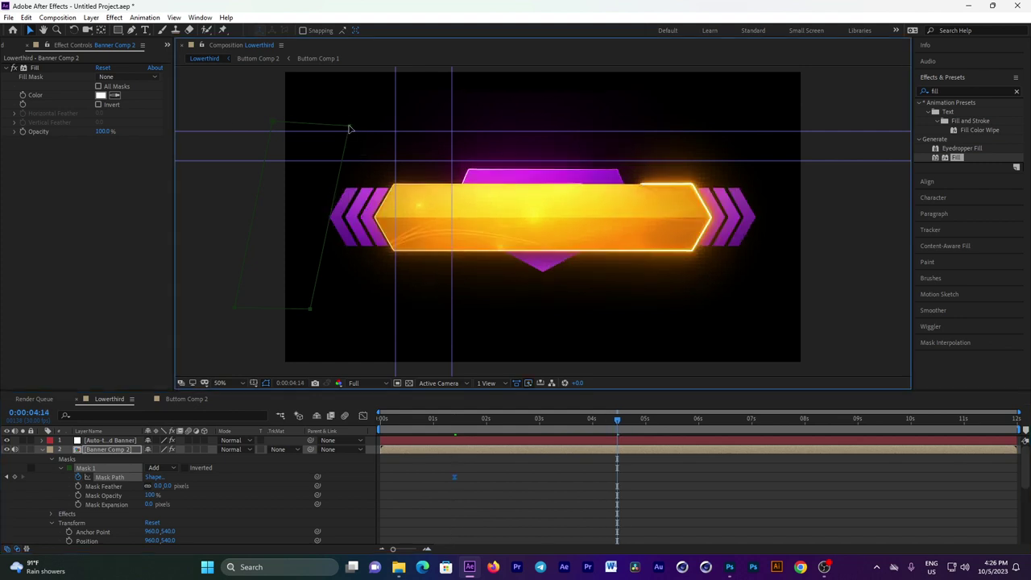
double_click(350, 129)
drag(326, 171, 809, 174)
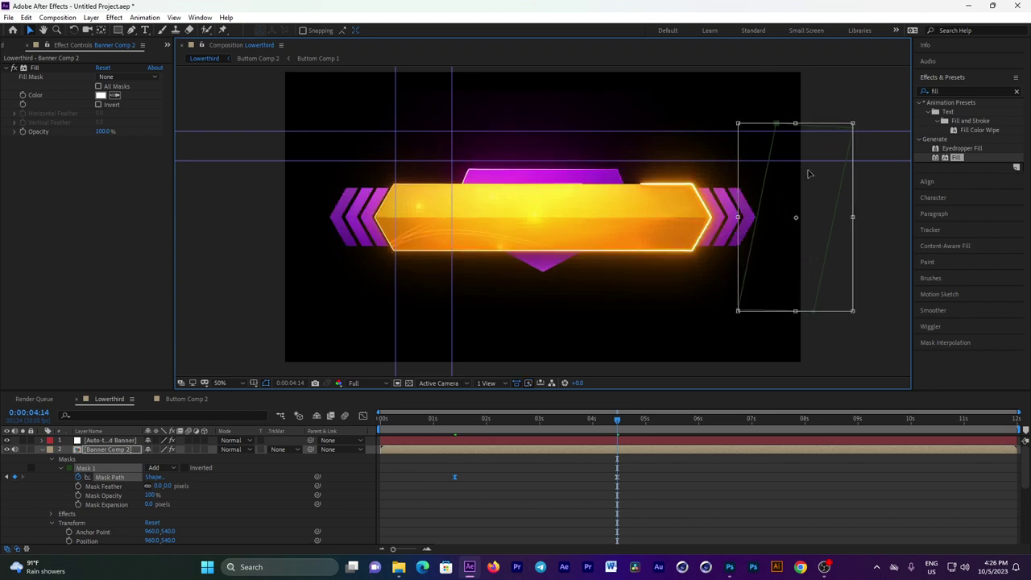
key(Return)
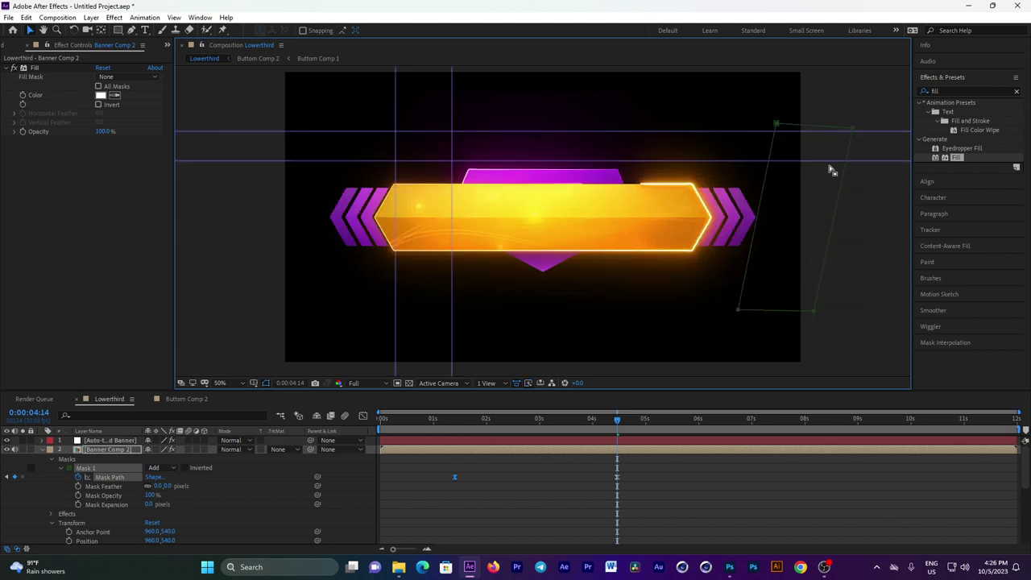
key(space)
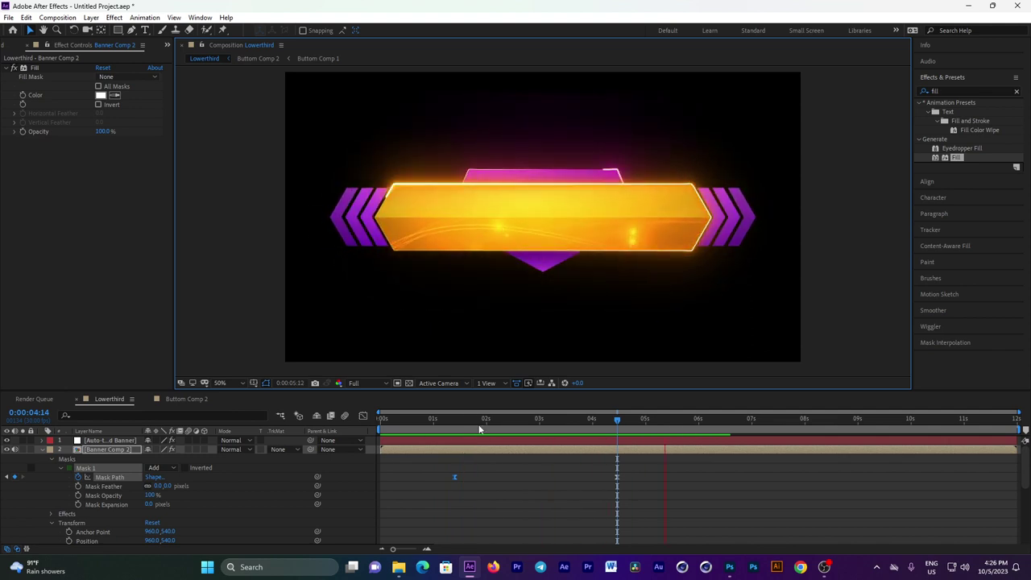
Set the shine layer's opacity to 43%, collapse its properties, and duplicate it.
drag(509, 421, 553, 421)
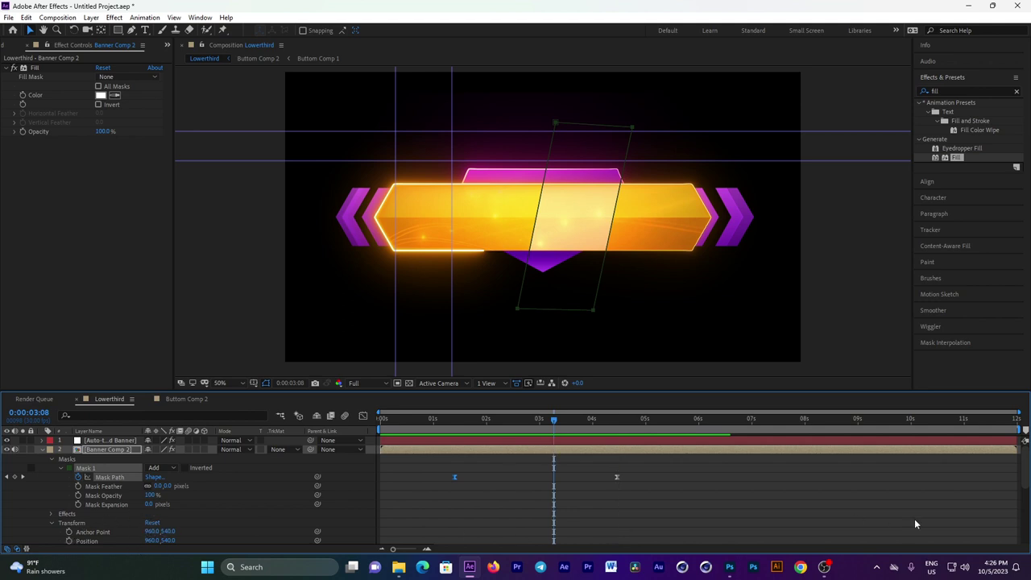
scroll(1019, 481, down, 3)
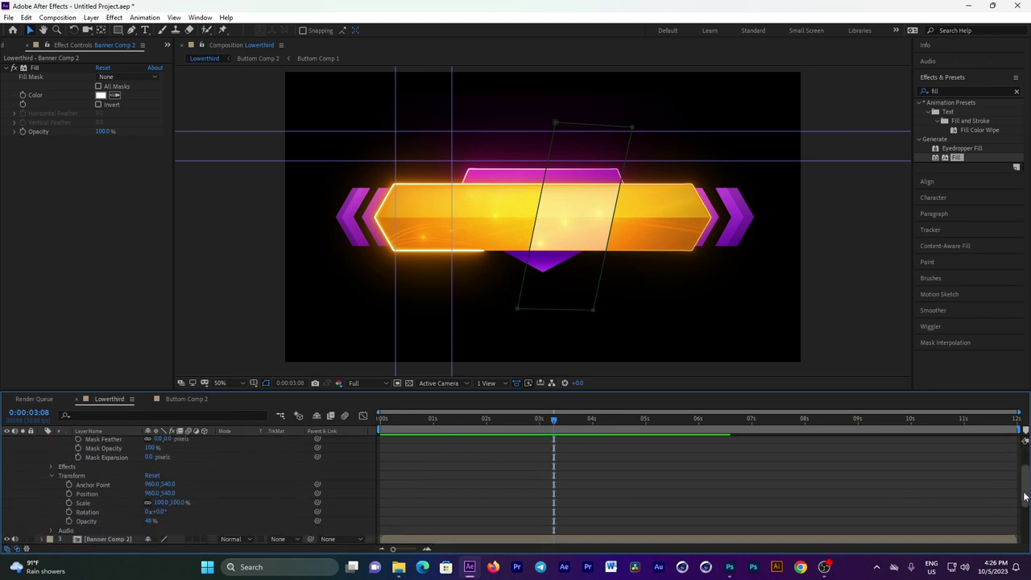
key(Return)
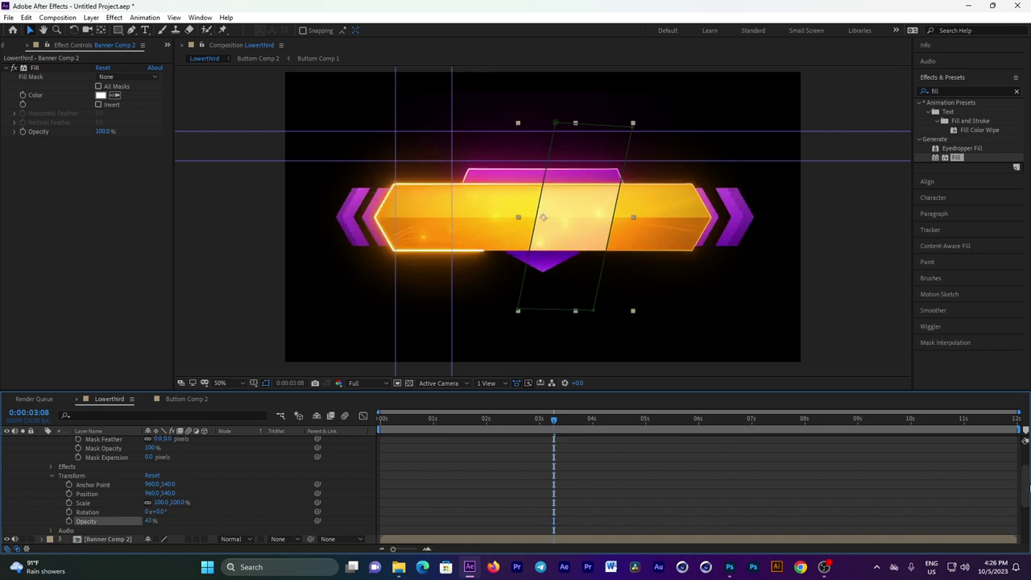
scroll(863, 469, up, 3)
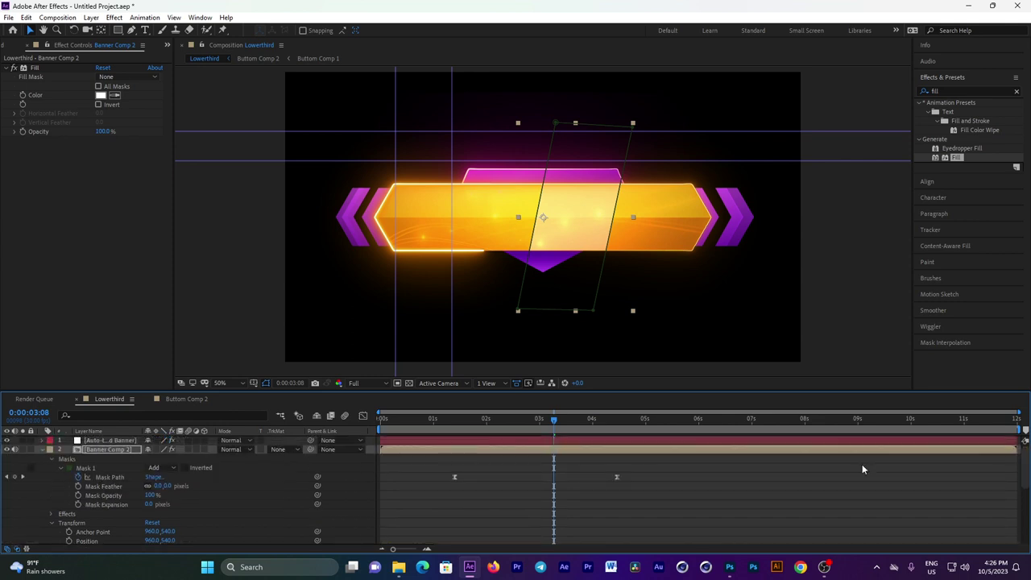
click(43, 450)
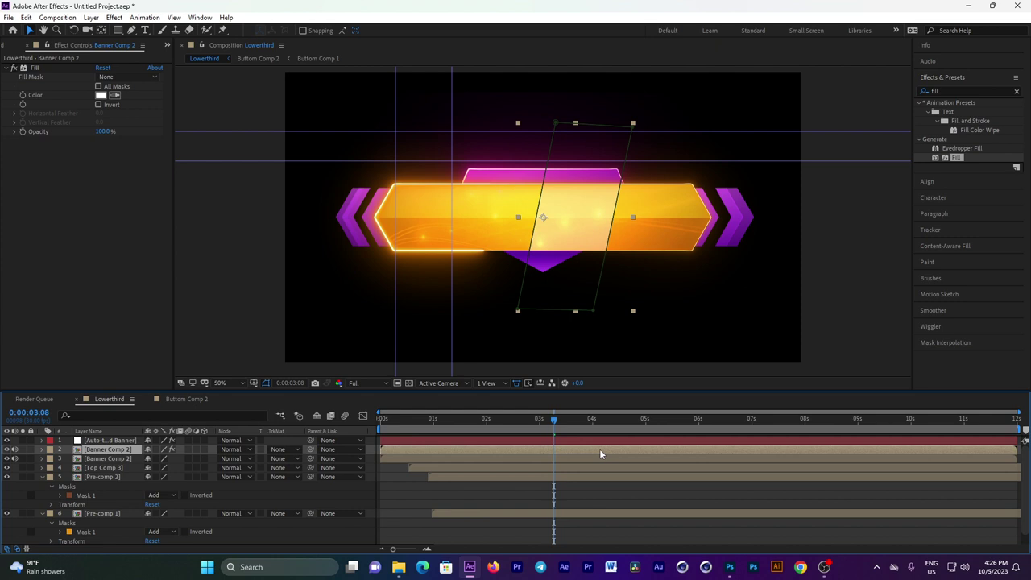
key(ctrl+d)
Shift the copied shine layer later in the timeline, duplicate it again, and preview the staggered sweeps.
drag(599, 450, 861, 448)
key(ctrl+d)
key(ctrl+d)
key(space)
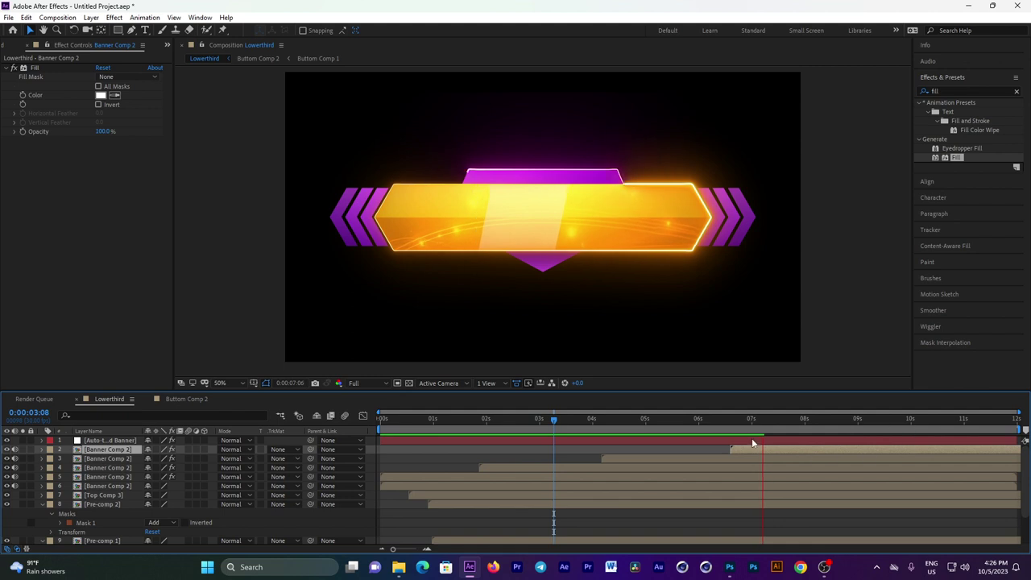
mouse_move(702, 428)
mouse_down()
mouse_move(463, 428)
mouse_move(639, 407)
mouse_up()
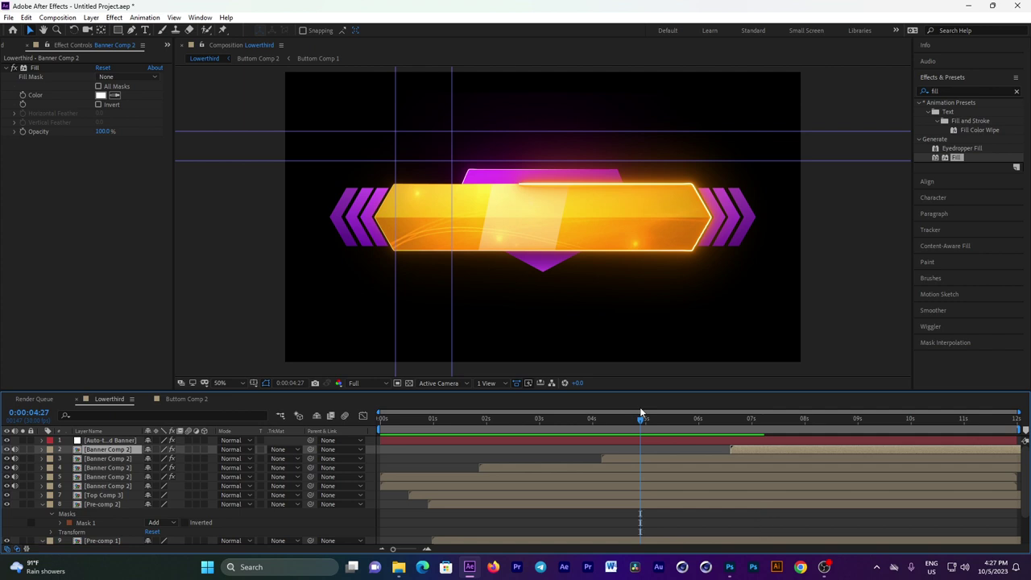
Add a 'Graphic Design' text layer on the banner and move it to the top of the layer stack.
click(146, 32)
click(425, 196)
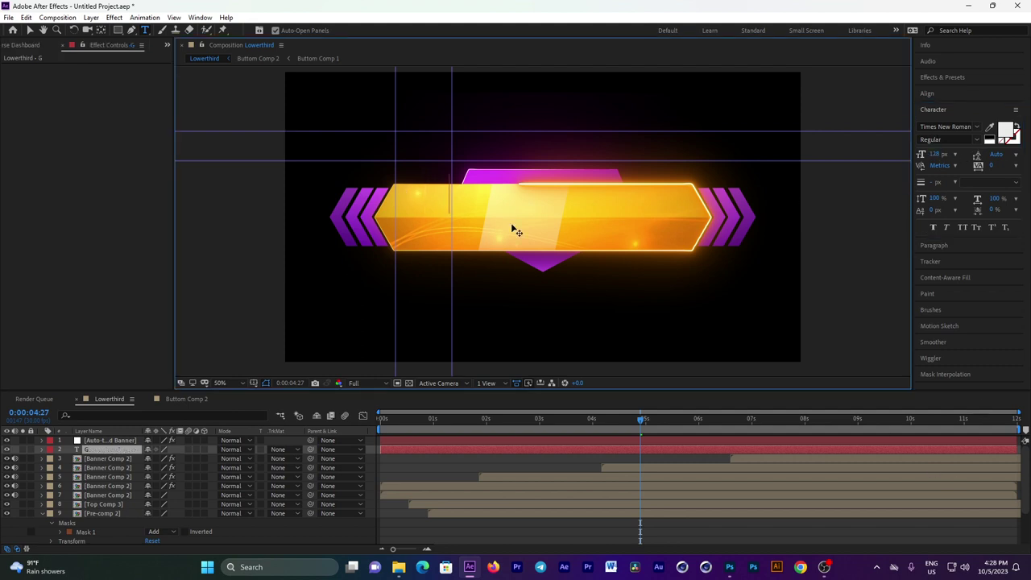
text(Graphic Design)
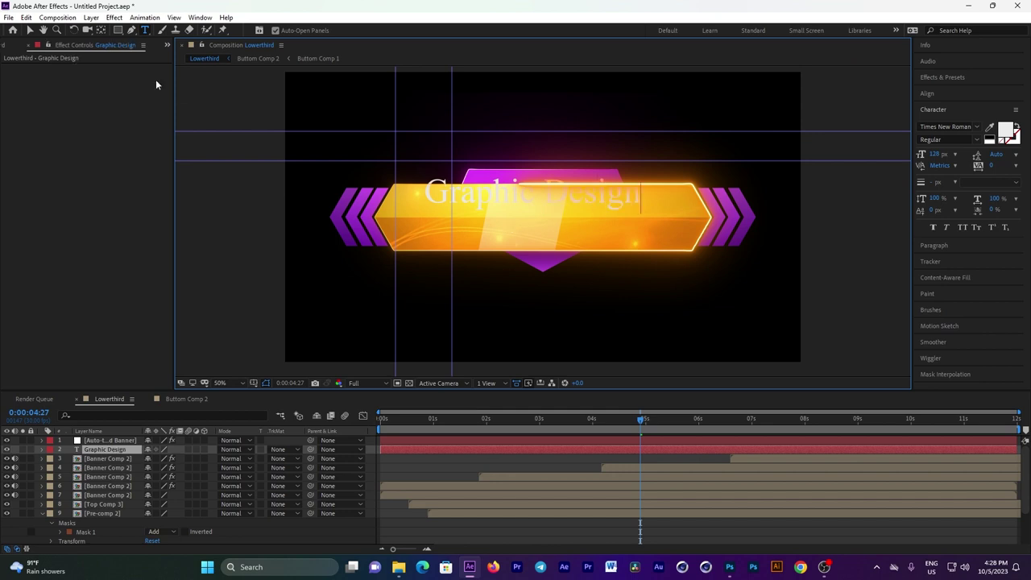
click(29, 30)
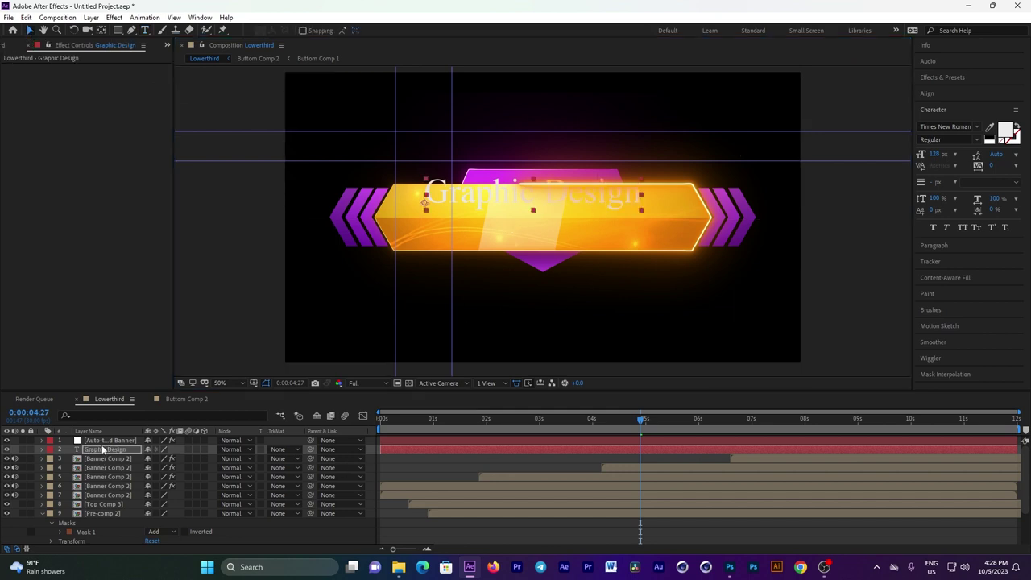
drag(103, 441, 103, 439)
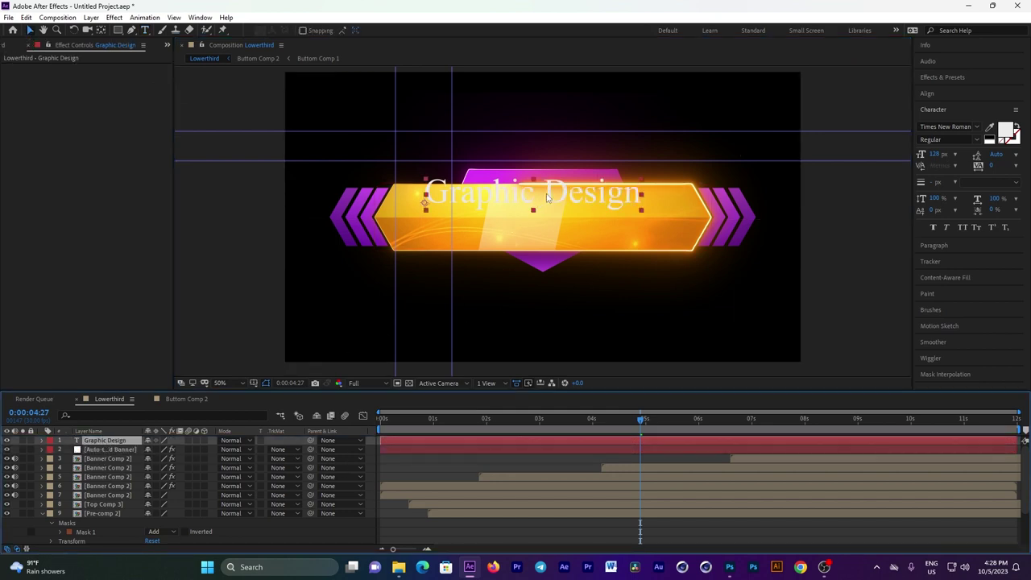
drag(548, 195, 553, 200)
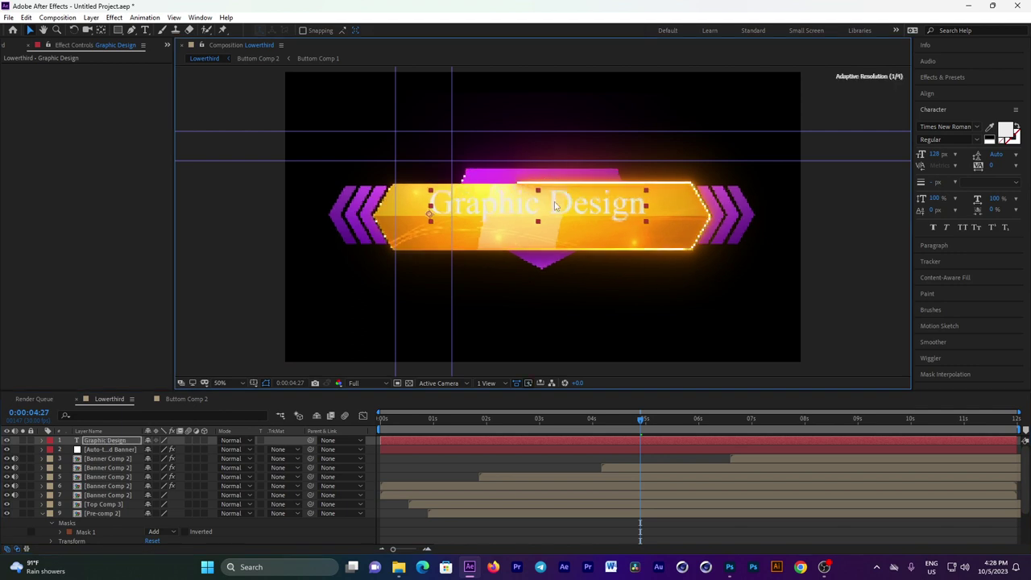
Set the title font to Radiant and centre it on the banner.
double_click(552, 199)
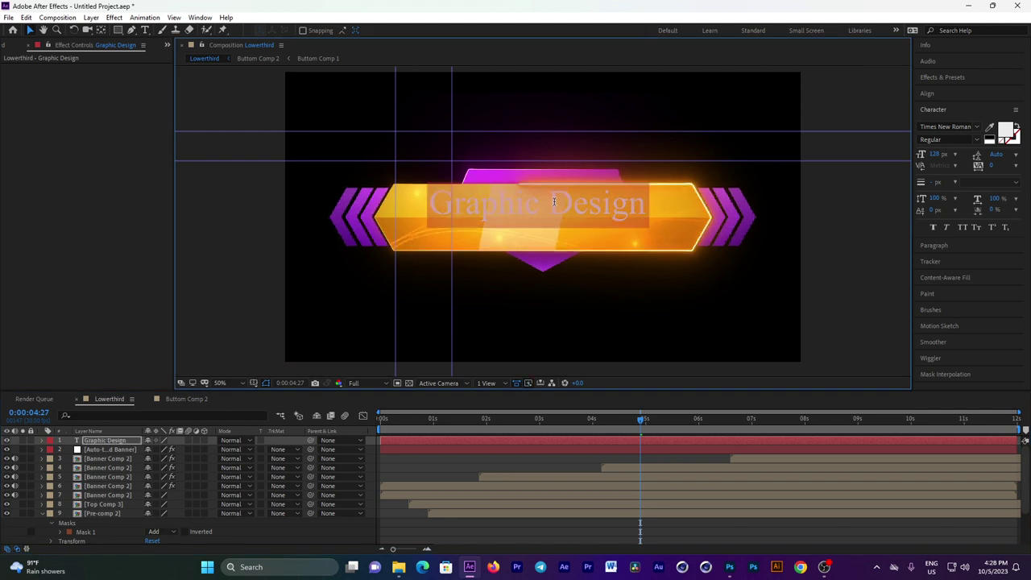
click(978, 128)
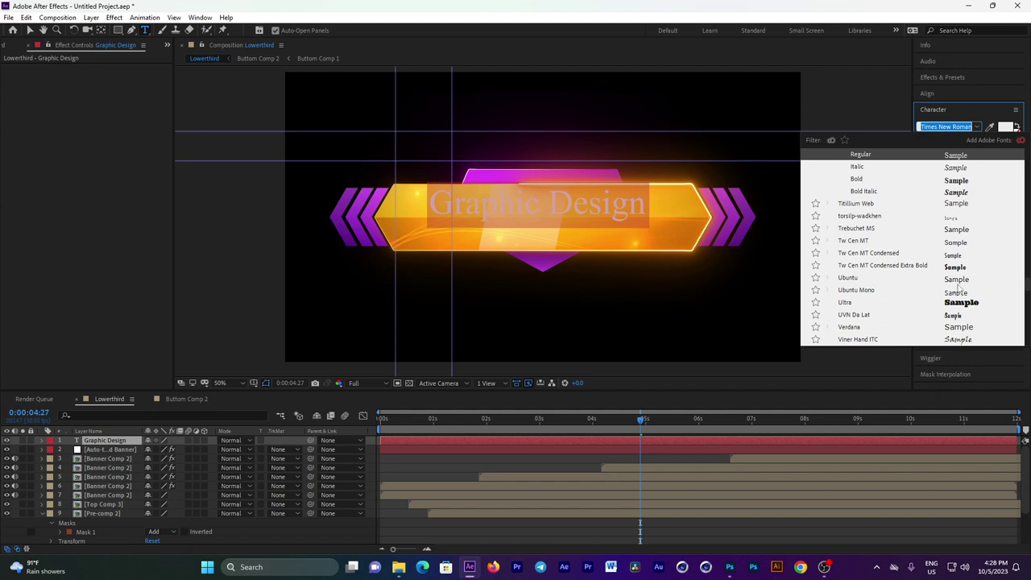
scroll(957, 272, down, 3)
scroll(957, 271, down, 1)
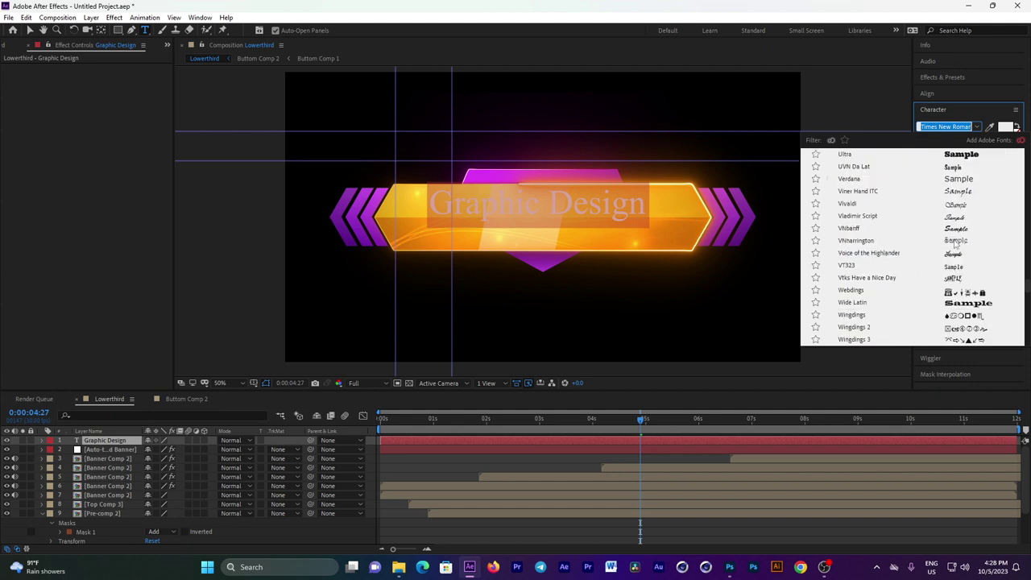
scroll(956, 258, up, 5)
scroll(955, 239, up, 4)
scroll(956, 239, up, 2)
scroll(957, 238, up, 2)
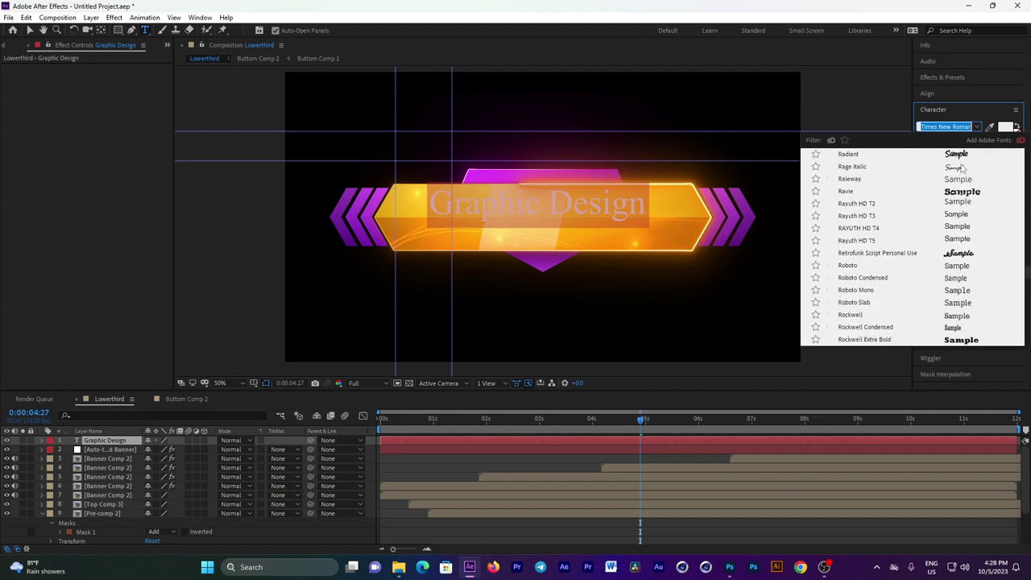
click(957, 238)
click(29, 30)
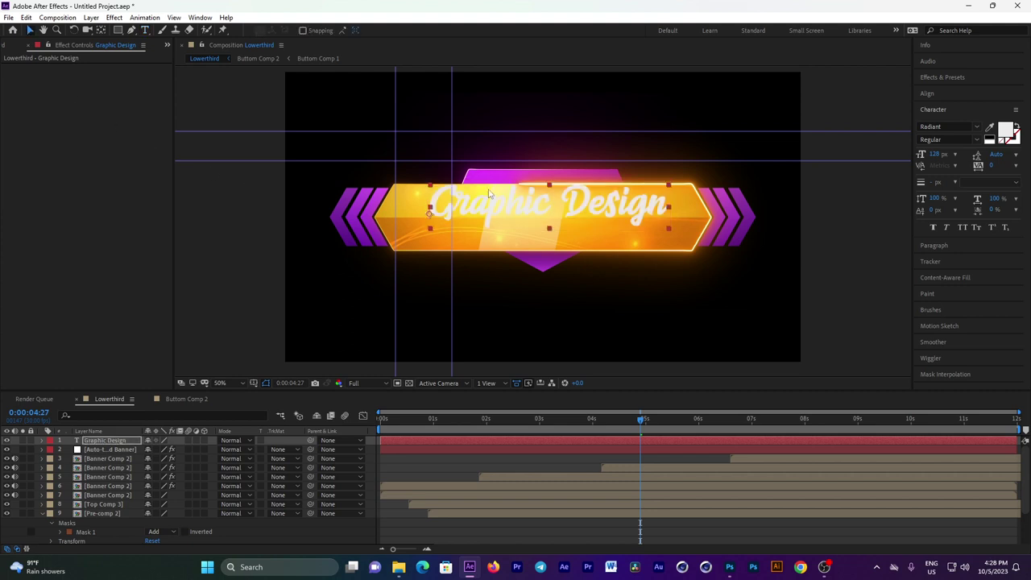
drag(586, 198, 578, 203)
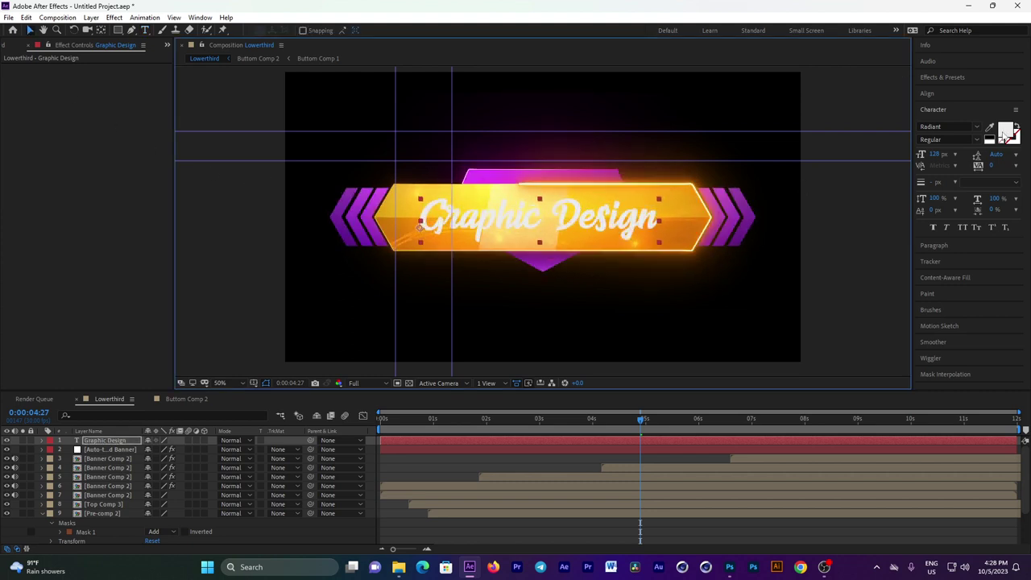
click(1007, 134)
Colour the title dark magenta and preview the animation from the start.
click(368, 66)
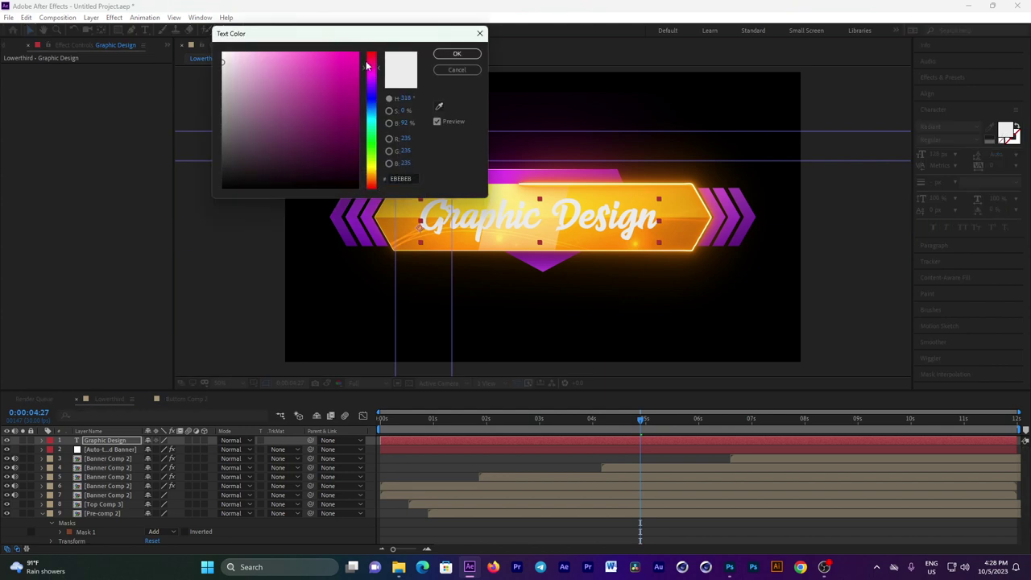
click(358, 127)
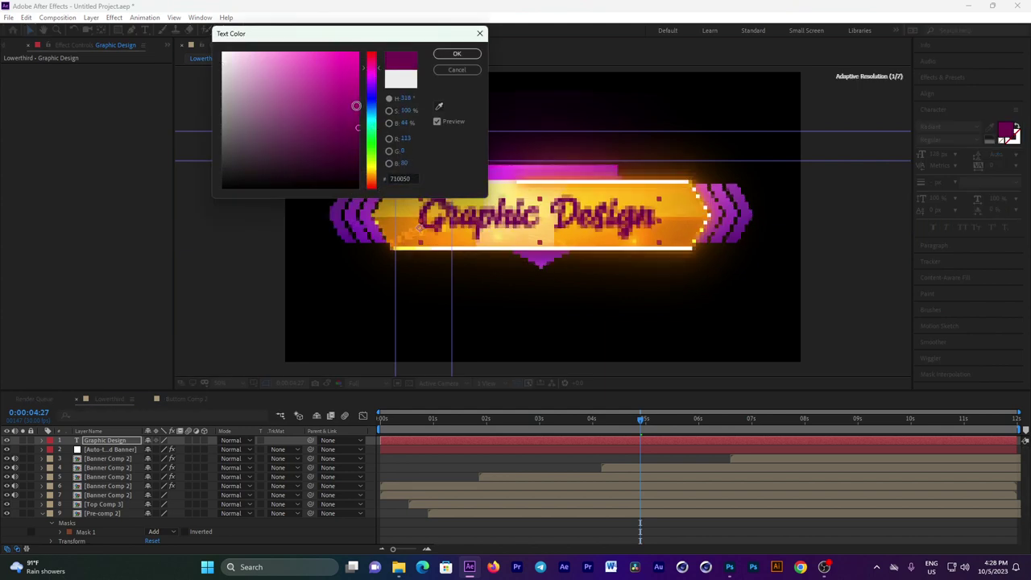
click(456, 54)
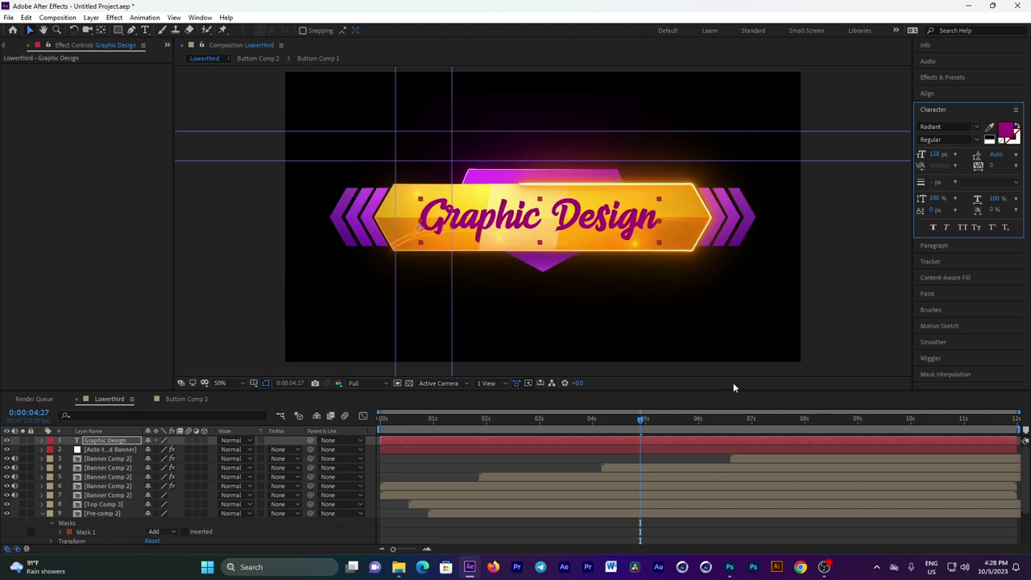
click(386, 419)
key(space)
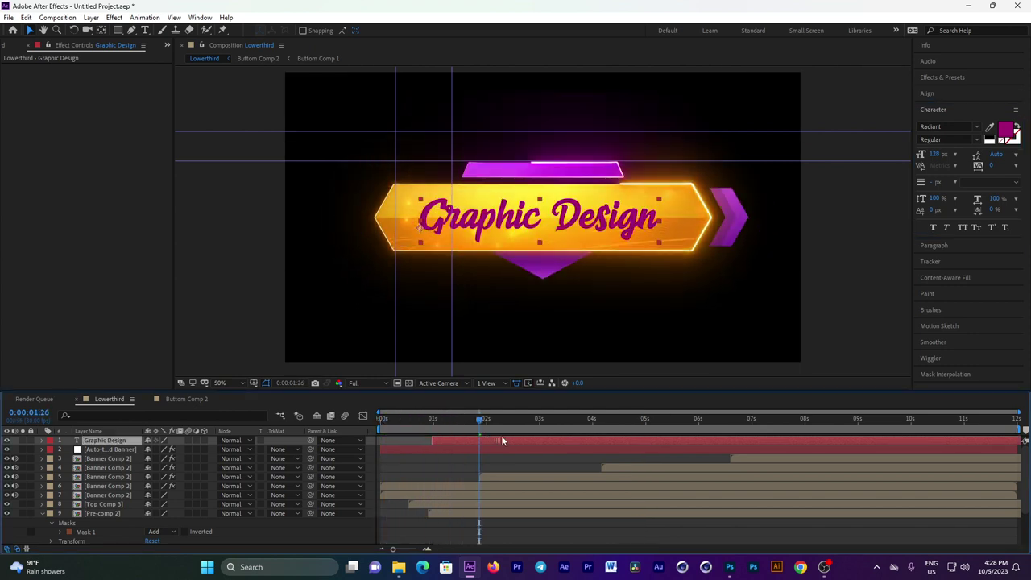
click(443, 420)
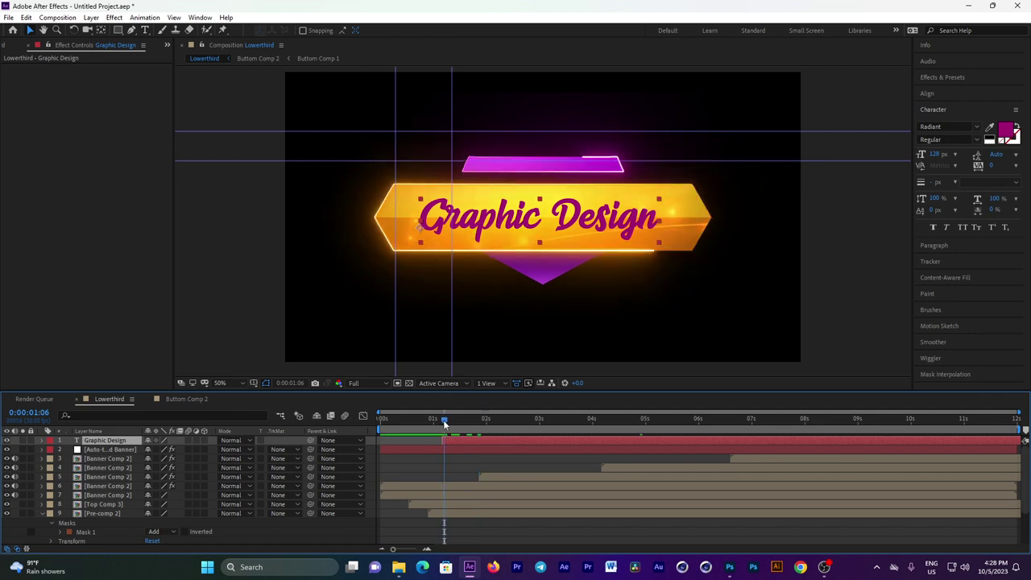
Open Browse Presets from the Effects & Presets panel menu to launch Adobe Bridge.
click(936, 83)
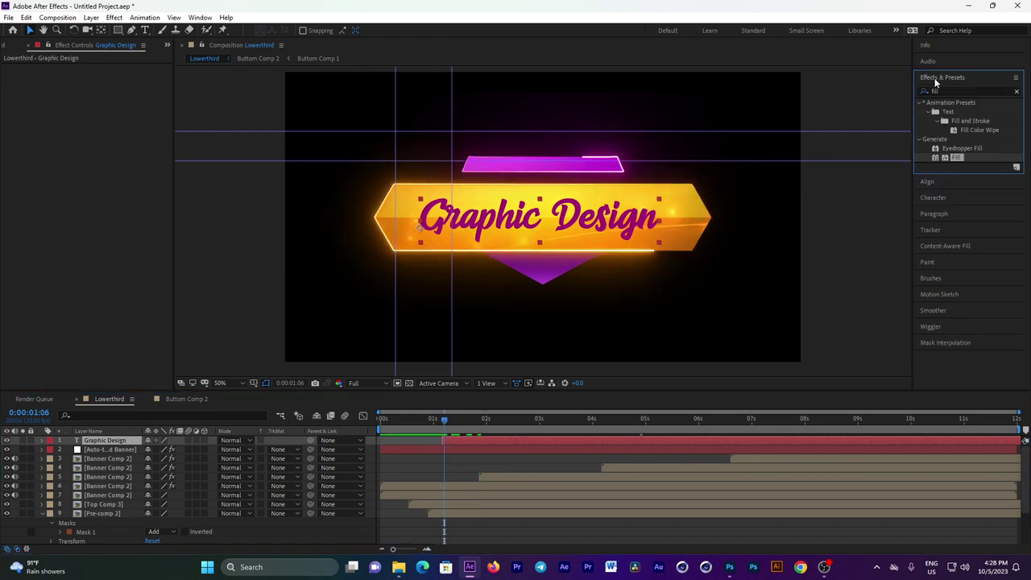
right_click(929, 79)
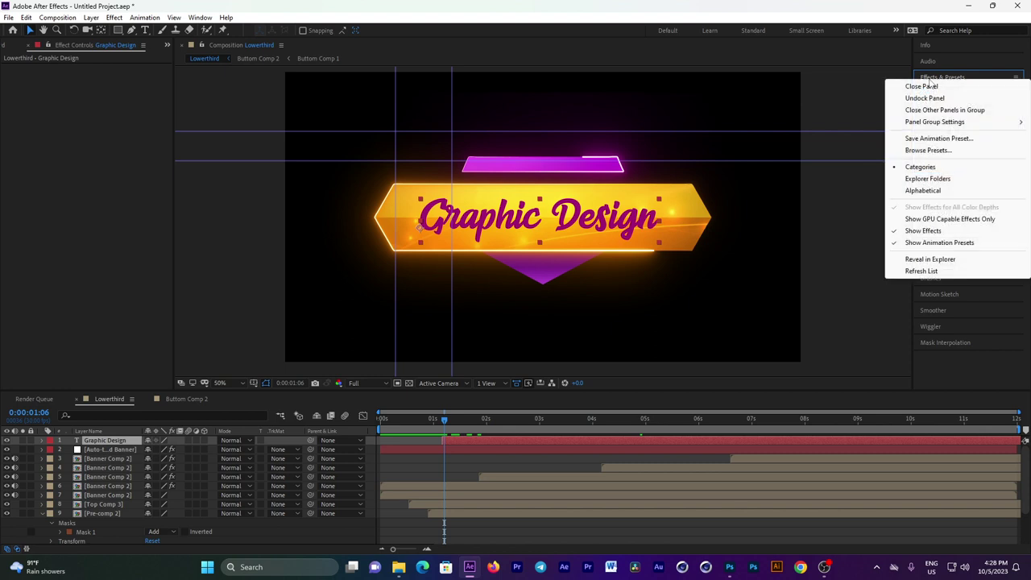
click(918, 151)
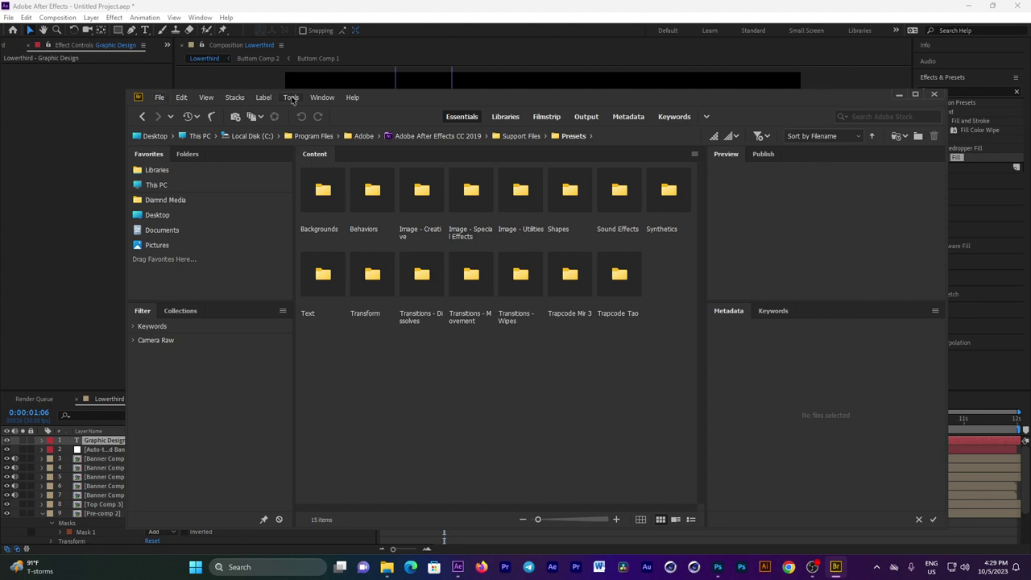
In Bridge, compare Text > 3D Text and Animate In presets, then pick 3D Fly Down Behind Camera.
double_click(316, 275)
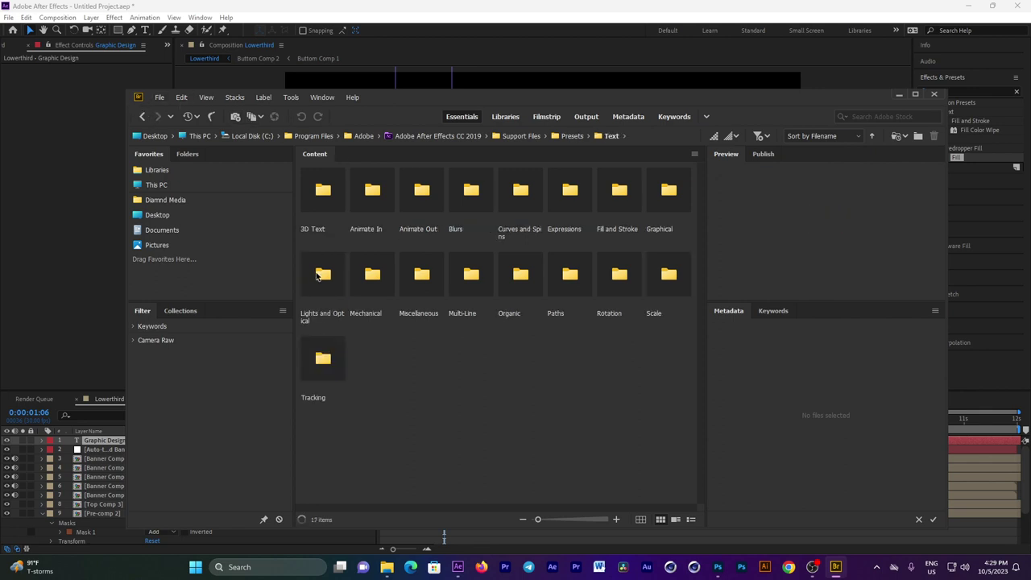
double_click(323, 190)
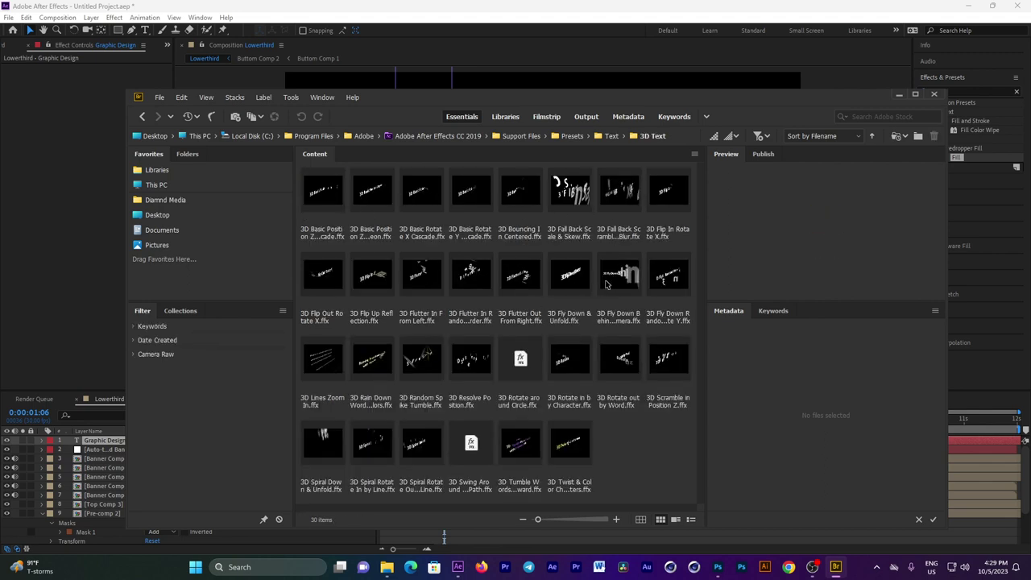
click(620, 274)
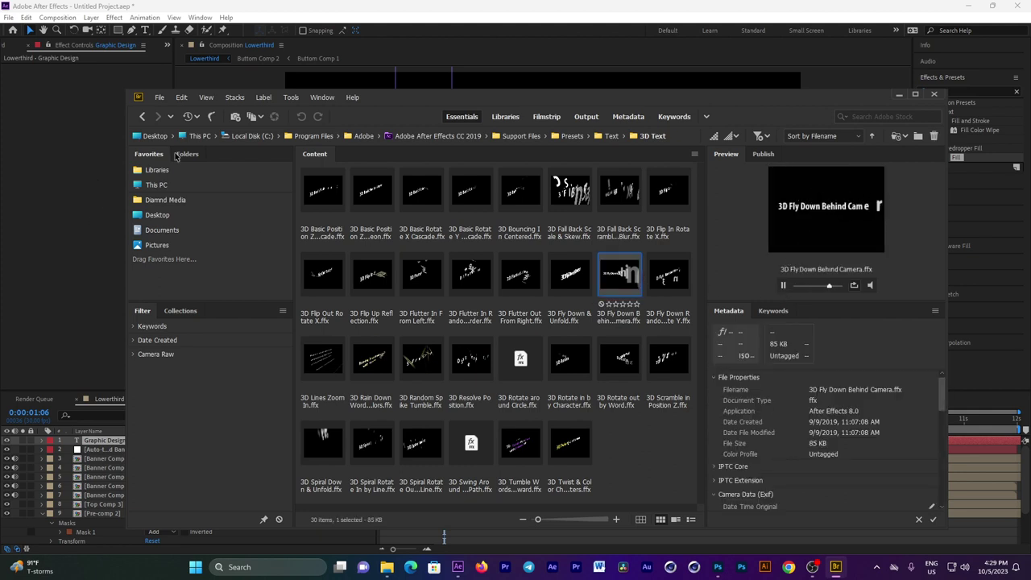
key(ctrl+Up)
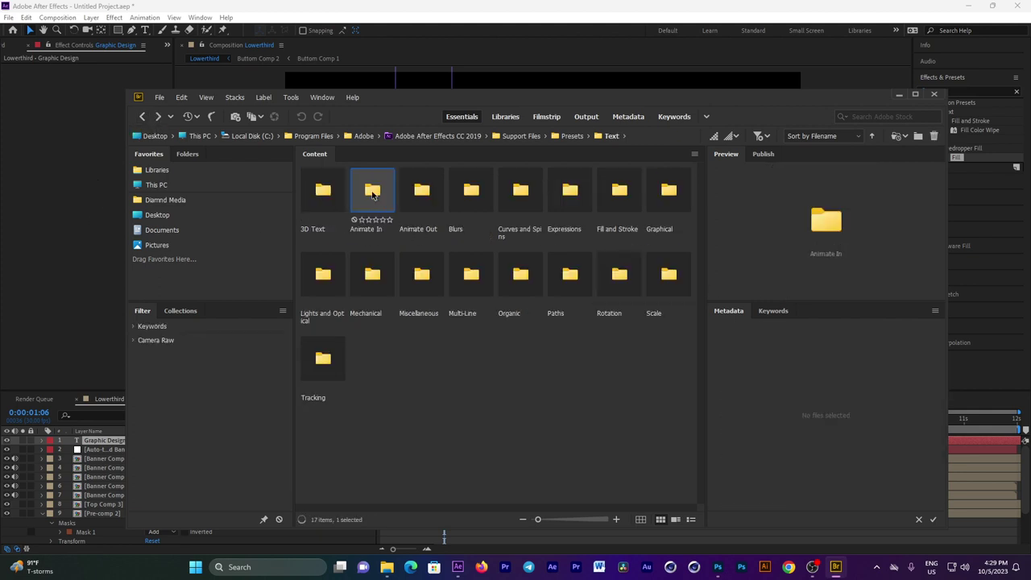
double_click(372, 193)
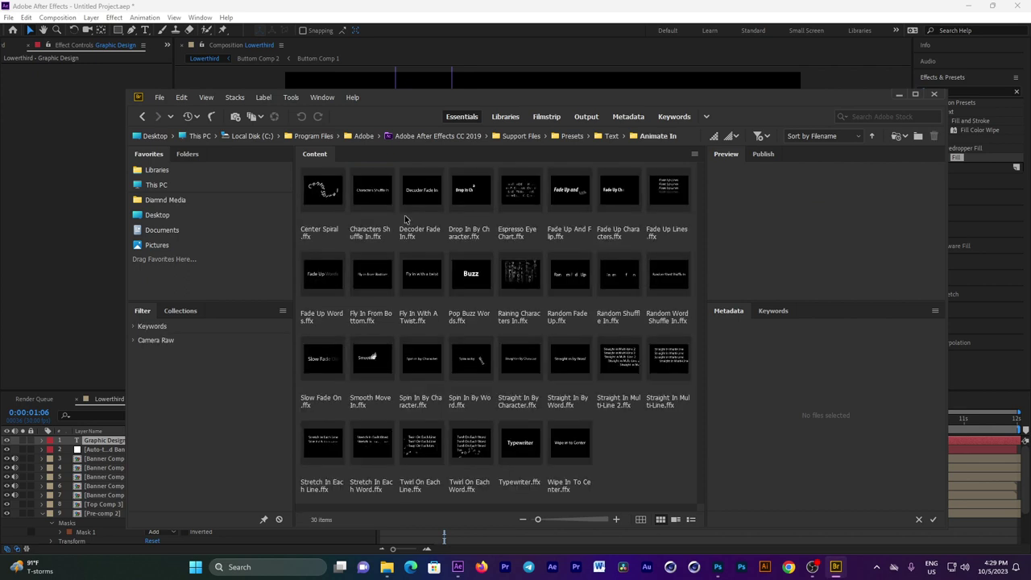
click(471, 197)
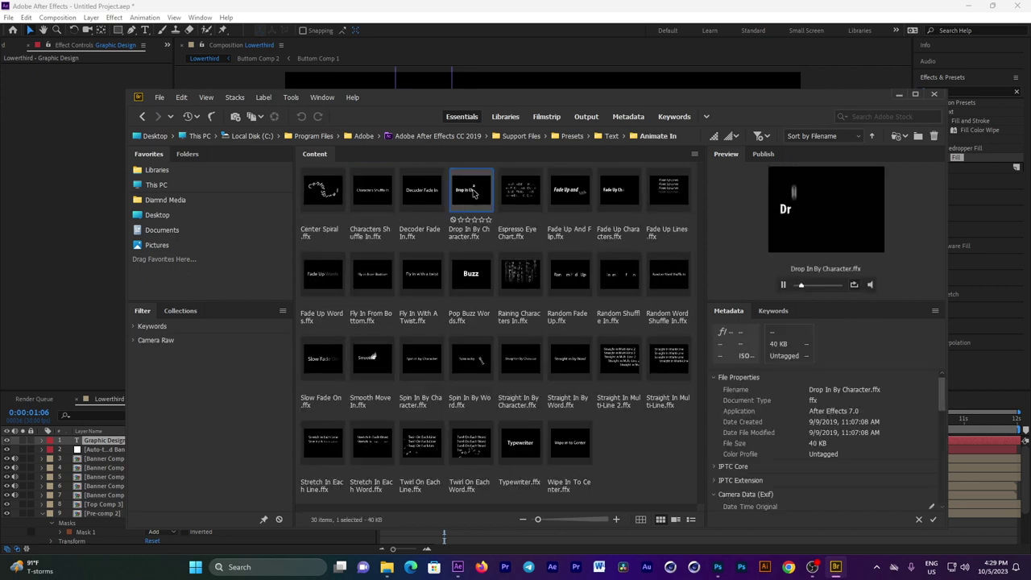
click(142, 117)
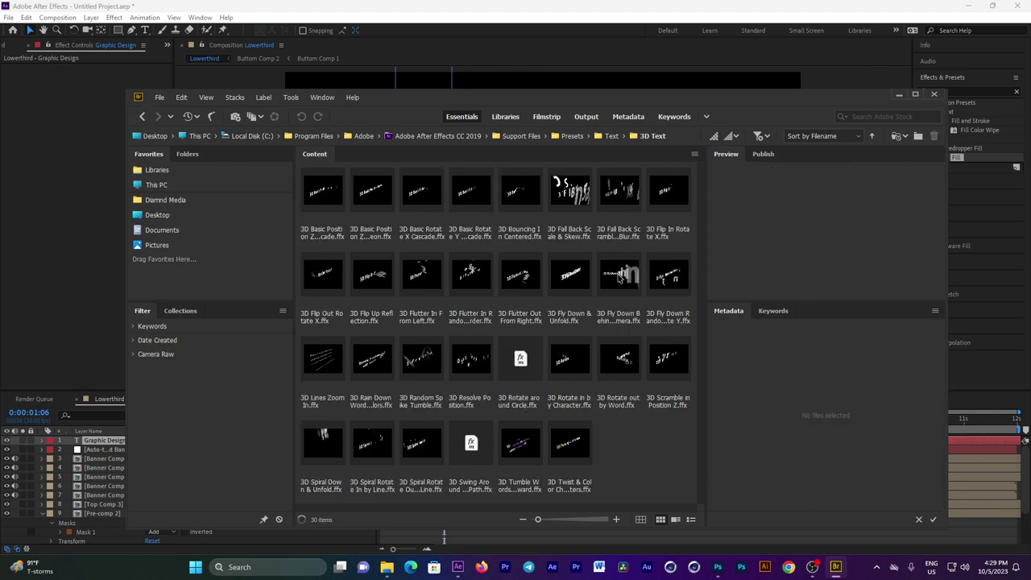
click(620, 275)
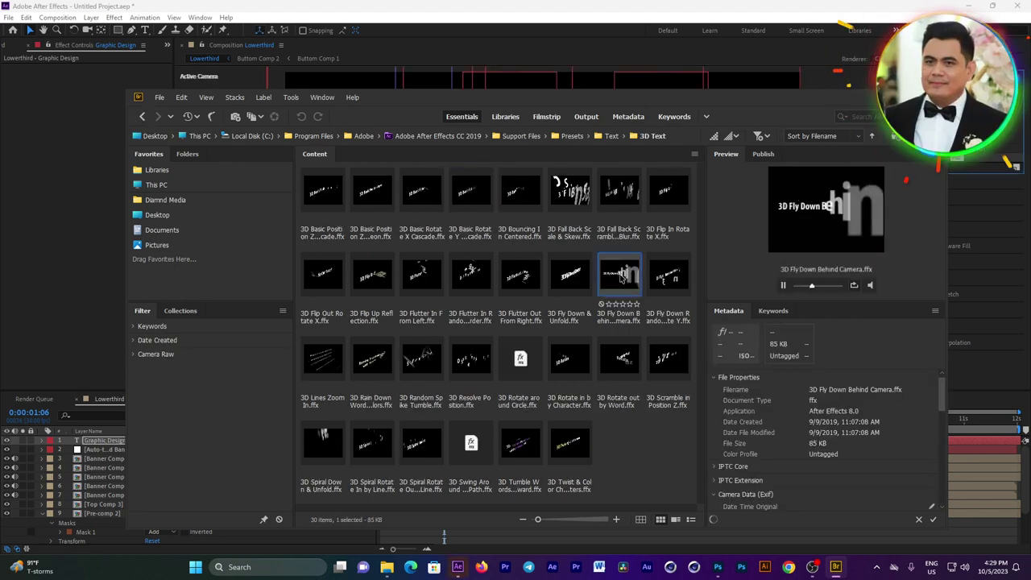
Apply the 3D fly-in preset to the Graphic Design title, preview it, and enlarge the timeline.
click(899, 95)
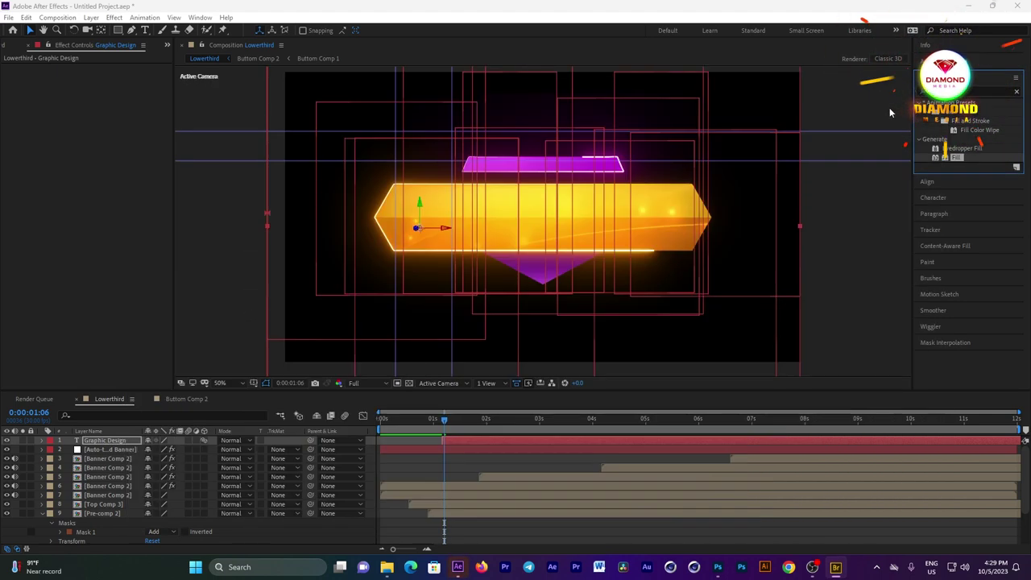
mouse_move(449, 420)
mouse_down()
mouse_move(577, 422)
mouse_move(438, 424)
mouse_move(455, 427)
mouse_up()
key(space)
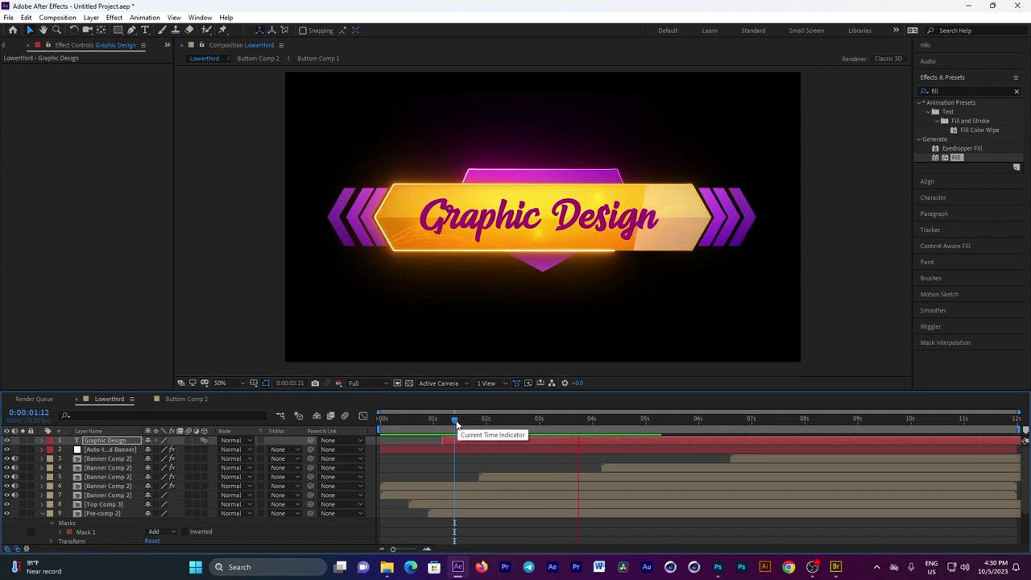
mouse_move(456, 422)
mouse_down()
mouse_move(483, 431)
mouse_move(483, 442)
mouse_move(461, 427)
mouse_move(522, 422)
mouse_up()
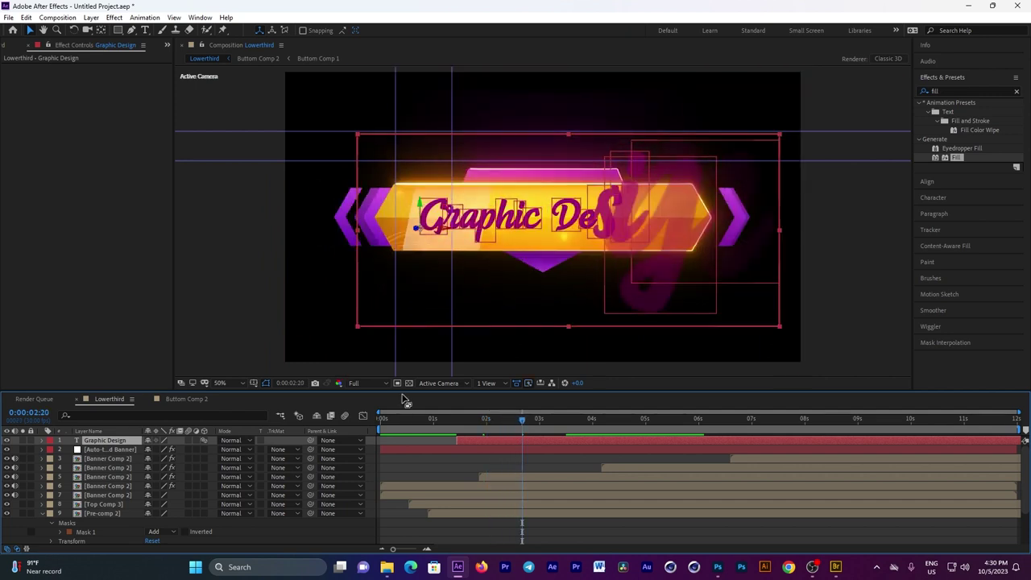
drag(408, 390, 408, 372)
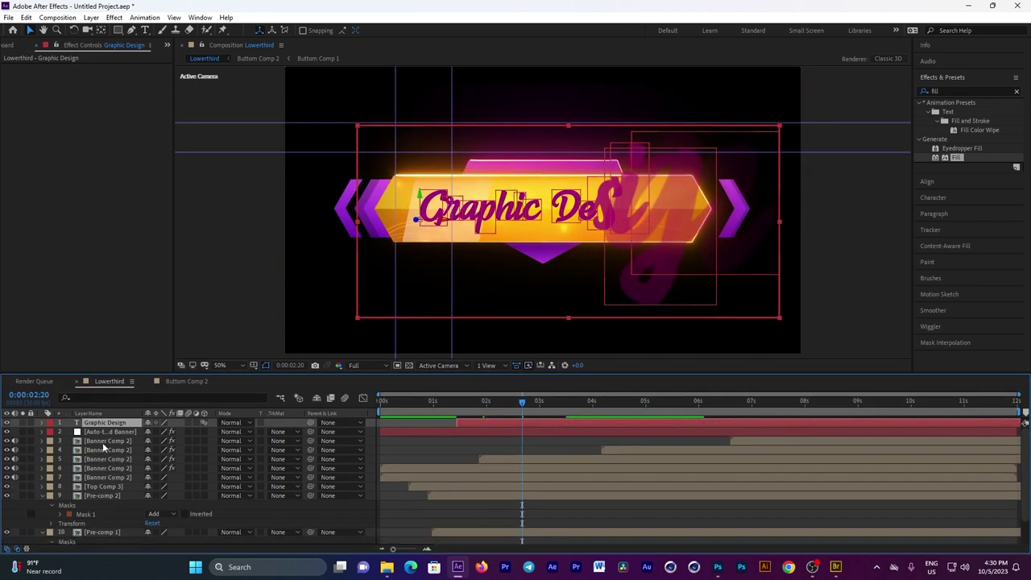
Expand the title's Animator 1 Range Selector and retime its last Offset keyframe.
click(43, 424)
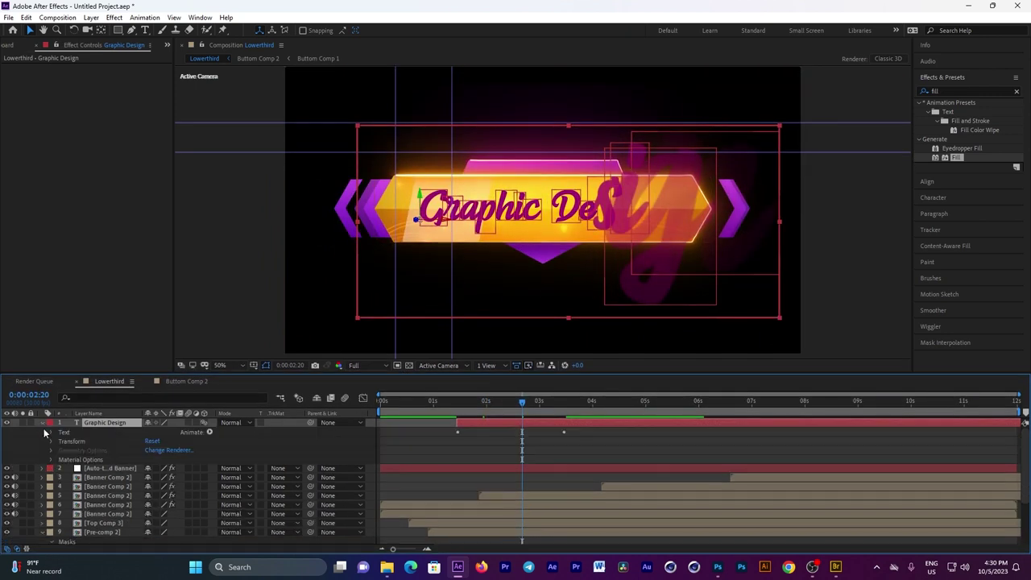
click(50, 434)
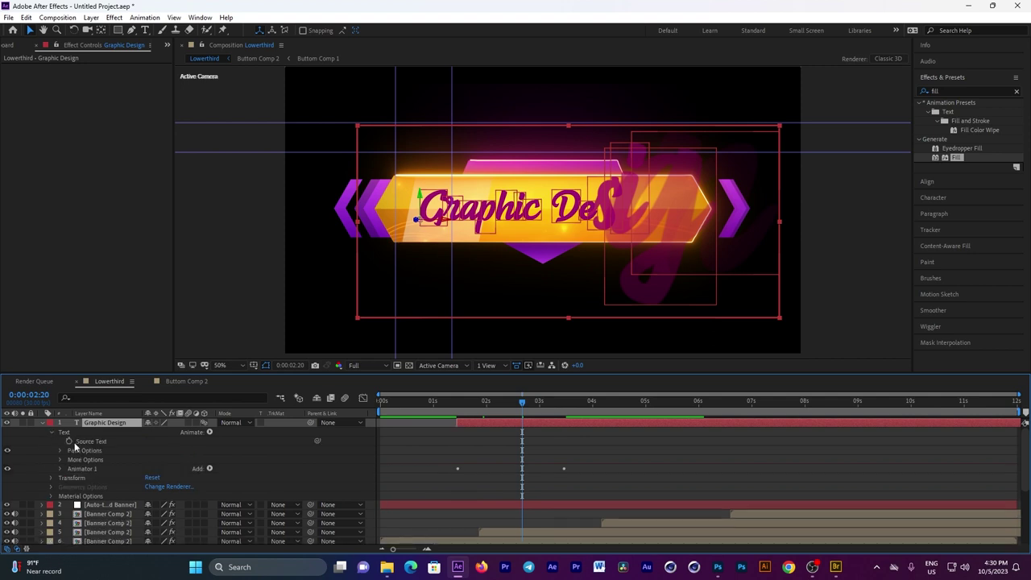
click(60, 469)
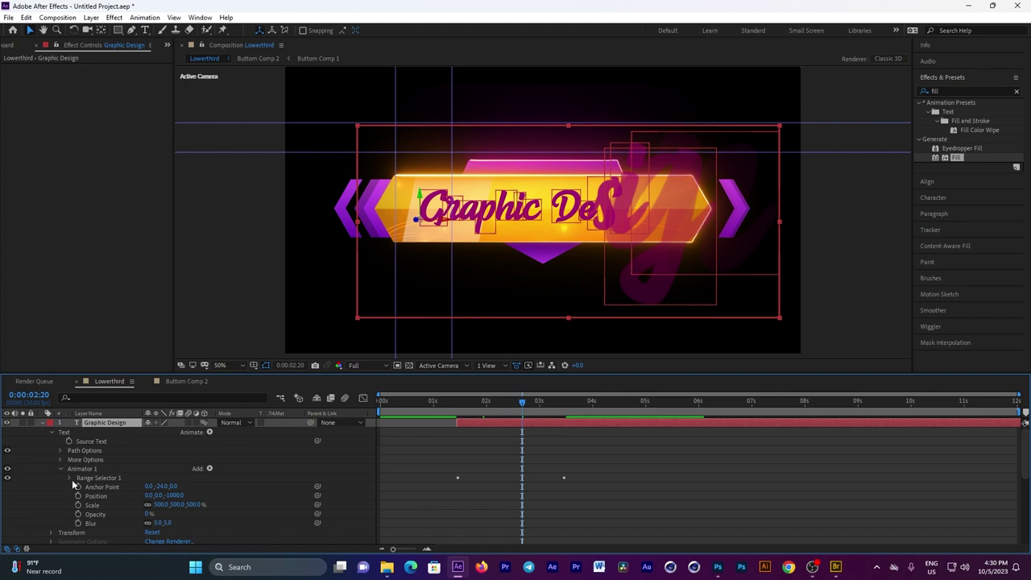
click(70, 477)
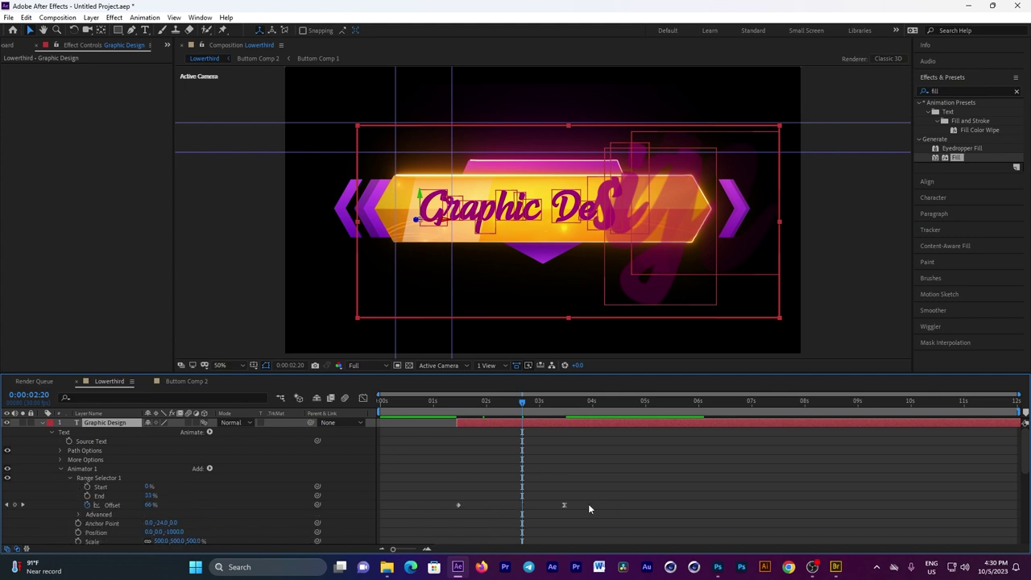
mouse_move(564, 505)
mouse_down()
mouse_move(622, 506)
mouse_move(558, 507)
mouse_up()
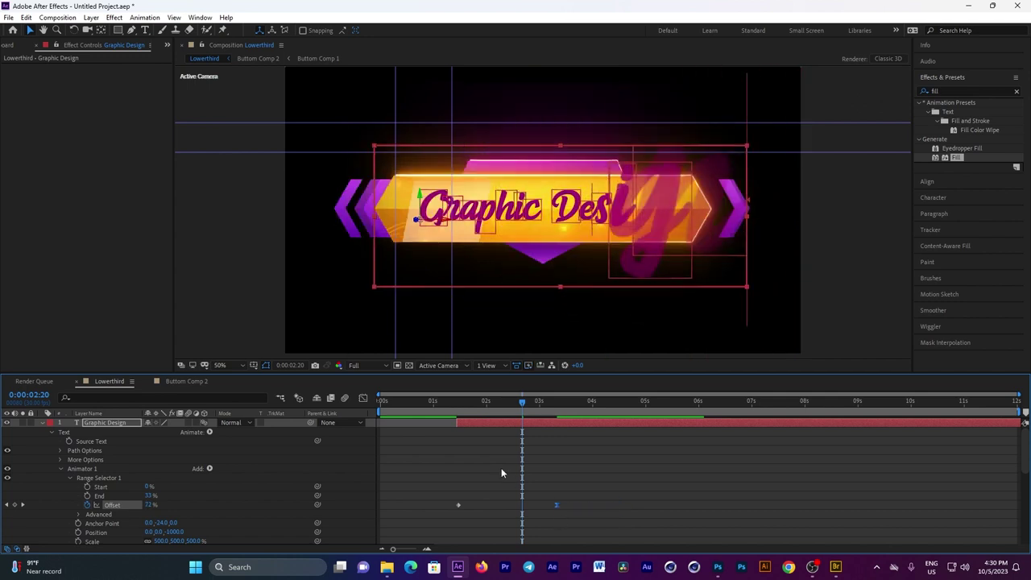
Raise the animator Blur to 99, 99 and preview the blurred letter fly-in.
drag(480, 403, 495, 403)
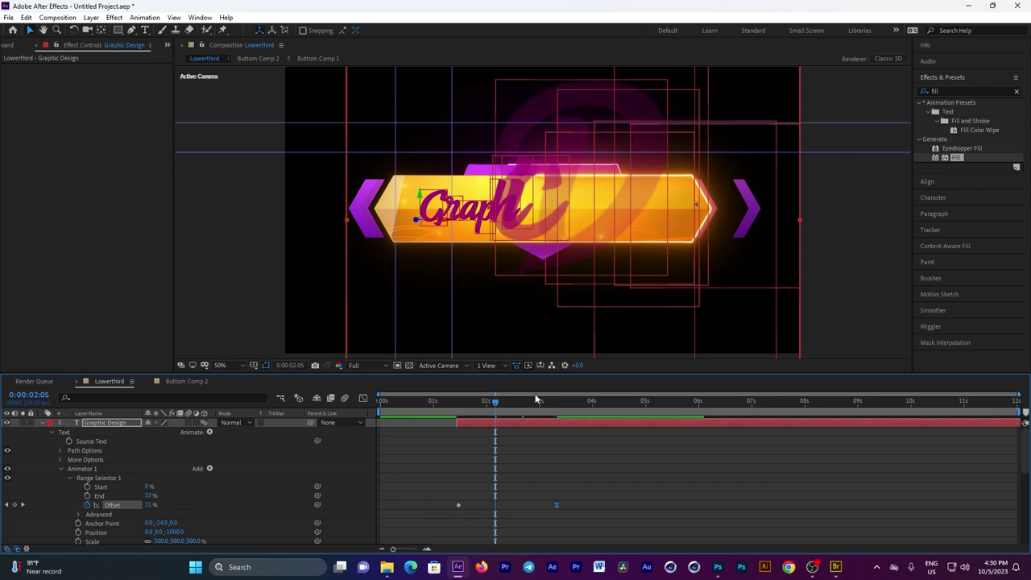
scroll(1025, 450, down, 5)
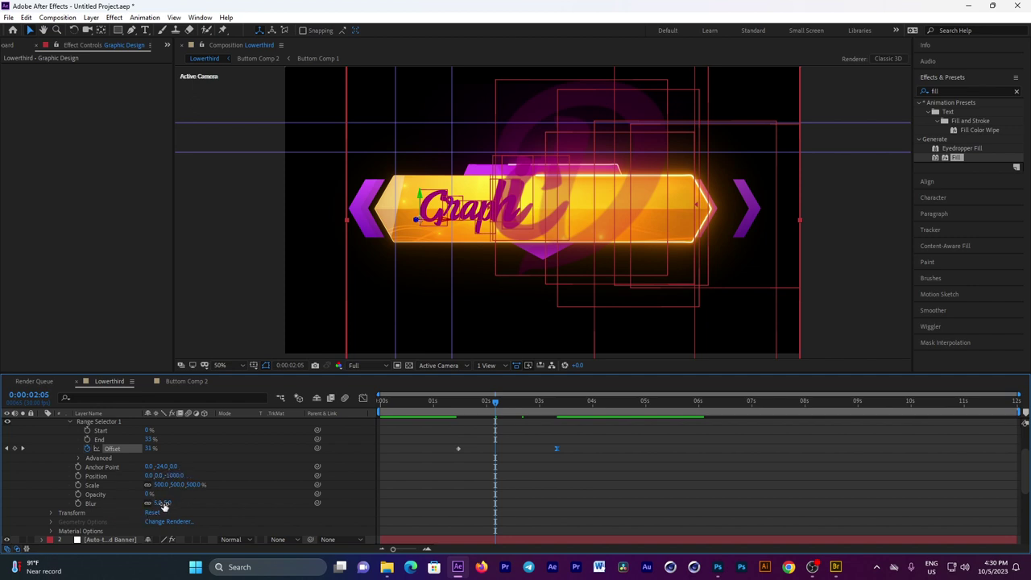
drag(169, 502, 219, 503)
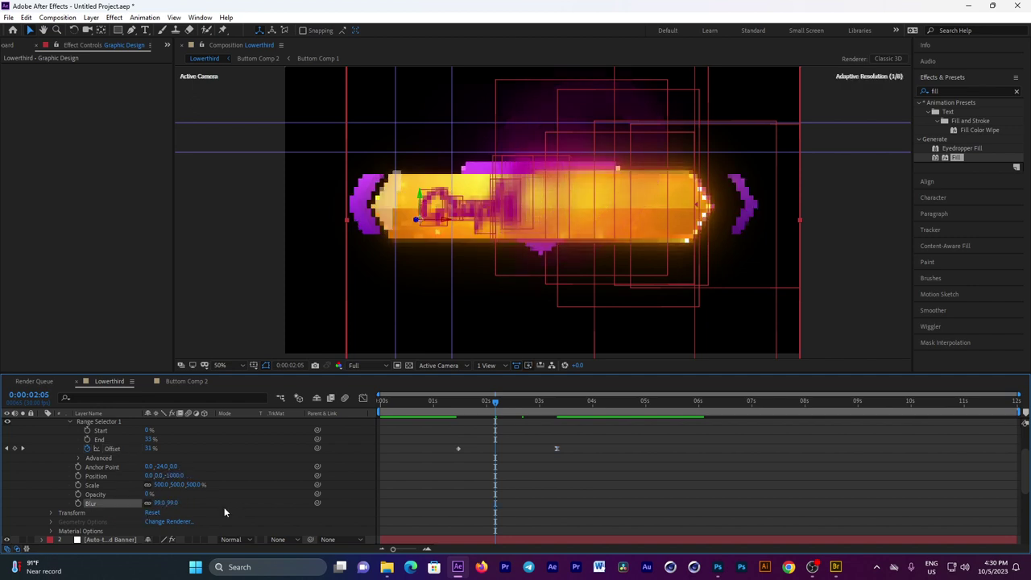
key(space)
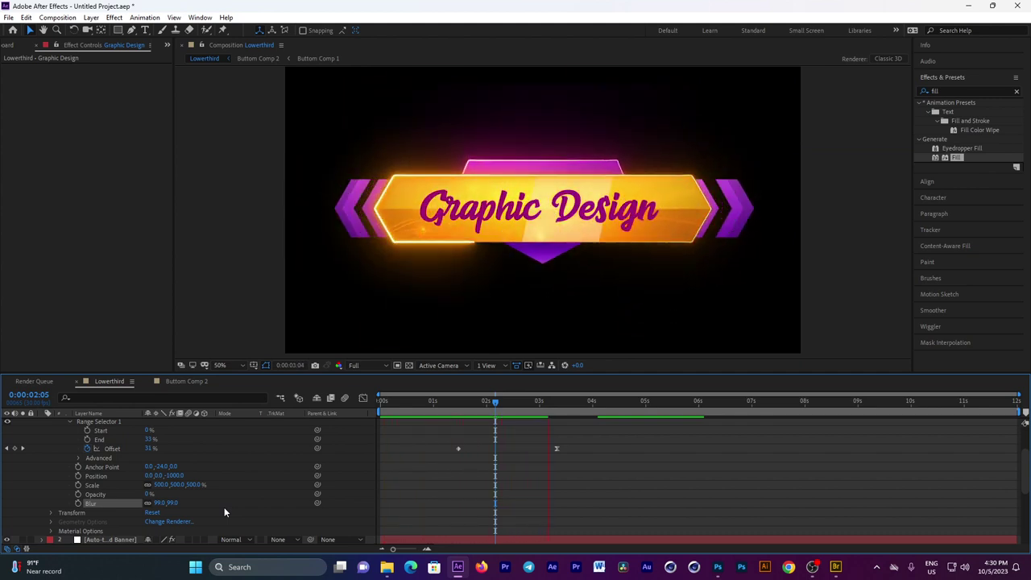
Move the final Offset keyframe to just before 3 seconds and replay the whole lower-third animation.
drag(557, 449, 529, 449)
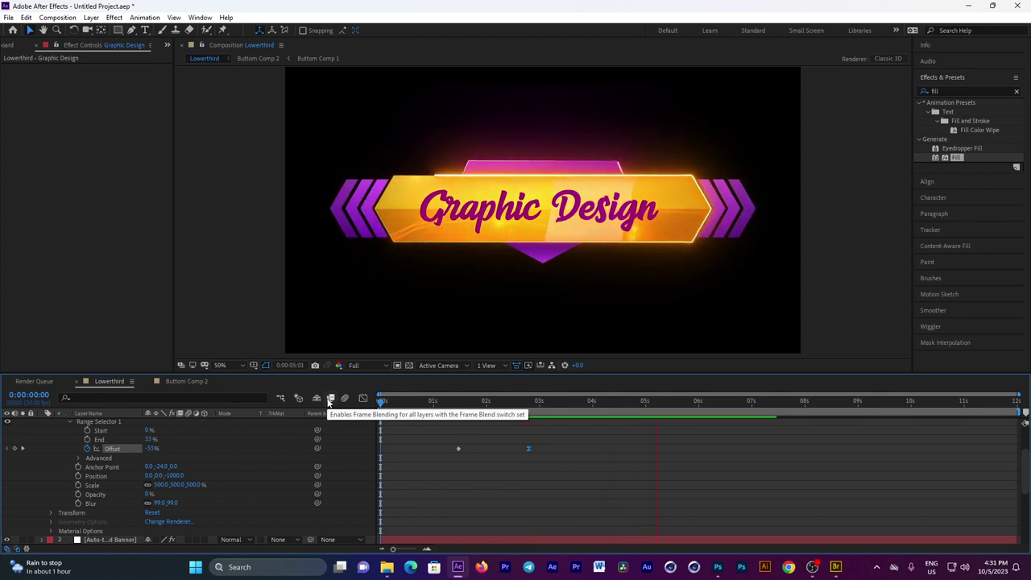
click(692, 402)
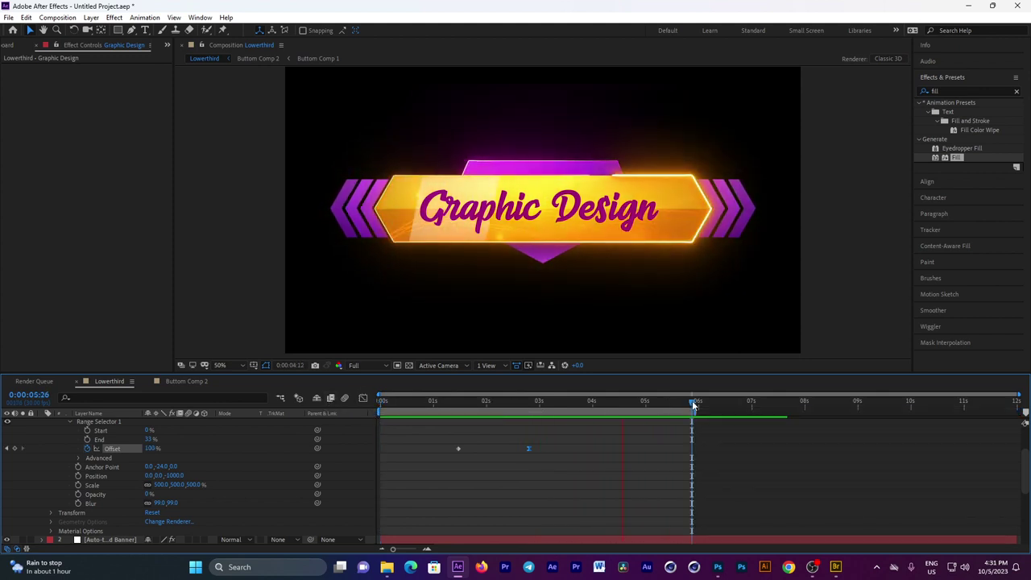
key(space)
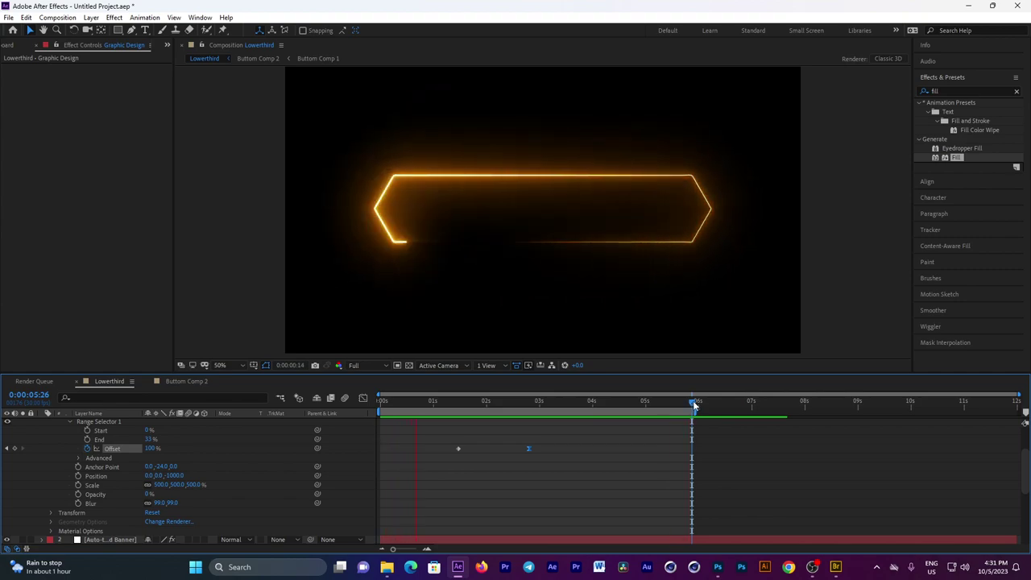